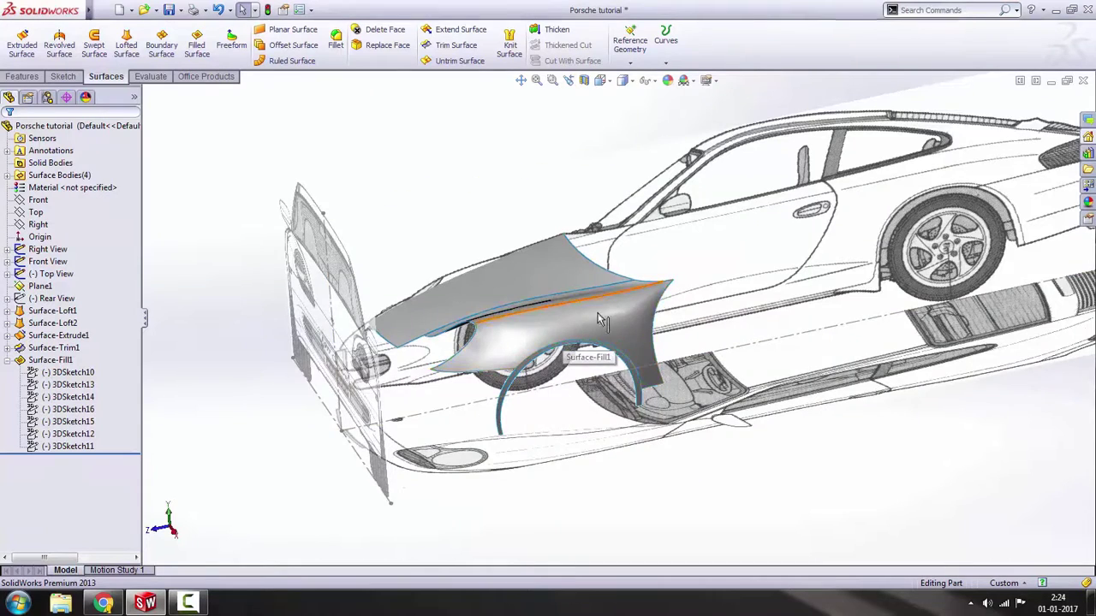
Open a new sketch on the Right plane with the car's front end seen from the right side.
{"action": "scroll", "coordinate": [682, 383], "scroll_direction": "up", "scroll_amount": 2}
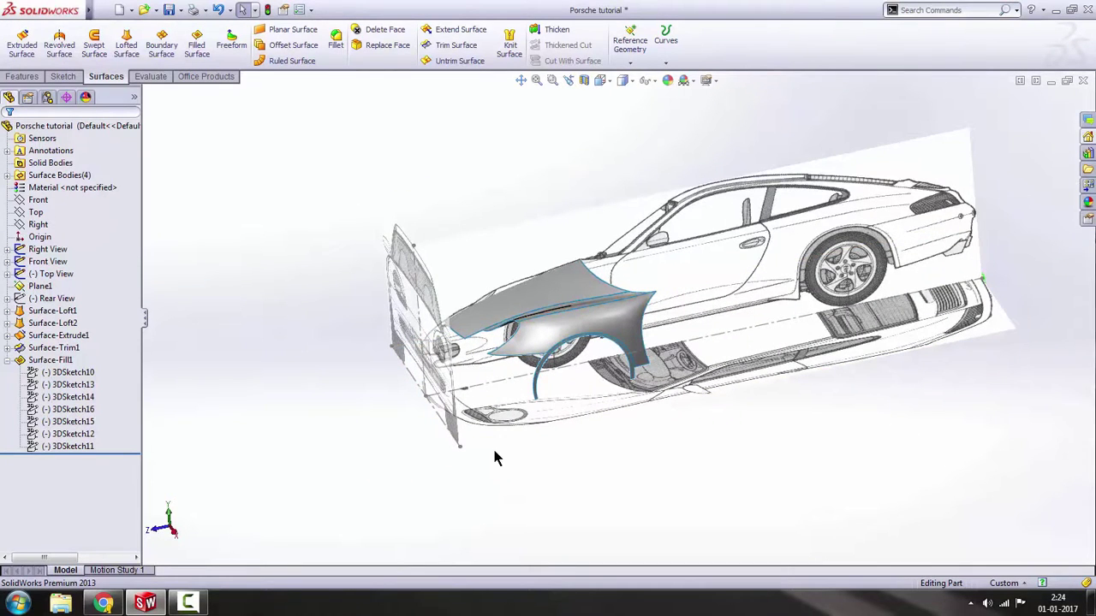
{"action": "key", "text": "space"}
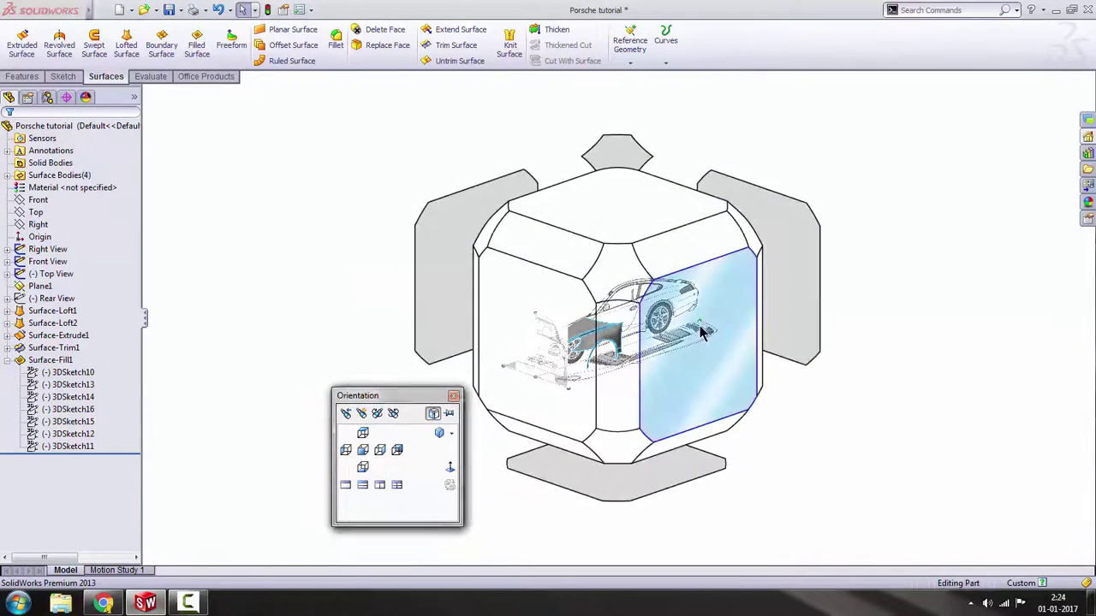
{"action": "left_click", "coordinate": [701, 332]}
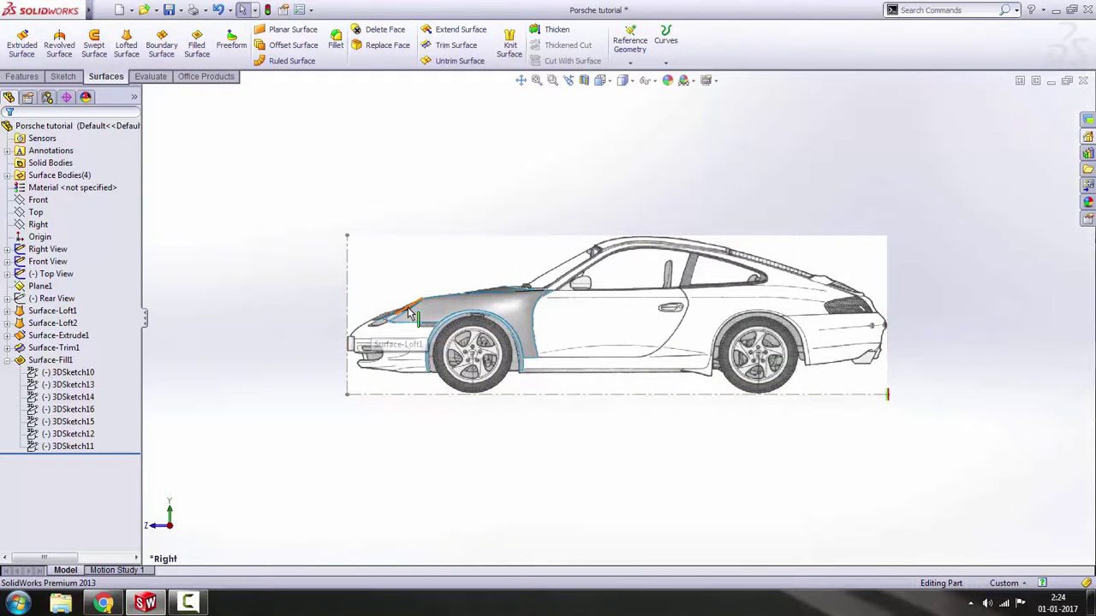
{"action": "scroll", "coordinate": [356, 325], "scroll_direction": "down", "scroll_amount": 5}
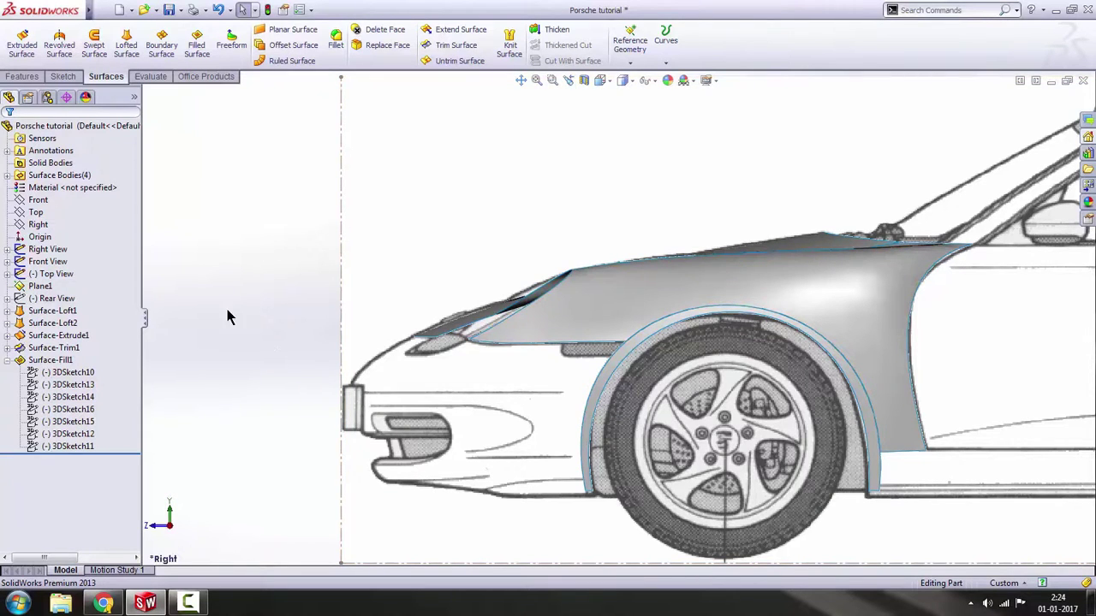
{"action": "left_click", "coordinate": [48, 249]}
{"action": "left_click", "coordinate": [39, 229]}
{"action": "left_click", "coordinate": [45, 212]}
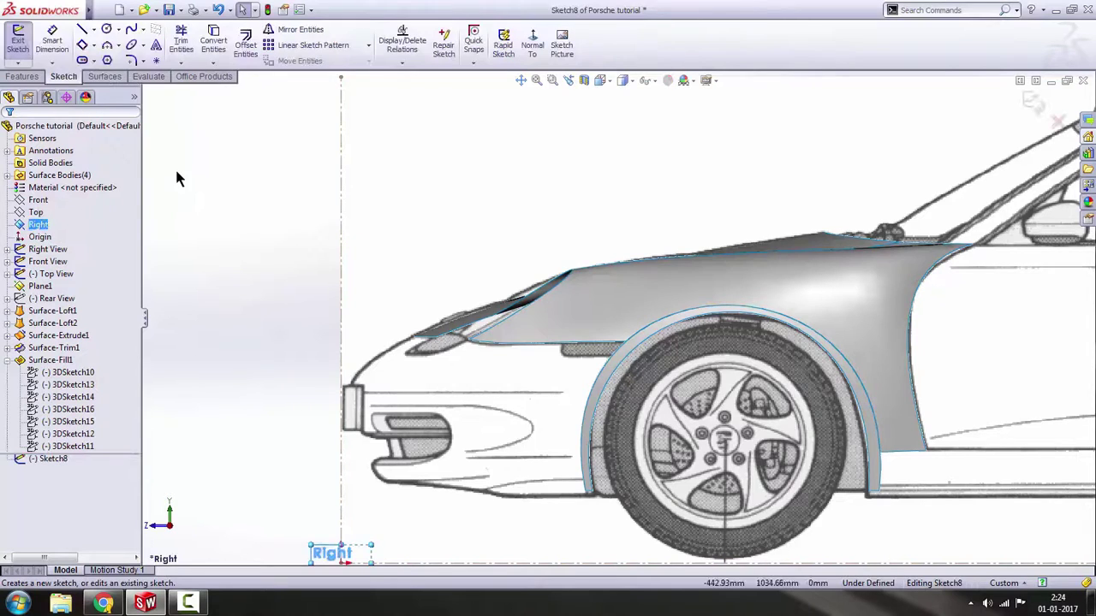
{"action": "left_click", "coordinate": [175, 167]}
{"action": "left_click", "coordinate": [175, 398]}
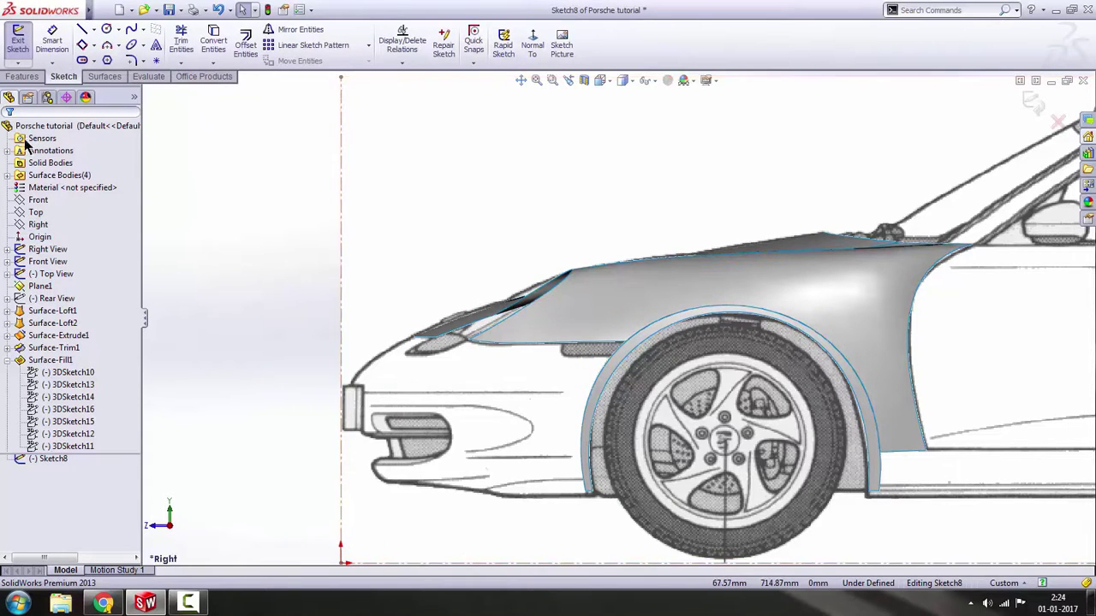
Sketch a two-point spline about 230 mm long from the hood's front tip down to the number plate block.
{"action": "scroll", "coordinate": [413, 365], "scroll_direction": "down", "scroll_amount": 2}
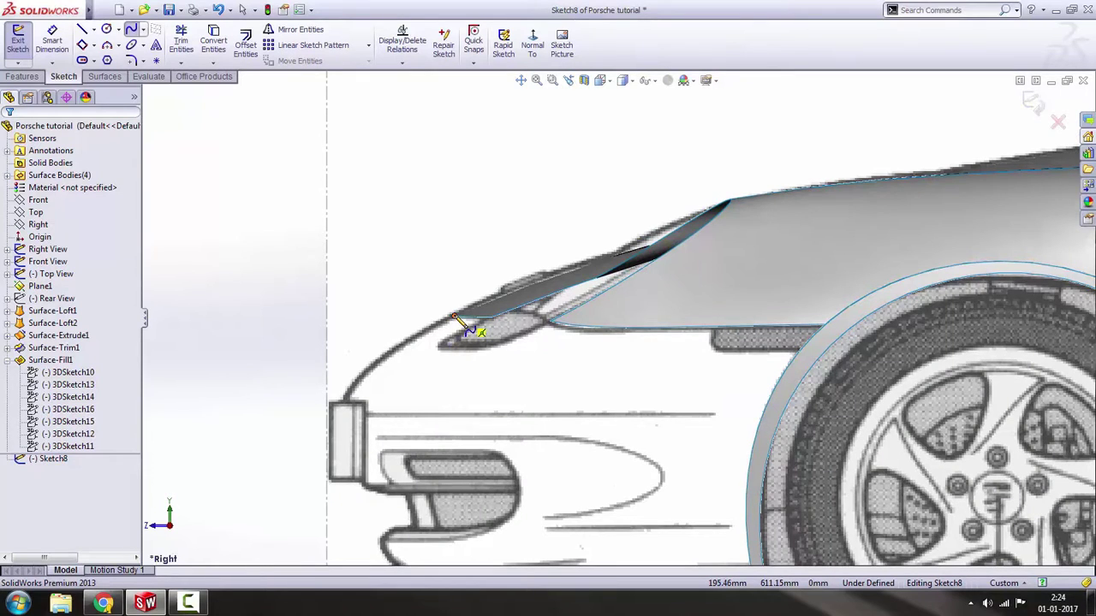
{"action": "left_click", "coordinate": [453, 317]}
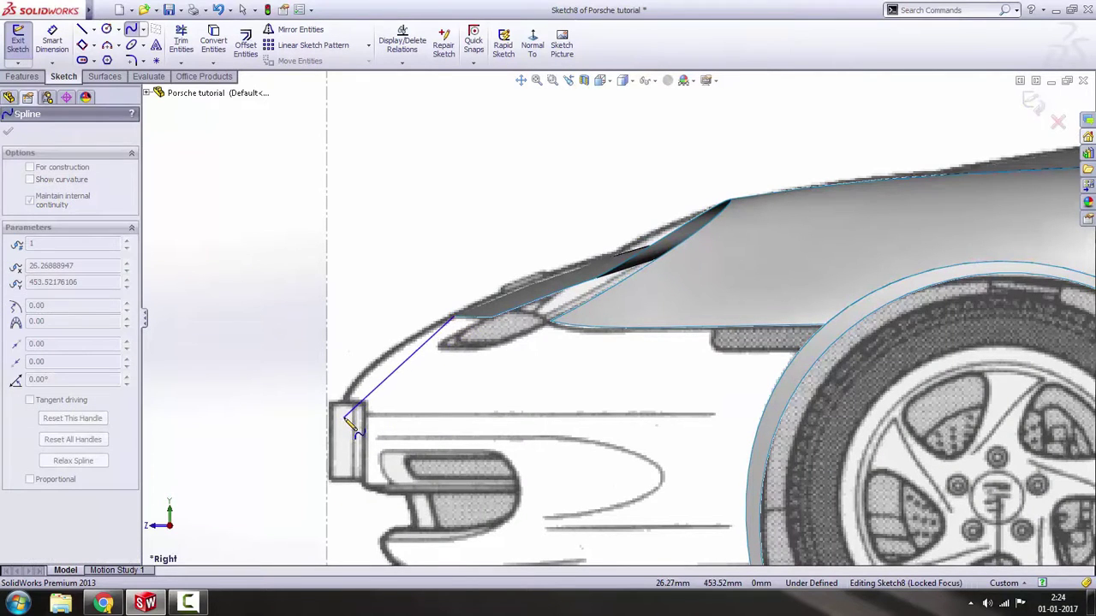
{"action": "left_click", "coordinate": [345, 417]}
{"action": "key", "text": "Escape"}
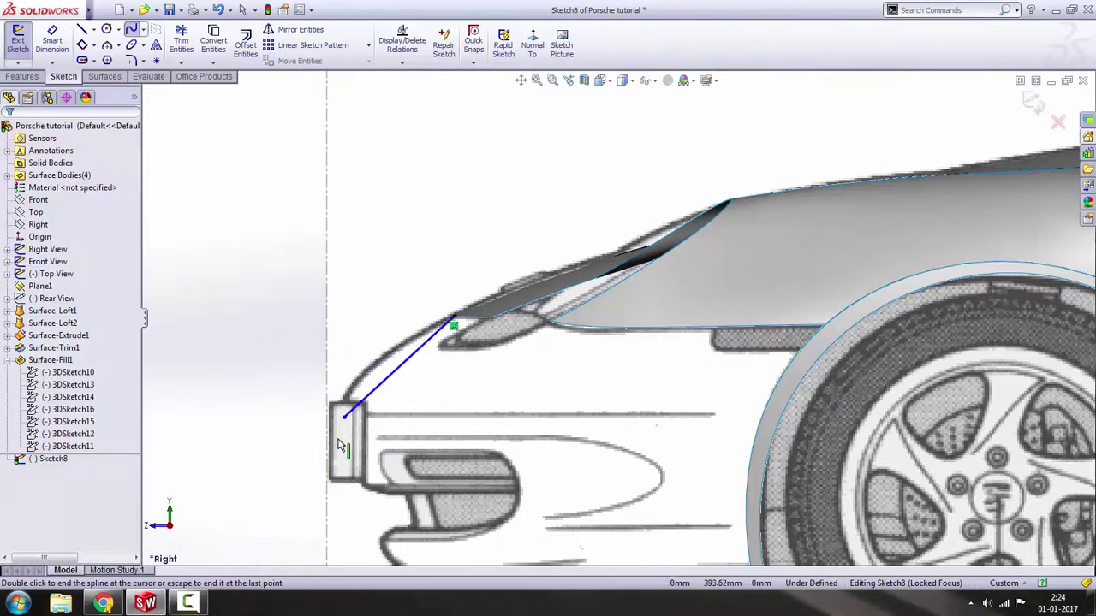
Bend the spline along the blueprint's nose outline by adjusting both end tangents and its lower endpoint.
{"action": "left_click", "coordinate": [394, 382]}
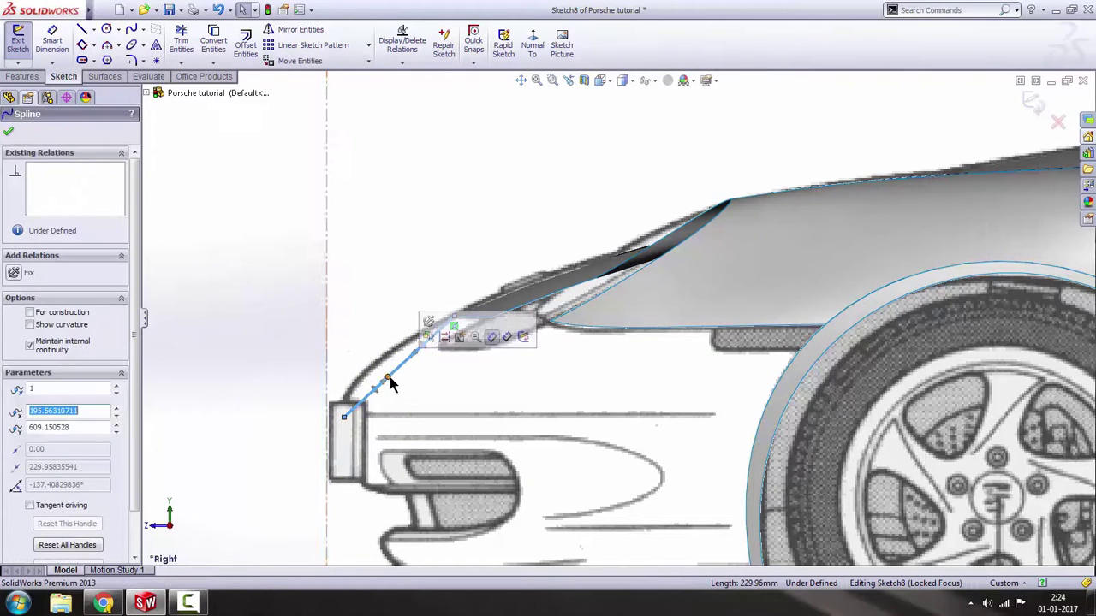
{"action": "left_click_drag", "start_coordinate": [390, 381], "coordinate": [349, 374]}
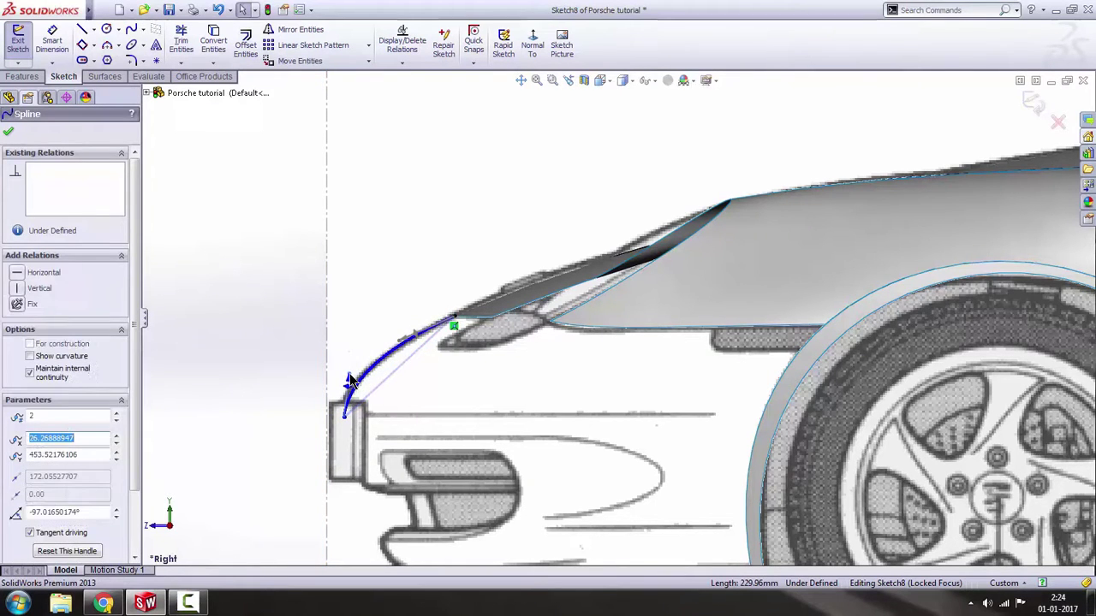
{"action": "scroll", "coordinate": [375, 386], "scroll_direction": "down", "scroll_amount": 2}
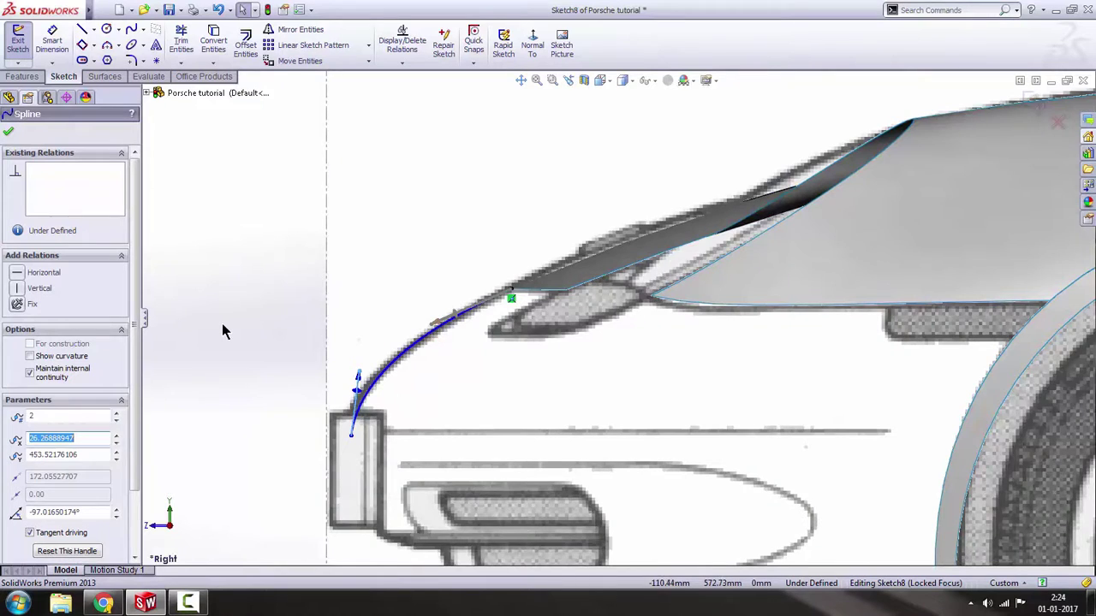
{"action": "scroll", "coordinate": [448, 325], "scroll_direction": "up", "scroll_amount": 3}
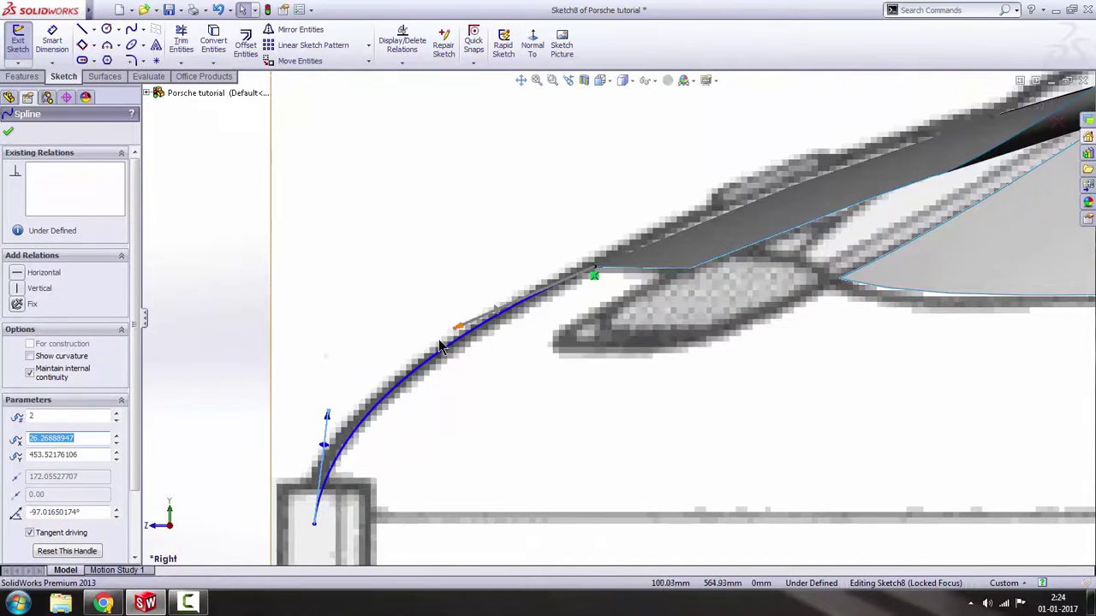
{"action": "left_click_drag", "start_coordinate": [455, 329], "coordinate": [453, 341]}
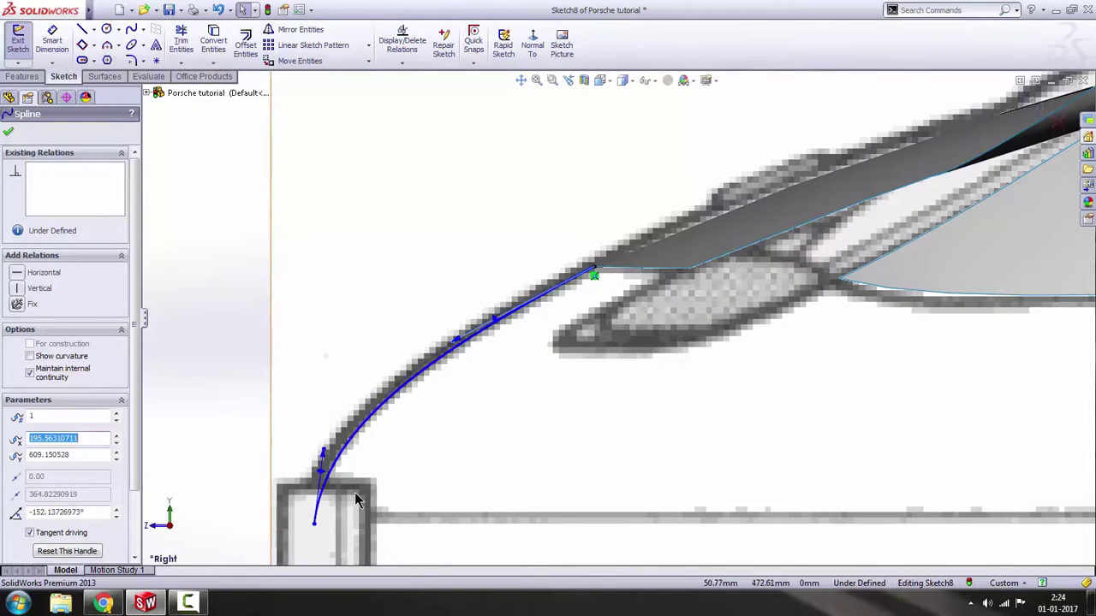
{"action": "scroll", "coordinate": [414, 461], "scroll_direction": "up", "scroll_amount": 2}
{"action": "left_click_drag", "start_coordinate": [408, 460], "coordinate": [406, 450]}
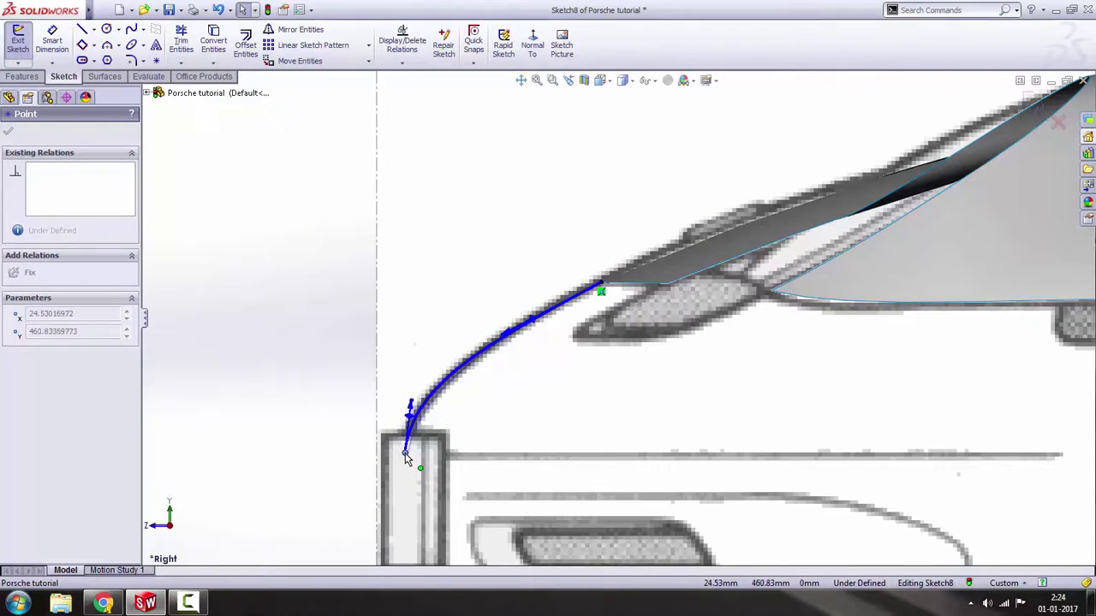
{"action": "left_click", "coordinate": [411, 406]}
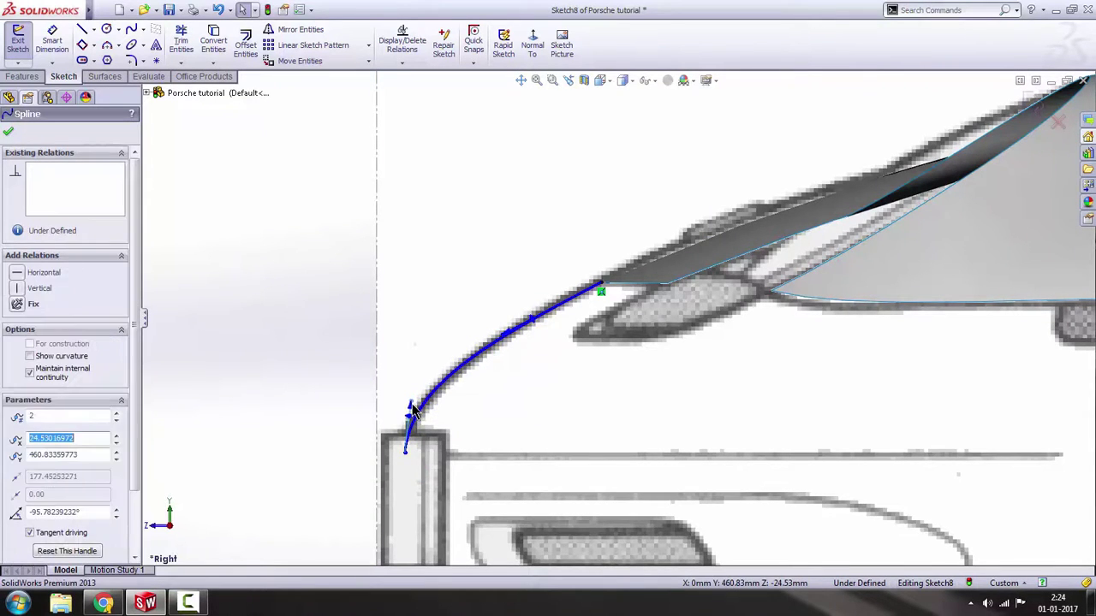
{"action": "key", "text": "z"}
{"action": "key", "text": "Escape"}
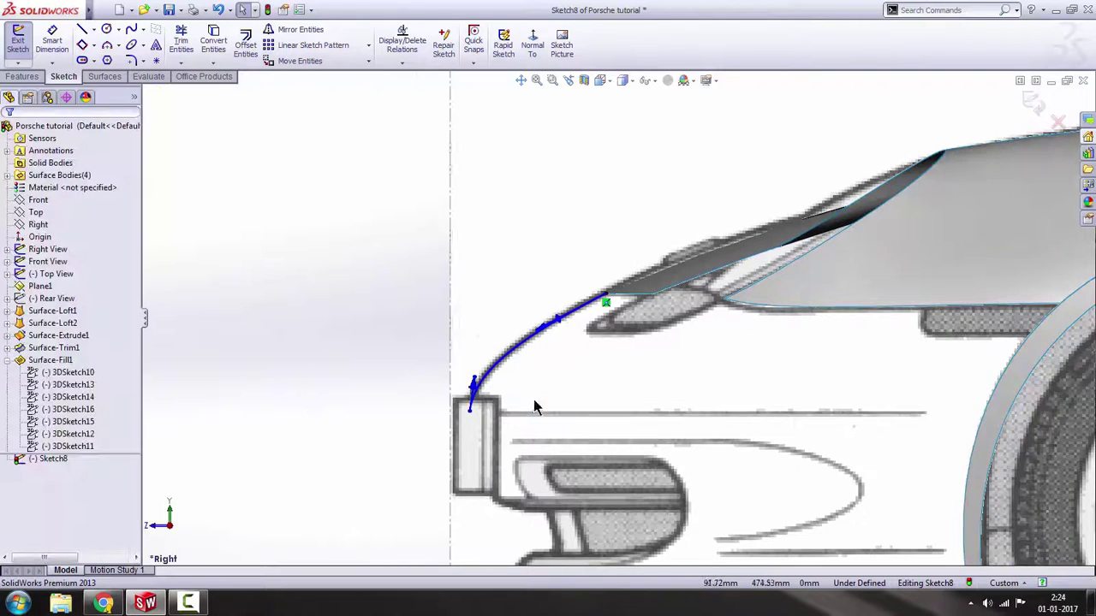
Make the nose spline tangent to the hood surface's centre edge.
{"action": "key", "text": "z"}
{"action": "scroll", "coordinate": [685, 381], "scroll_direction": "up", "scroll_amount": 2}
{"action": "scroll", "coordinate": [778, 350], "scroll_direction": "down", "scroll_amount": 3}
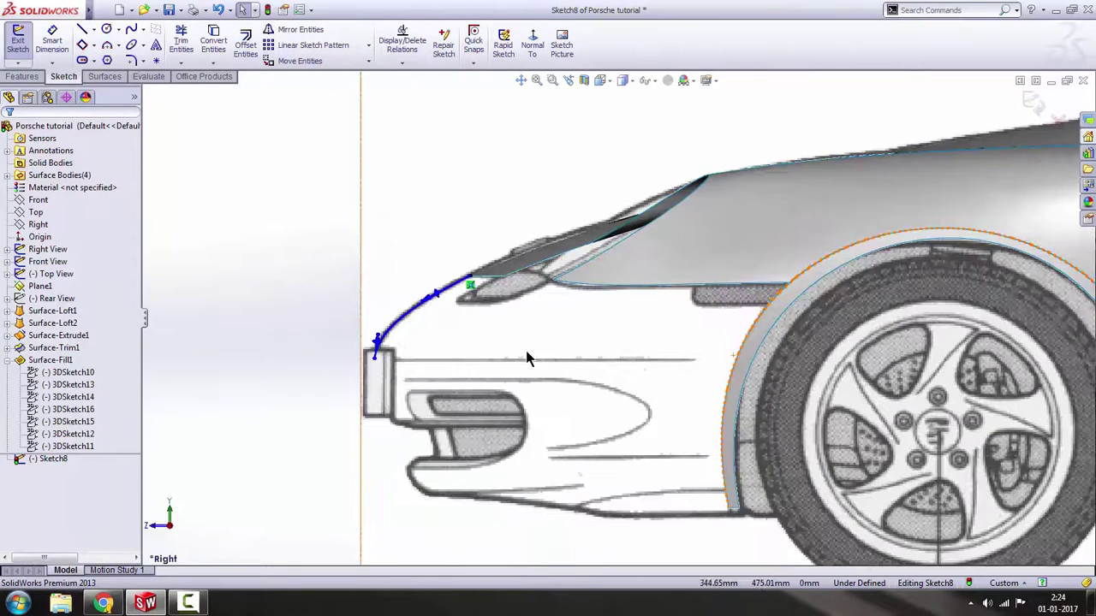
{"action": "scroll", "coordinate": [503, 358], "scroll_direction": "up", "scroll_amount": 4}
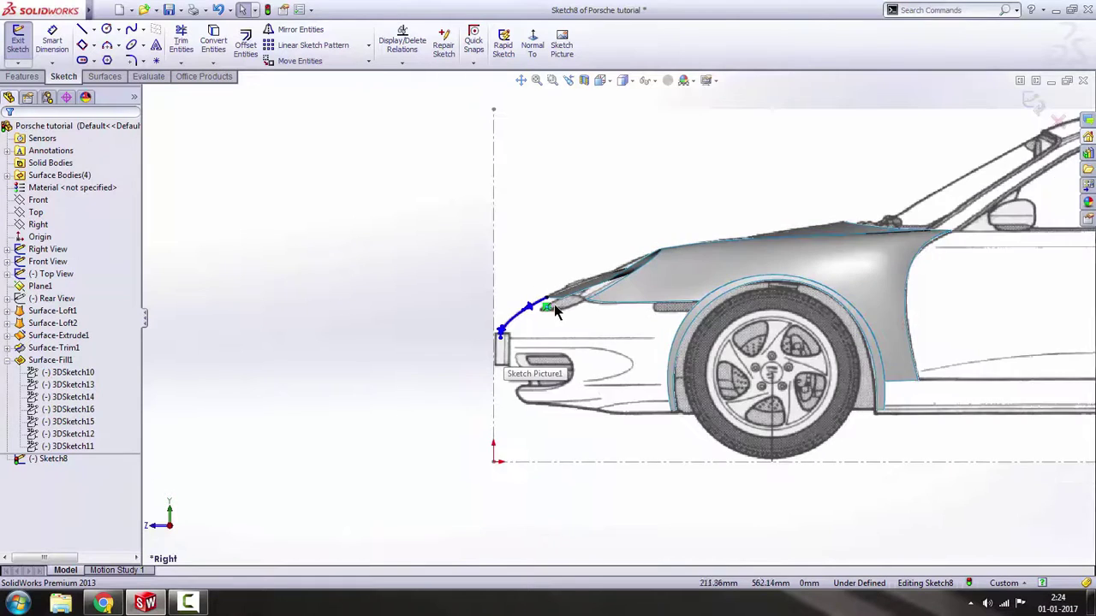
{"action": "scroll", "coordinate": [522, 343], "scroll_direction": "down", "scroll_amount": 6}
{"action": "scroll", "coordinate": [524, 330], "scroll_direction": "down", "scroll_amount": 2}
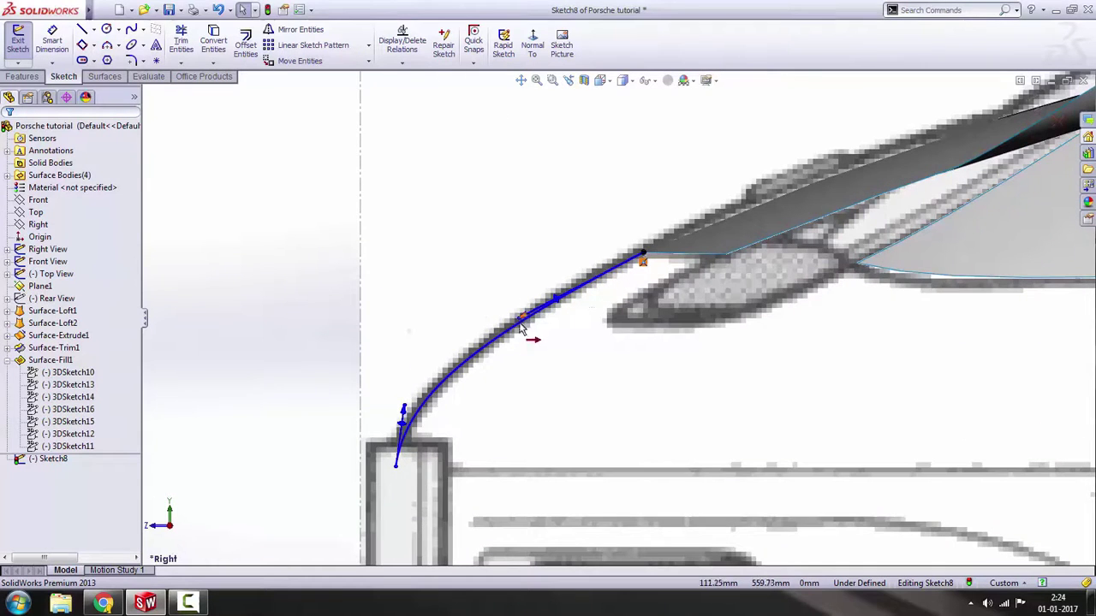
{"action": "left_click", "coordinate": [685, 241]}
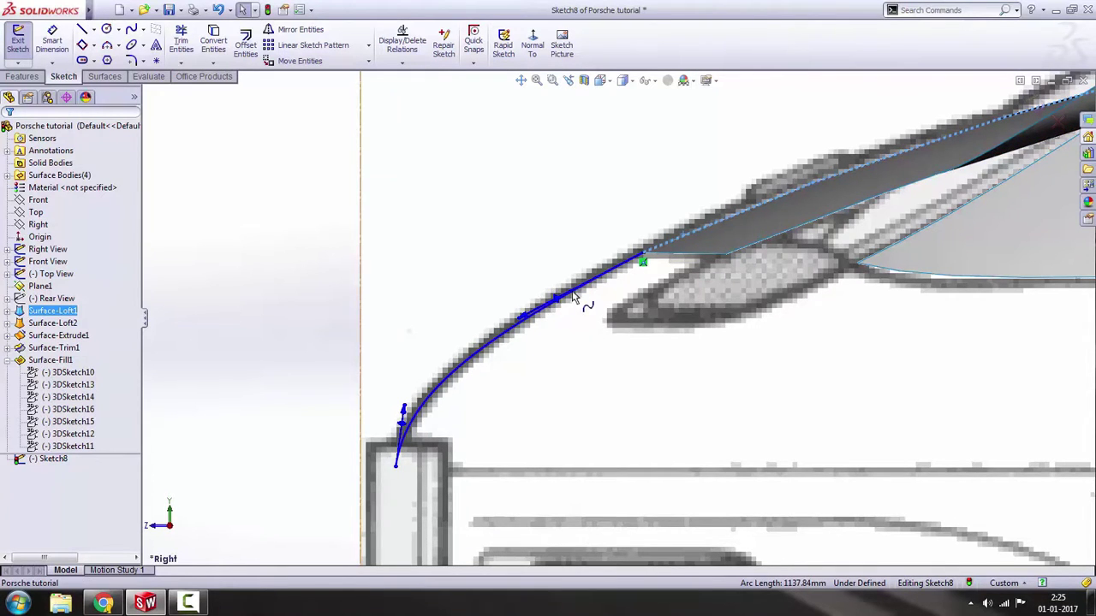
{"action": "left_click", "coordinate": [525, 332], "text": "ctrl"}
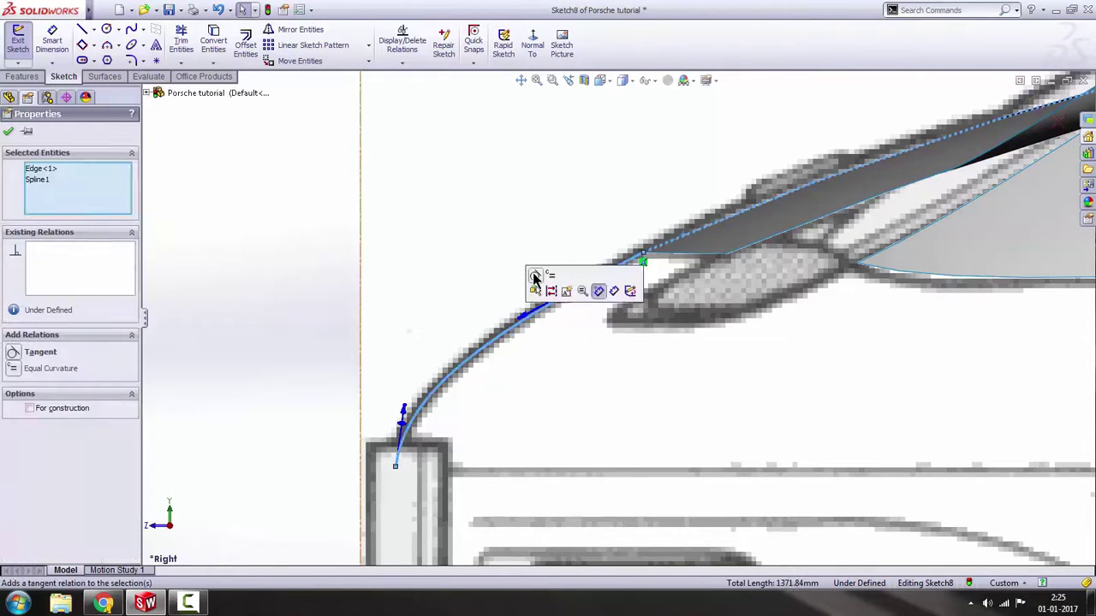
{"action": "left_click", "coordinate": [534, 278]}
{"action": "key", "text": "Escape"}
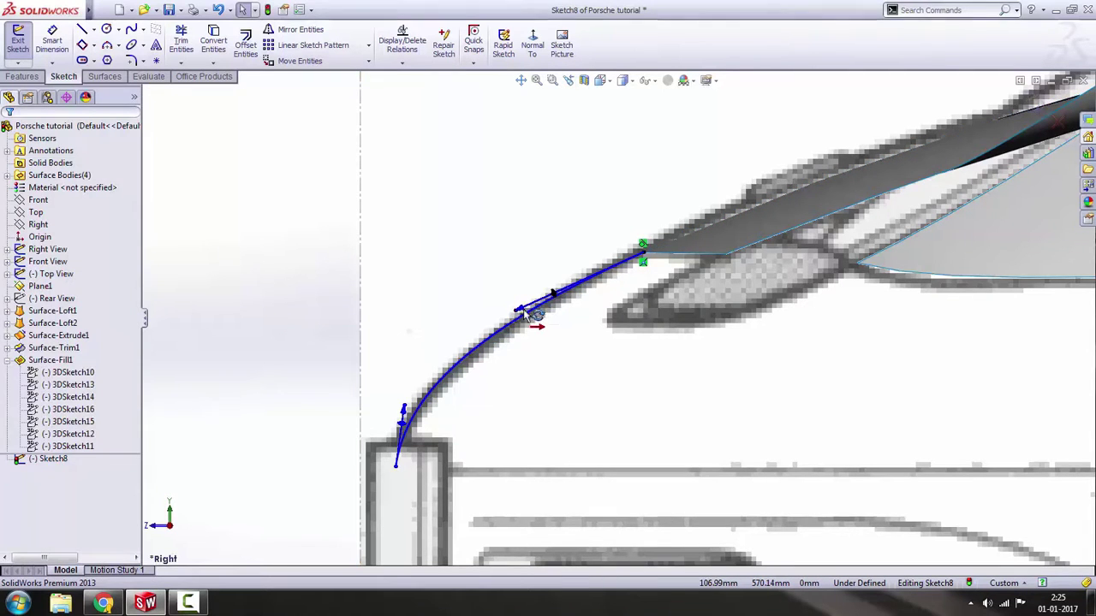
Shorten the nose spline's upper tangent handle to match the blueprint outline and exit the sketch.
{"action": "left_click", "coordinate": [525, 313]}
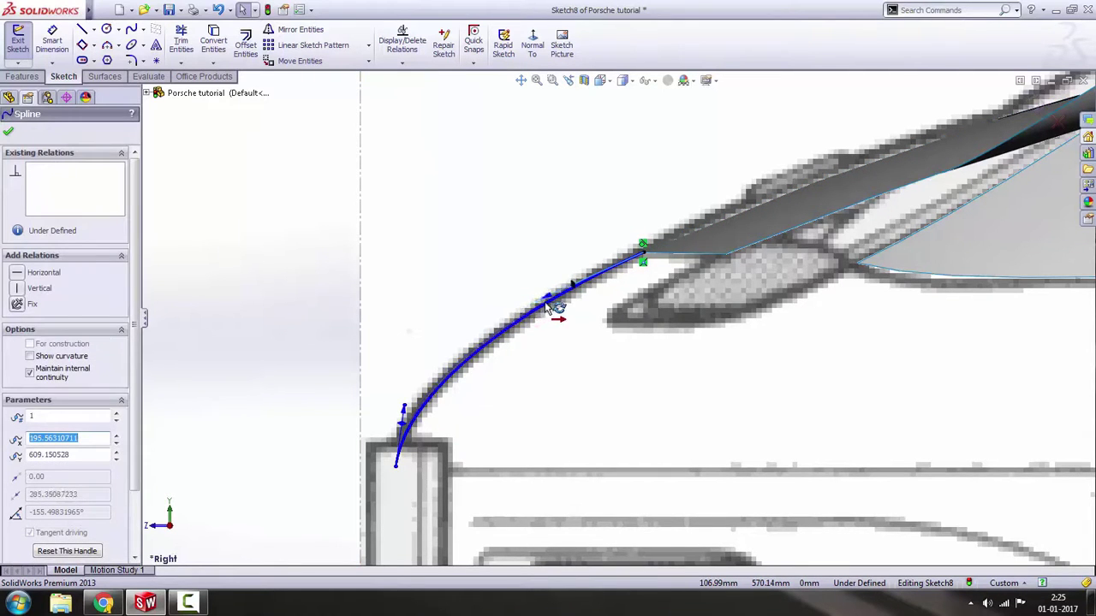
{"action": "left_click", "coordinate": [416, 338]}
{"action": "scroll", "coordinate": [542, 354], "scroll_direction": "up", "scroll_amount": 5}
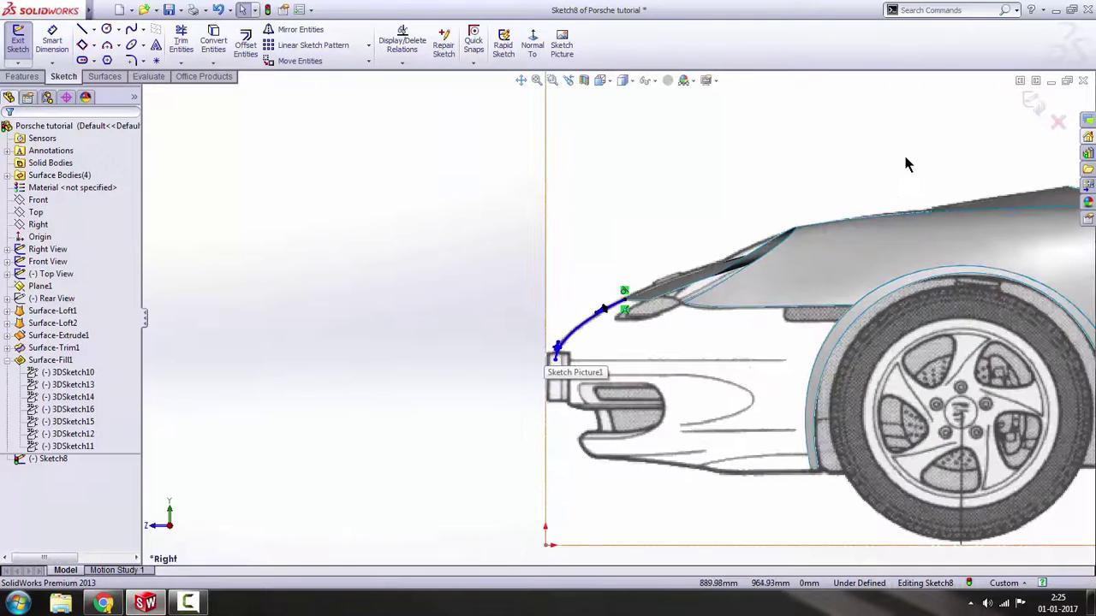
{"action": "left_click", "coordinate": [1033, 103]}
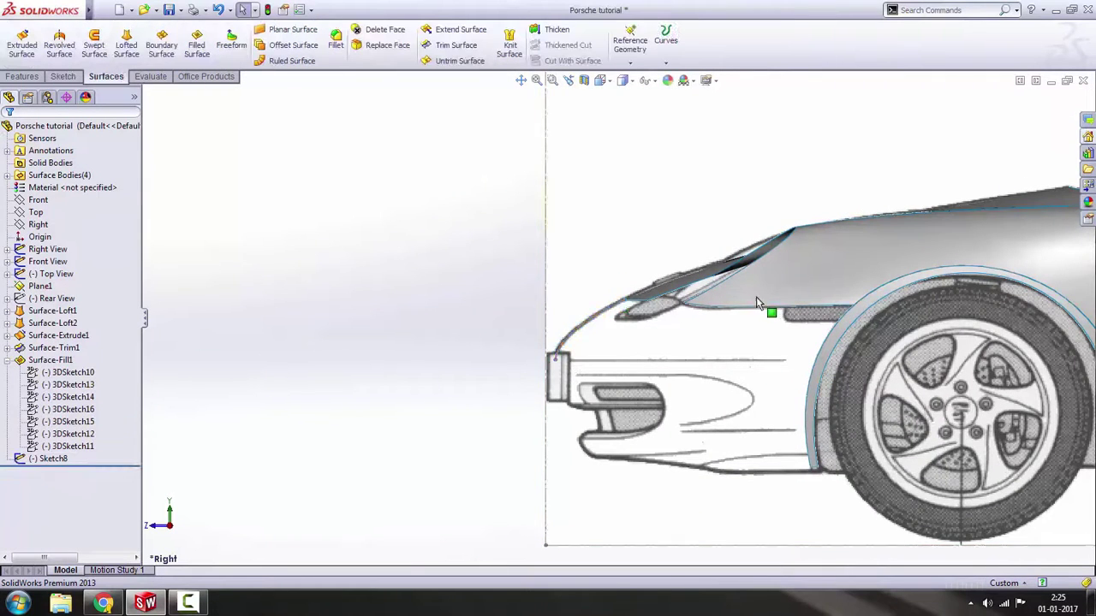
Start a new 3D sketch.
{"action": "scroll", "coordinate": [756, 296], "scroll_direction": "down", "scroll_amount": 2}
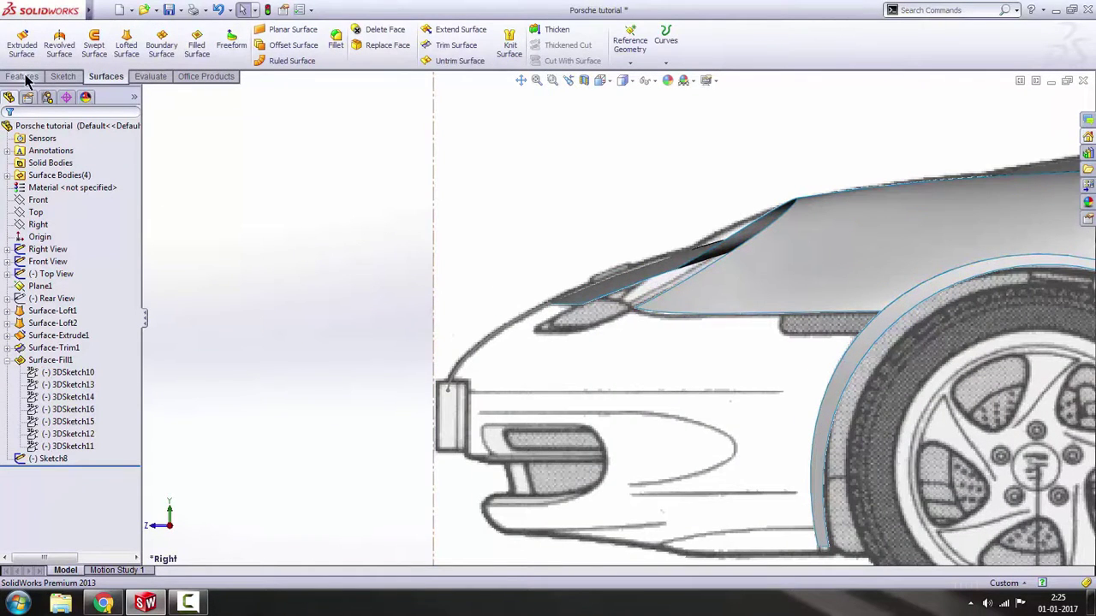
{"action": "left_click", "coordinate": [63, 76]}
{"action": "left_click", "coordinate": [17, 62]}
{"action": "left_click", "coordinate": [38, 89]}
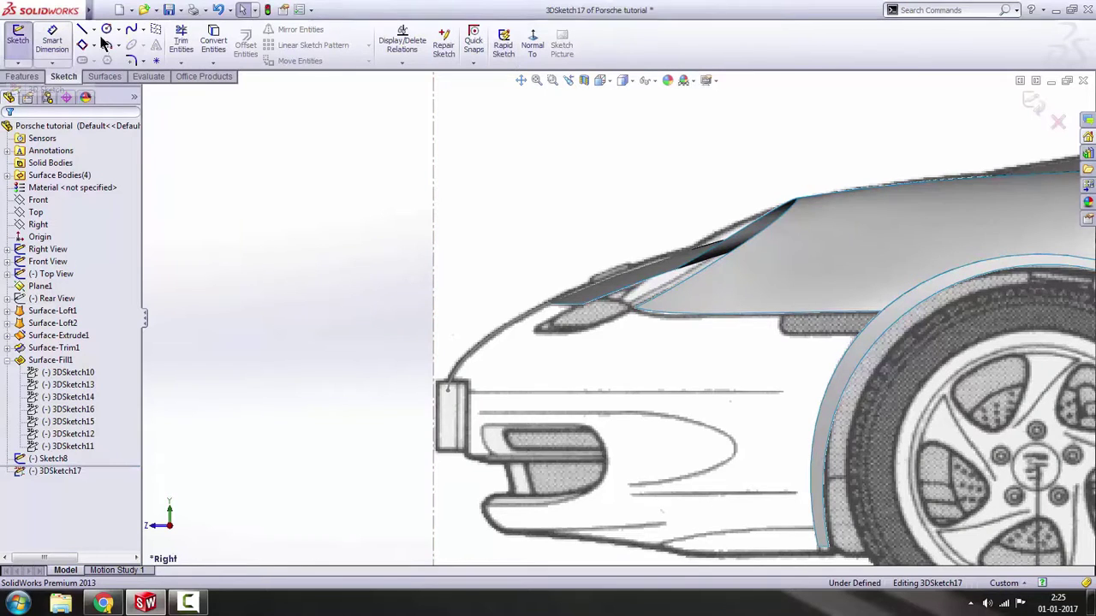
Draw a two-point 3D spline about 305 mm long across the headlight, from the hood's front corner to the fender's front corner.
{"action": "scroll", "coordinate": [454, 255], "scroll_direction": "up", "scroll_amount": 2}
{"action": "scroll", "coordinate": [584, 316], "scroll_direction": "down", "scroll_amount": 3}
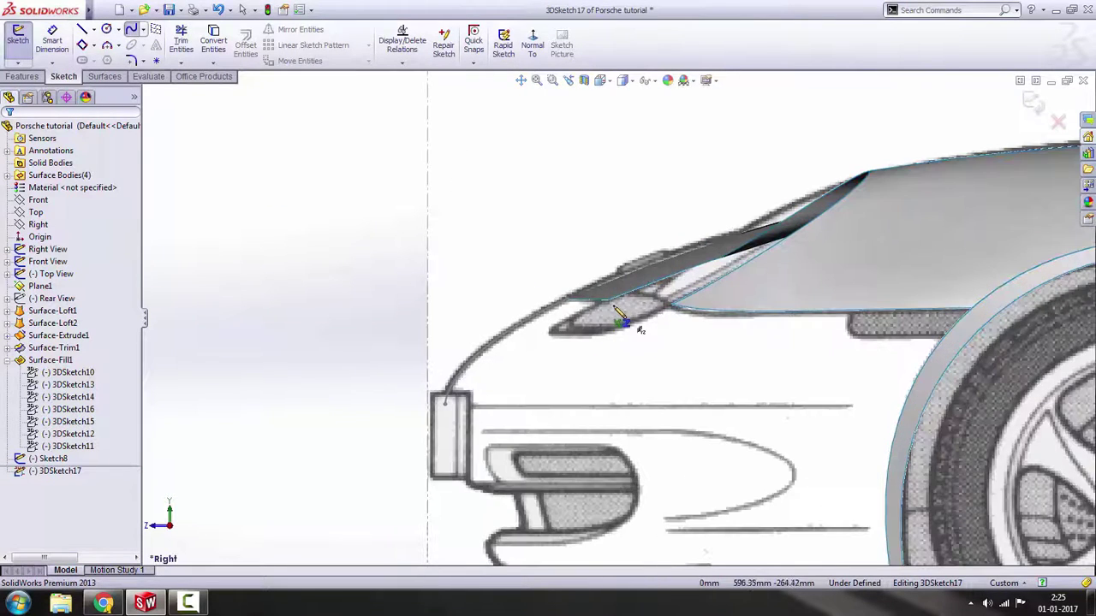
{"action": "scroll", "coordinate": [432, 379], "scroll_direction": "up", "scroll_amount": 3}
{"action": "middle_click_drag", "start_coordinate": [432, 379], "coordinate": [658, 352]}
{"action": "scroll", "coordinate": [658, 353], "scroll_direction": "up", "scroll_amount": 3}
{"action": "mouse_move", "coordinate": [825, 332]}
{"action": "middle_mouse_down"}
{"action": "mouse_move", "coordinate": [785, 307]}
{"action": "mouse_move", "coordinate": [702, 314]}
{"action": "mouse_move", "coordinate": [702, 287]}
{"action": "mouse_move", "coordinate": [634, 334]}
{"action": "mouse_move", "coordinate": [652, 332]}
{"action": "middle_mouse_up"}
{"action": "scroll", "coordinate": [693, 313], "scroll_direction": "down", "scroll_amount": 5}
{"action": "left_click", "coordinate": [685, 305]}
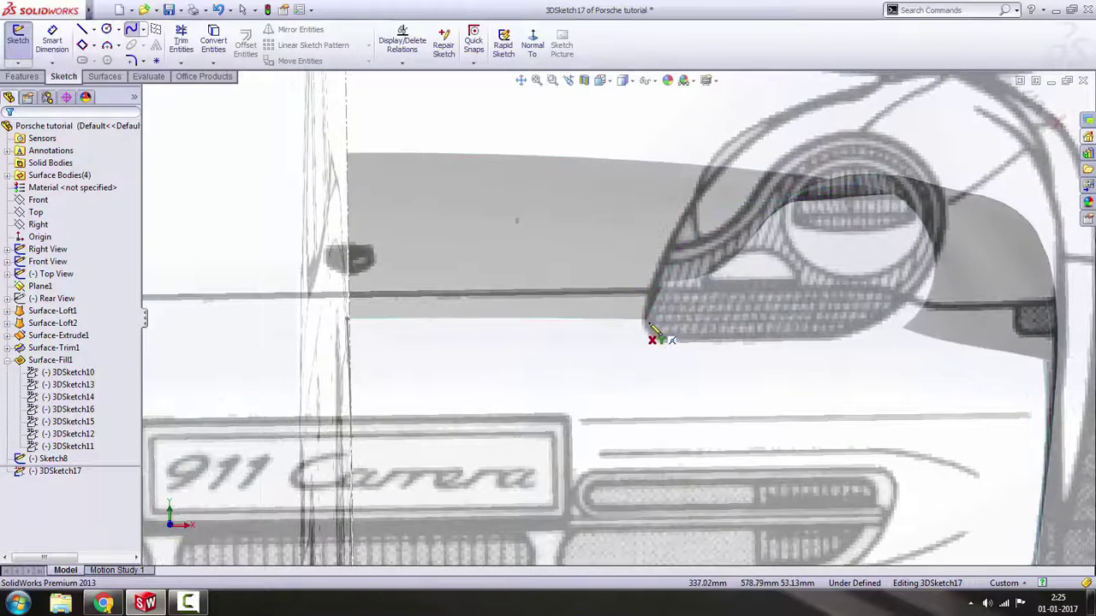
{"action": "left_click", "coordinate": [647, 321]}
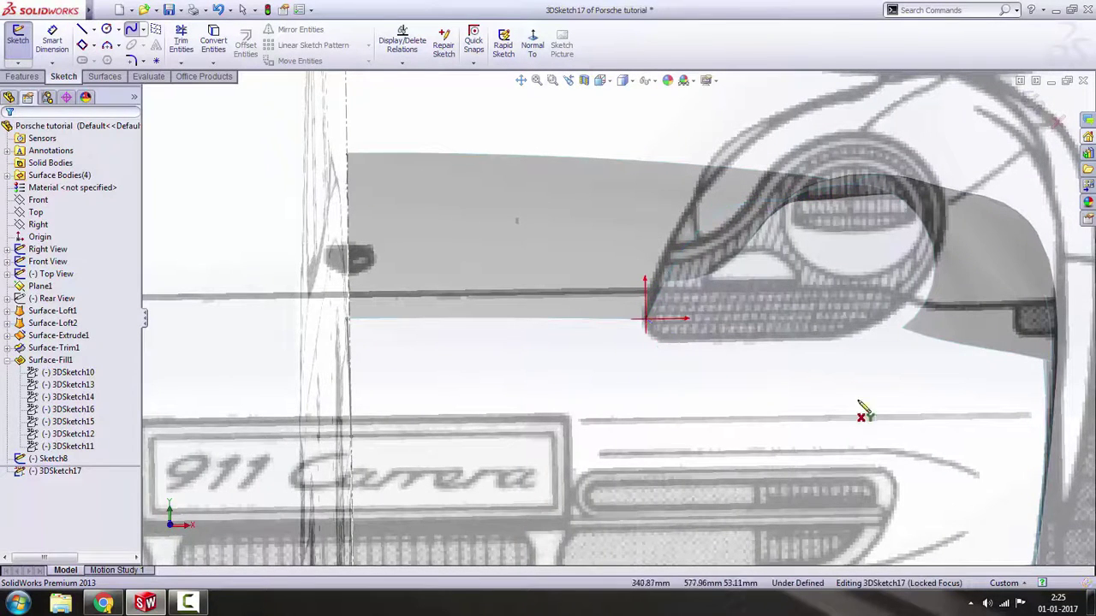
{"action": "left_click", "coordinate": [901, 328]}
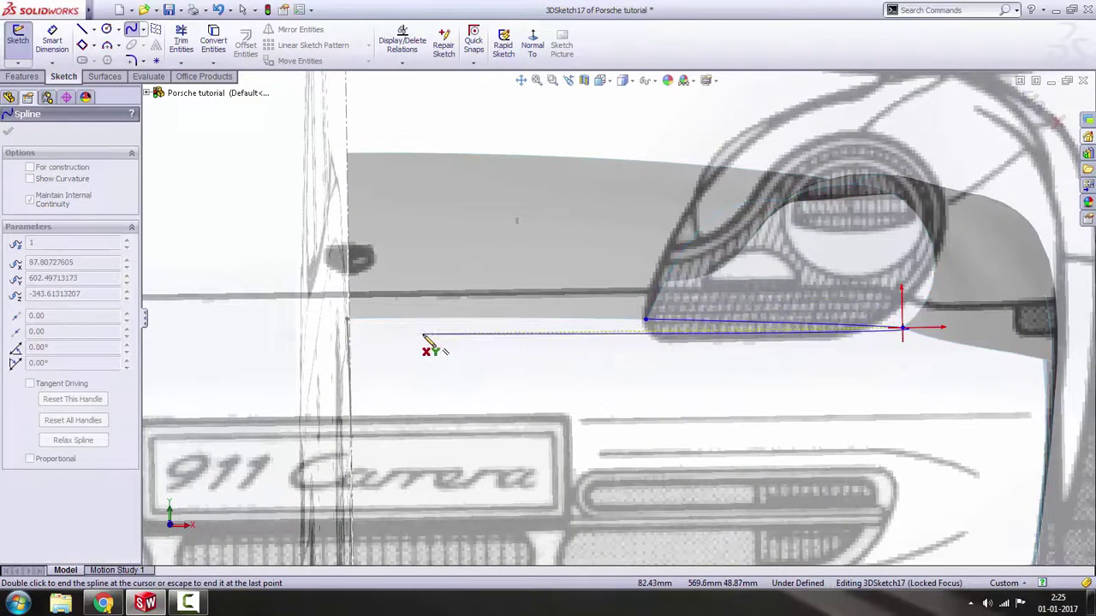
{"action": "key", "text": "Escape"}
In the front view, bend the headlight spline downward with both end tangent handles to follow the headlight's lower blueprint outline.
{"action": "scroll", "coordinate": [599, 360], "scroll_direction": "up", "scroll_amount": 4}
{"action": "key", "text": "space"}
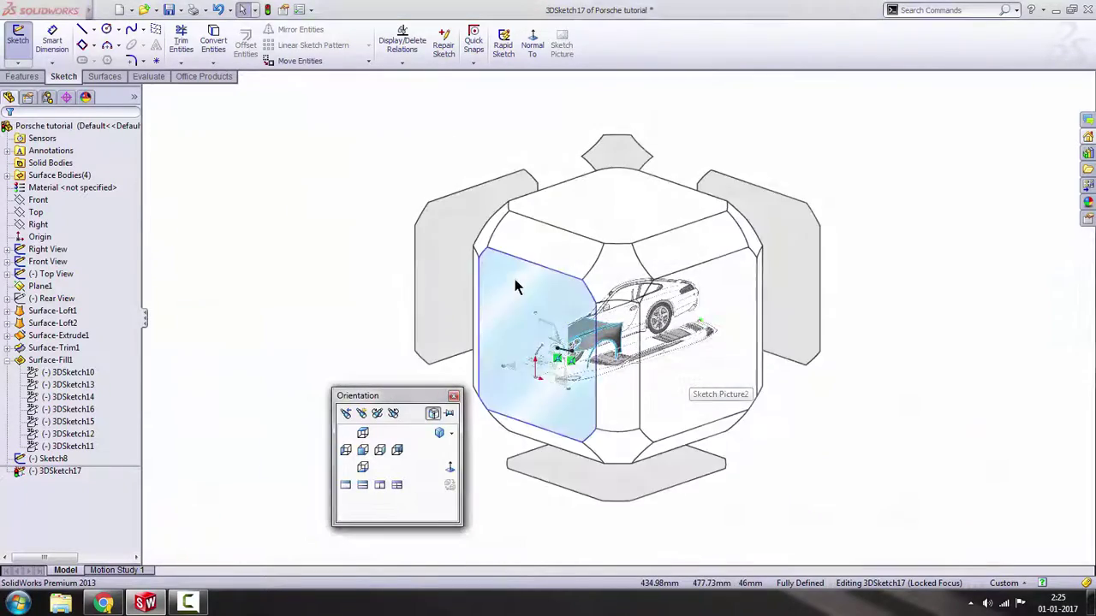
{"action": "left_click", "coordinate": [557, 298]}
{"action": "scroll", "coordinate": [753, 325], "scroll_direction": "down", "scroll_amount": 5}
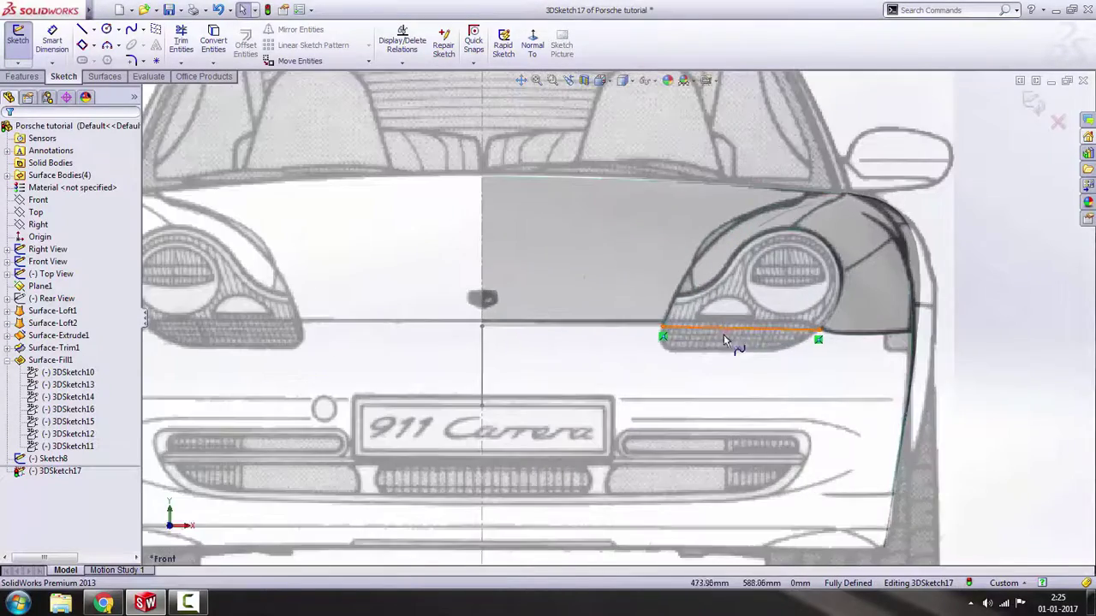
{"action": "left_click", "coordinate": [676, 341]}
{"action": "scroll", "coordinate": [668, 337], "scroll_direction": "down", "scroll_amount": 3}
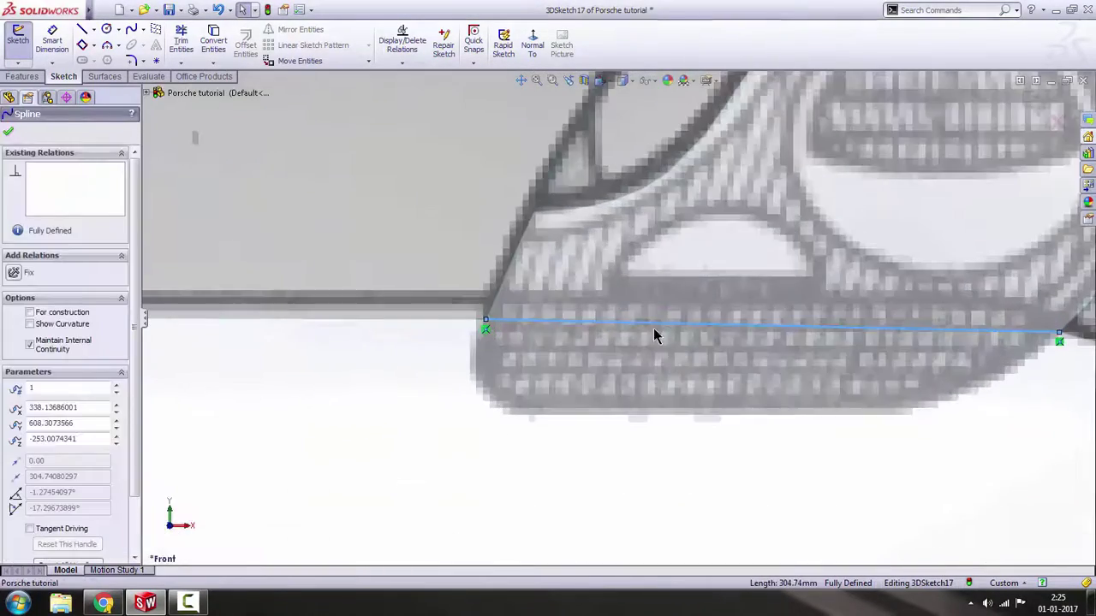
{"action": "left_click_drag", "start_coordinate": [531, 329], "coordinate": [449, 471]}
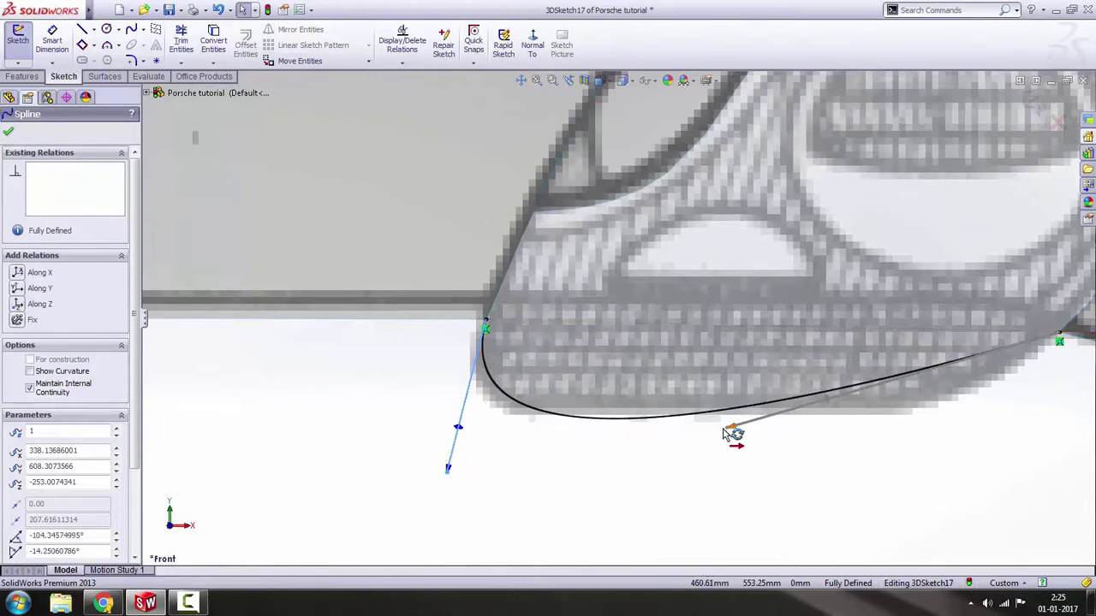
{"action": "left_click_drag", "start_coordinate": [725, 434], "coordinate": [933, 436]}
{"action": "left_click_drag", "start_coordinate": [462, 422], "coordinate": [419, 471]}
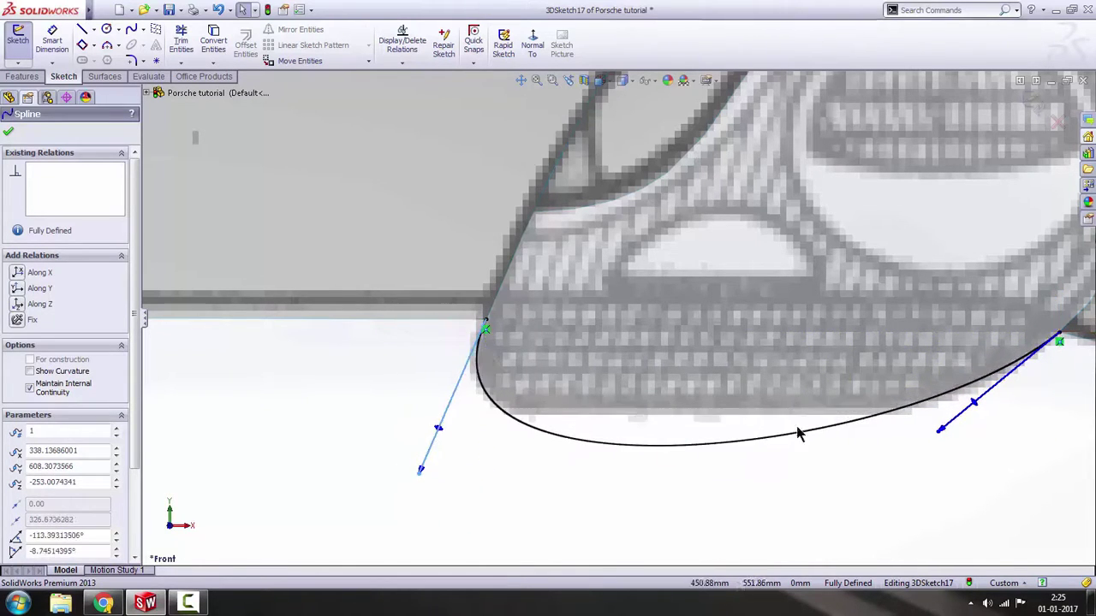
{"action": "left_click_drag", "start_coordinate": [942, 432], "coordinate": [1047, 374]}
{"action": "scroll", "coordinate": [936, 385], "scroll_direction": "up", "scroll_amount": 8}
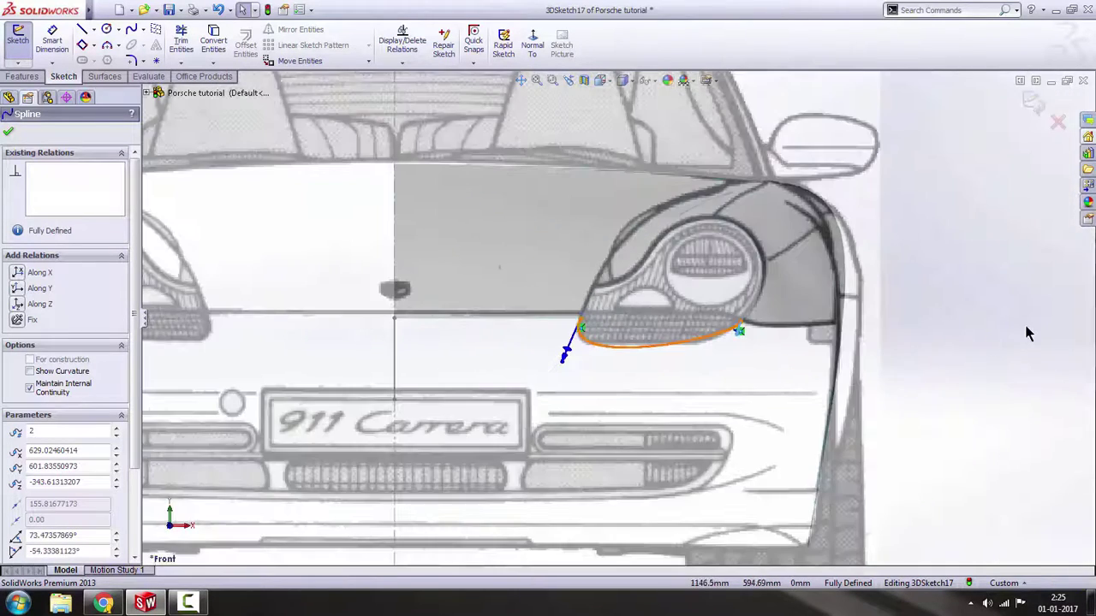
{"action": "key", "text": "Escape"}
In the right side view, reshape both tangent handles of the headlight spline to match the headlight's lower outline in the side blueprint.
{"action": "key", "text": "space"}
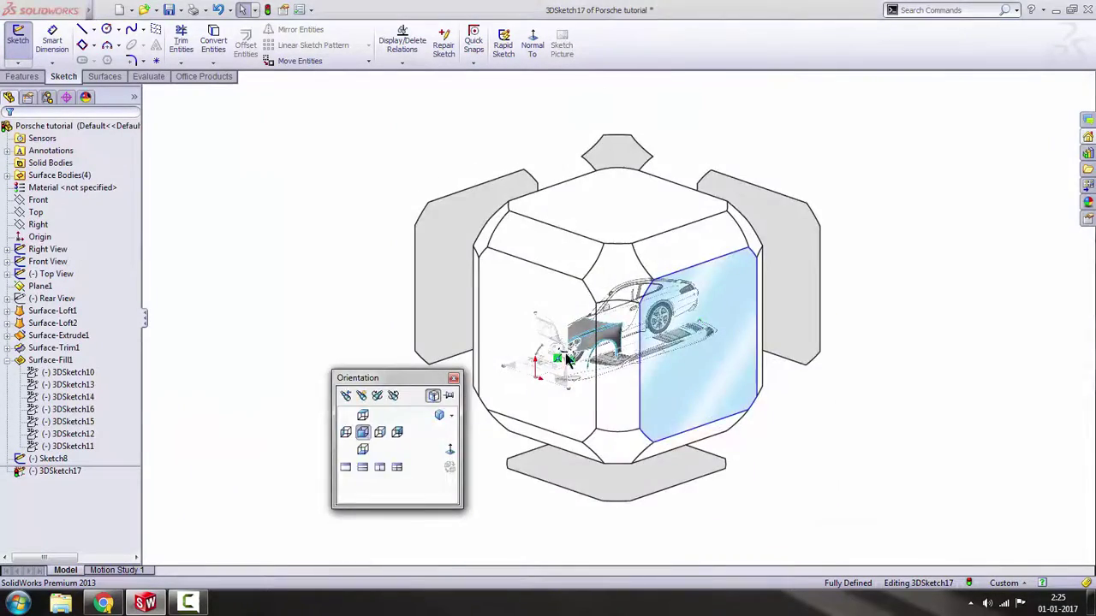
{"action": "left_click", "coordinate": [651, 360]}
{"action": "scroll", "coordinate": [436, 343], "scroll_direction": "down", "scroll_amount": 10}
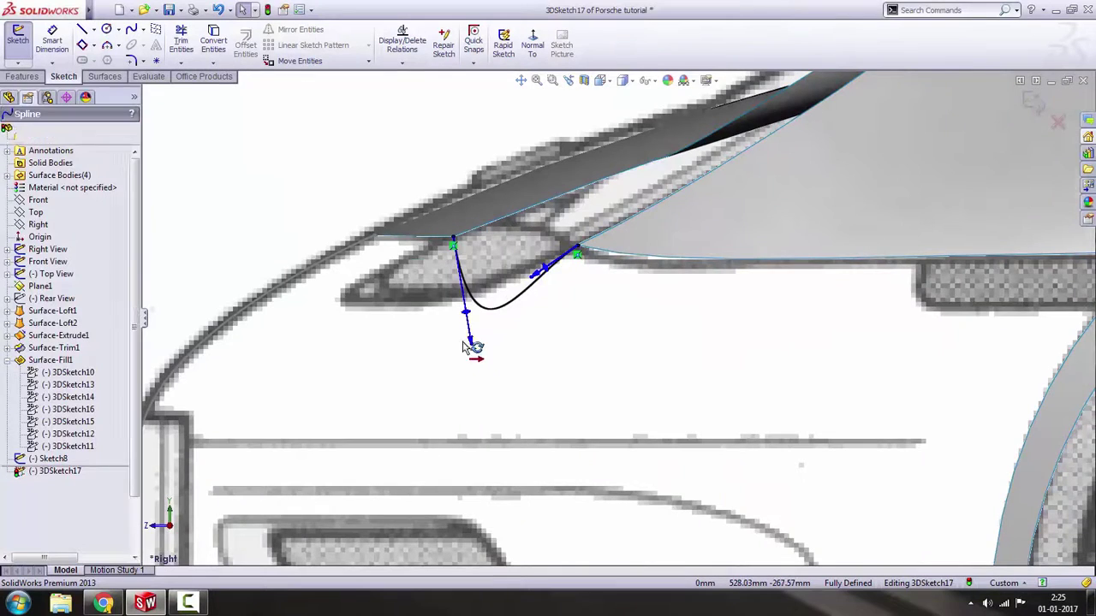
{"action": "left_click_drag", "start_coordinate": [470, 341], "coordinate": [240, 330]}
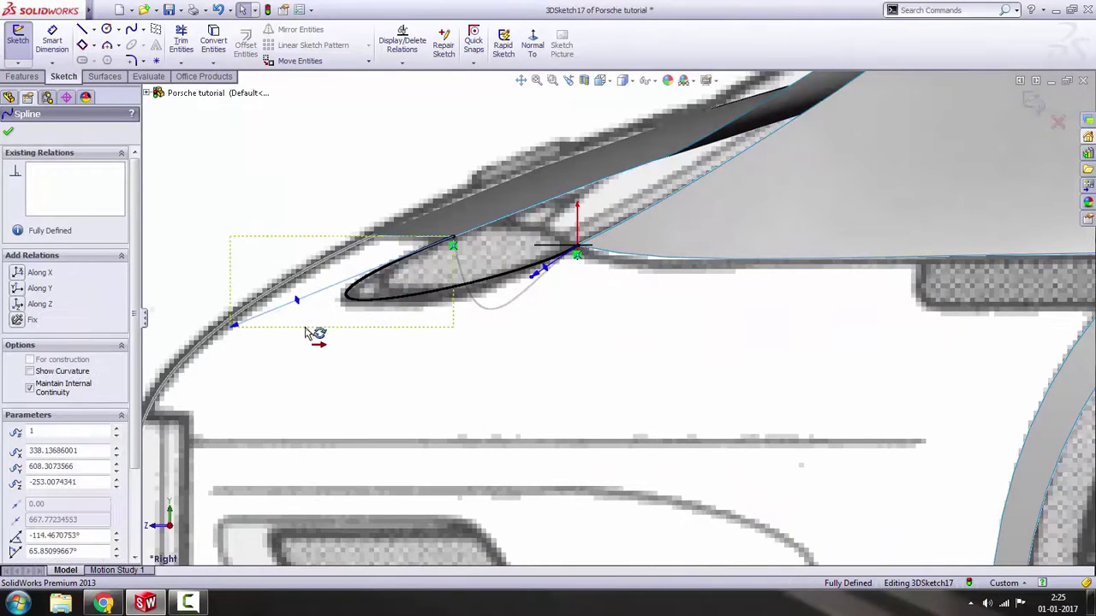
{"action": "left_click", "coordinate": [531, 283]}
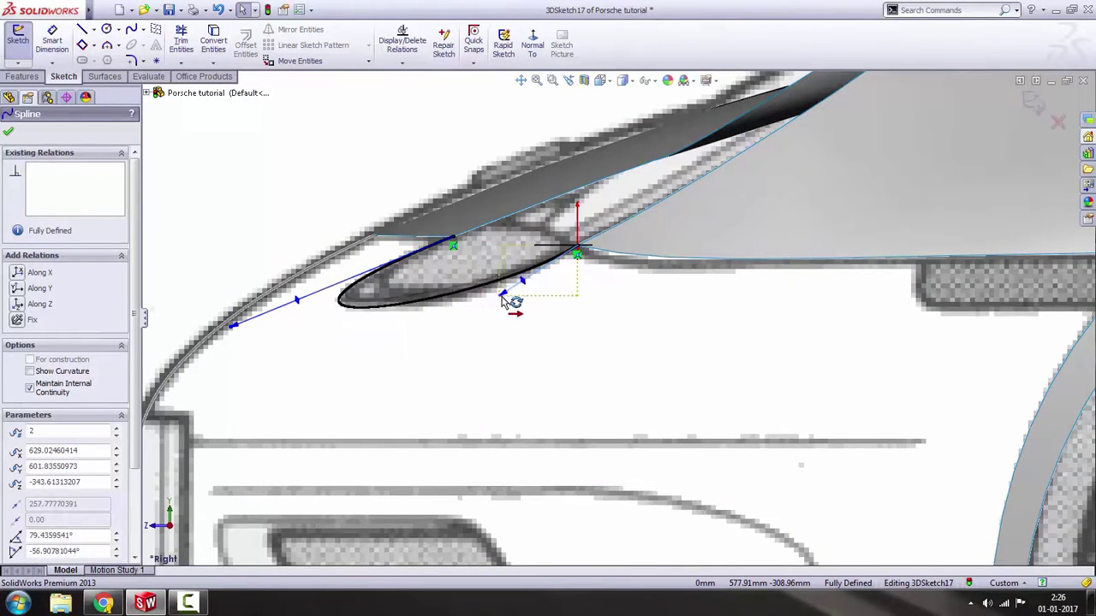
{"action": "left_click_drag", "start_coordinate": [532, 293], "coordinate": [521, 294]}
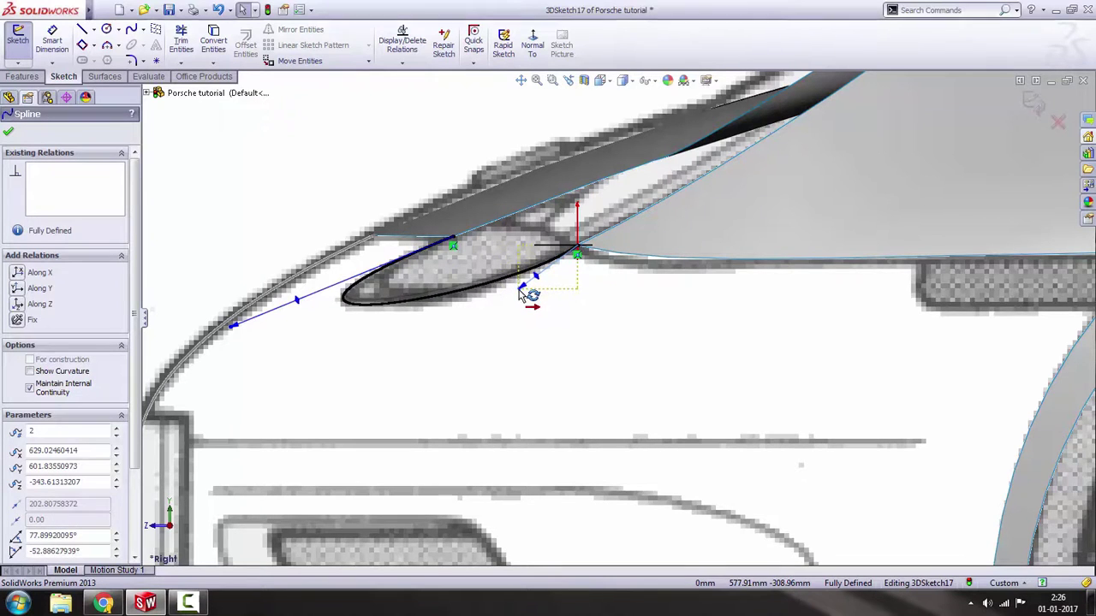
{"action": "scroll", "coordinate": [331, 335], "scroll_direction": "up", "scroll_amount": 5}
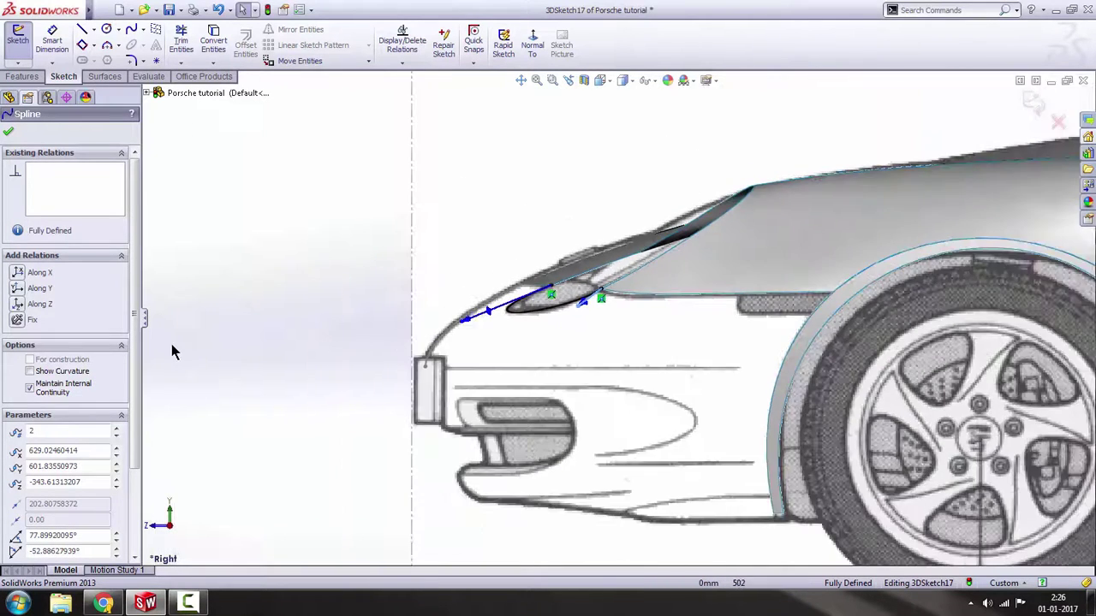
{"action": "left_click", "coordinate": [199, 350]}
Fine-tune the headlight spline's end handles against the top-view blueprint and exit the 3D sketch.
{"action": "key", "text": "space"}
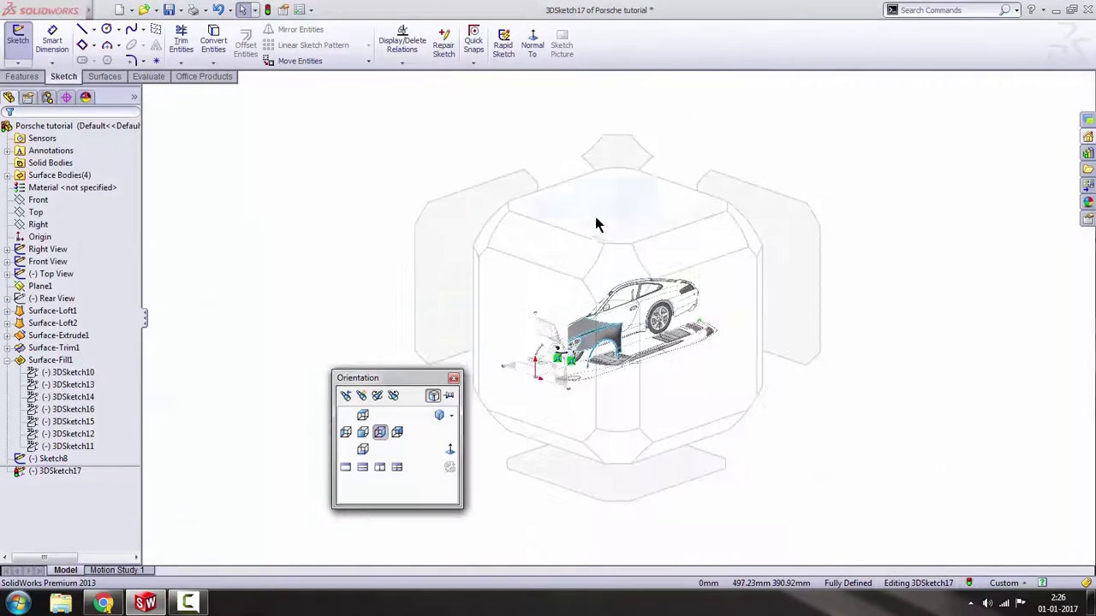
{"action": "left_click", "coordinate": [610, 257]}
{"action": "scroll", "coordinate": [641, 442], "scroll_direction": "down", "scroll_amount": 8}
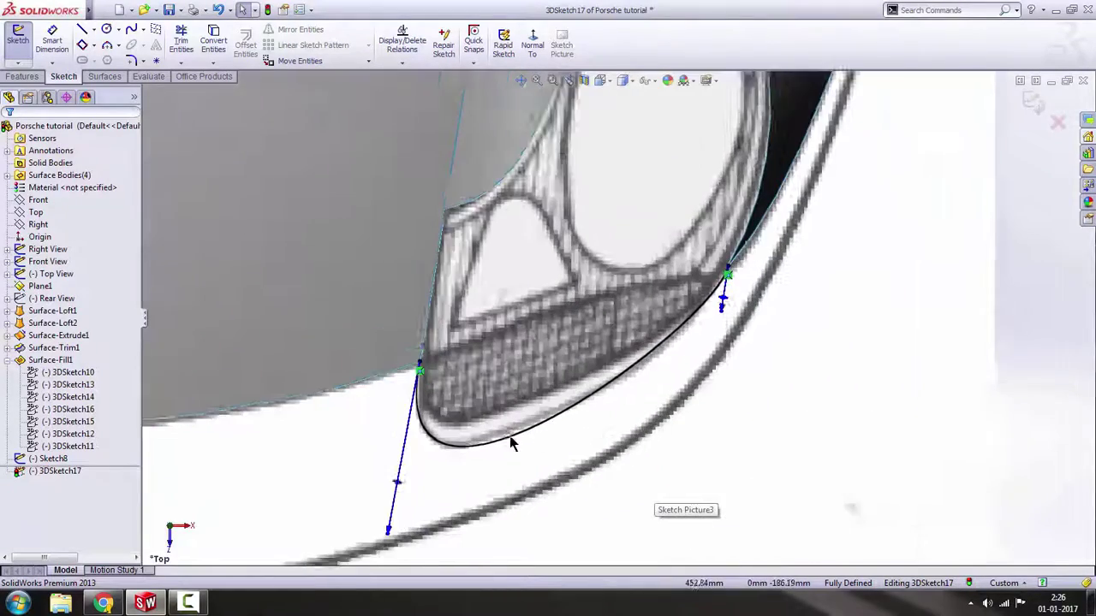
{"action": "scroll", "coordinate": [514, 445], "scroll_direction": "down", "scroll_amount": 2}
{"action": "left_click_drag", "start_coordinate": [358, 548], "coordinate": [358, 541]}
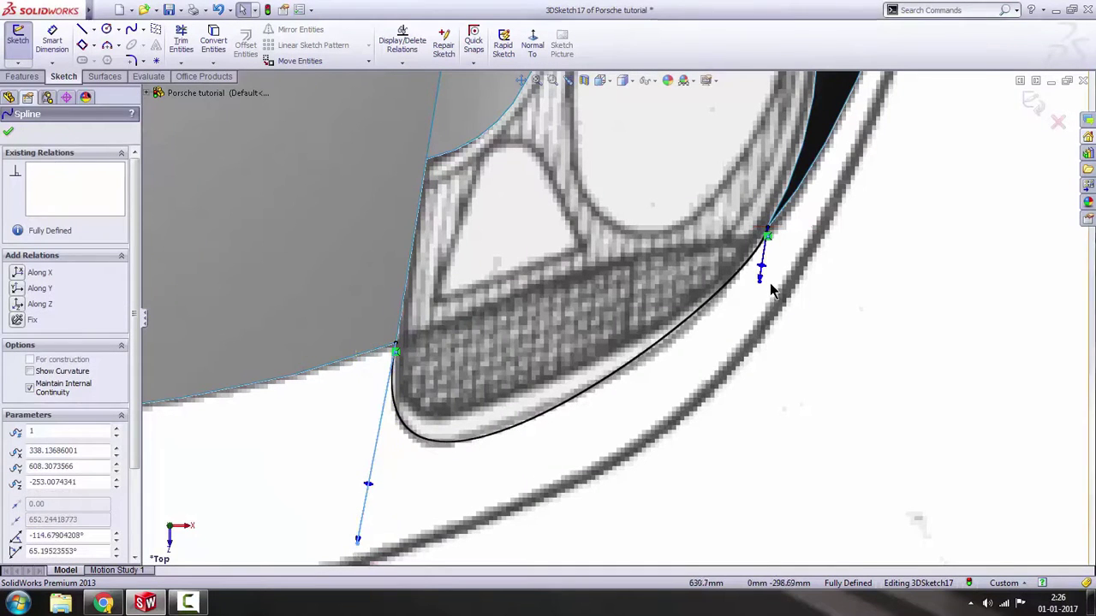
{"action": "left_click_drag", "start_coordinate": [764, 290], "coordinate": [758, 294]}
{"action": "scroll", "coordinate": [814, 297], "scroll_direction": "up", "scroll_amount": 3}
{"action": "left_click", "coordinate": [939, 291]}
{"action": "scroll", "coordinate": [925, 283], "scroll_direction": "up", "scroll_amount": 4}
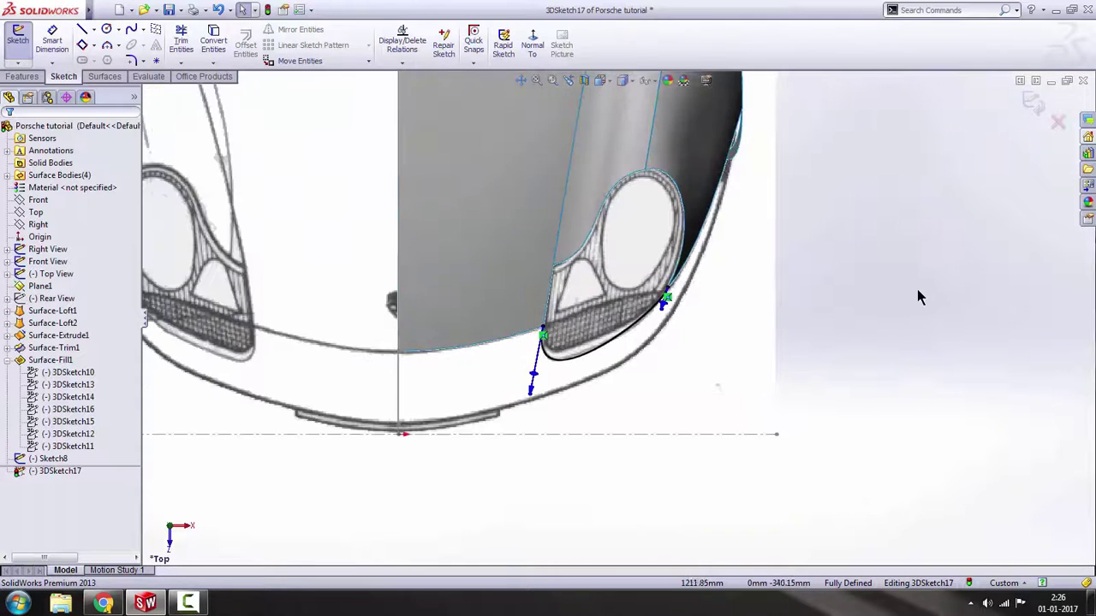
{"action": "left_click", "coordinate": [1033, 103]}
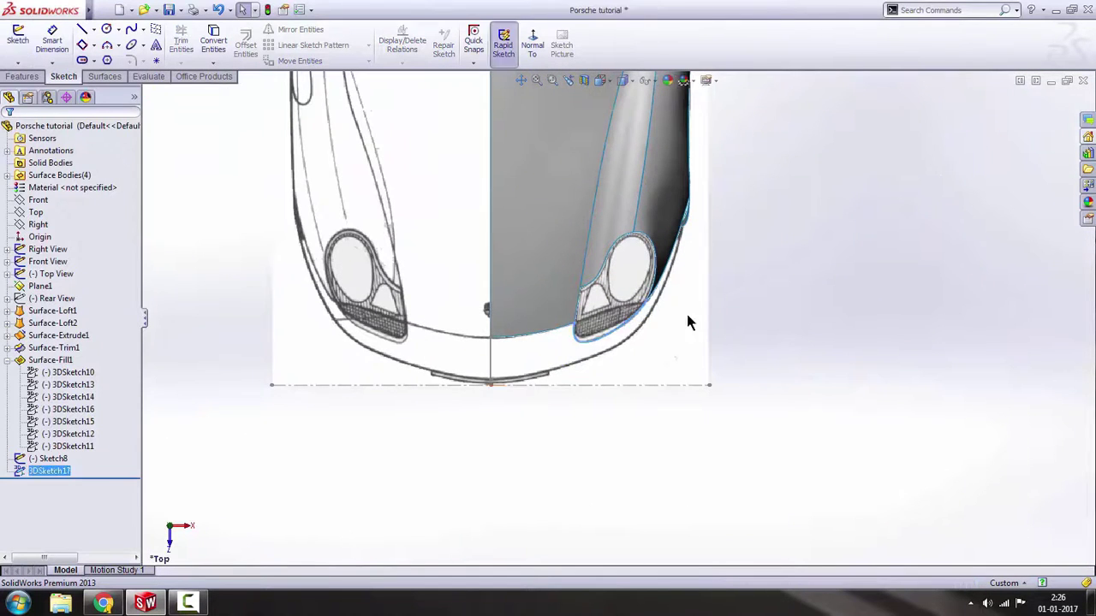
Start a new 3D sketch and draw a two-point spline from the nose spline's lower end to the front edge of the wheel arch.
{"action": "mouse_move", "coordinate": [685, 310]}
{"action": "middle_mouse_down"}
{"action": "mouse_move", "coordinate": [457, 355]}
{"action": "mouse_move", "coordinate": [610, 392]}
{"action": "mouse_move", "coordinate": [530, 377]}
{"action": "mouse_move", "coordinate": [705, 461]}
{"action": "middle_mouse_up"}
{"action": "mouse_move", "coordinate": [689, 323]}
{"action": "middle_mouse_down"}
{"action": "mouse_move", "coordinate": [704, 338]}
{"action": "mouse_move", "coordinate": [651, 342]}
{"action": "mouse_move", "coordinate": [677, 329]}
{"action": "mouse_move", "coordinate": [614, 316]}
{"action": "middle_mouse_up"}
{"action": "scroll", "coordinate": [610, 313], "scroll_direction": "down", "scroll_amount": 3}
{"action": "scroll", "coordinate": [379, 351], "scroll_direction": "up", "scroll_amount": 4}
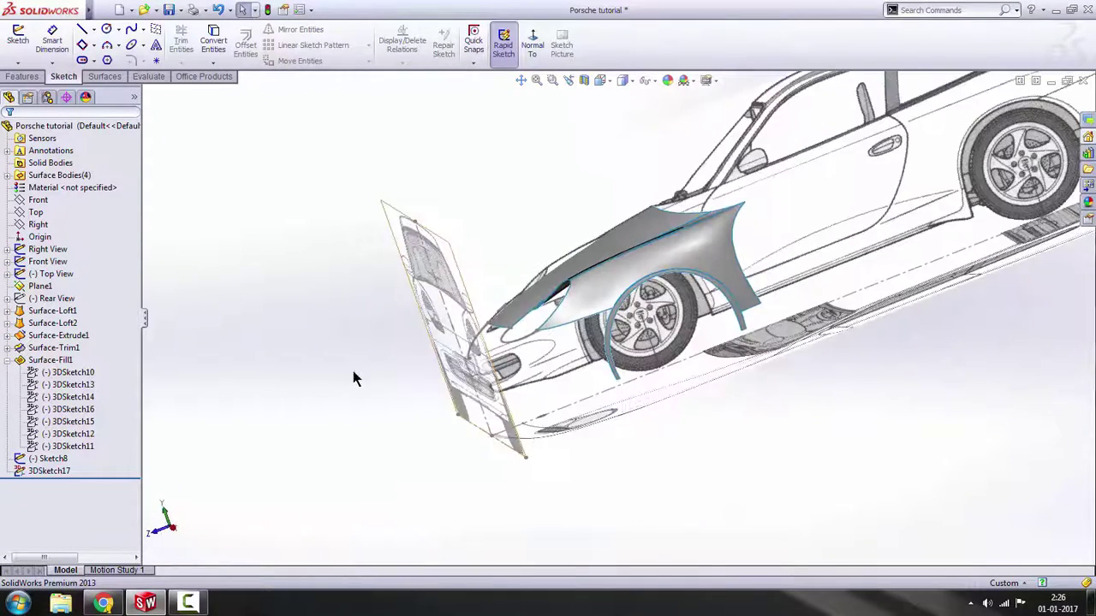
{"action": "left_click", "coordinate": [18, 63]}
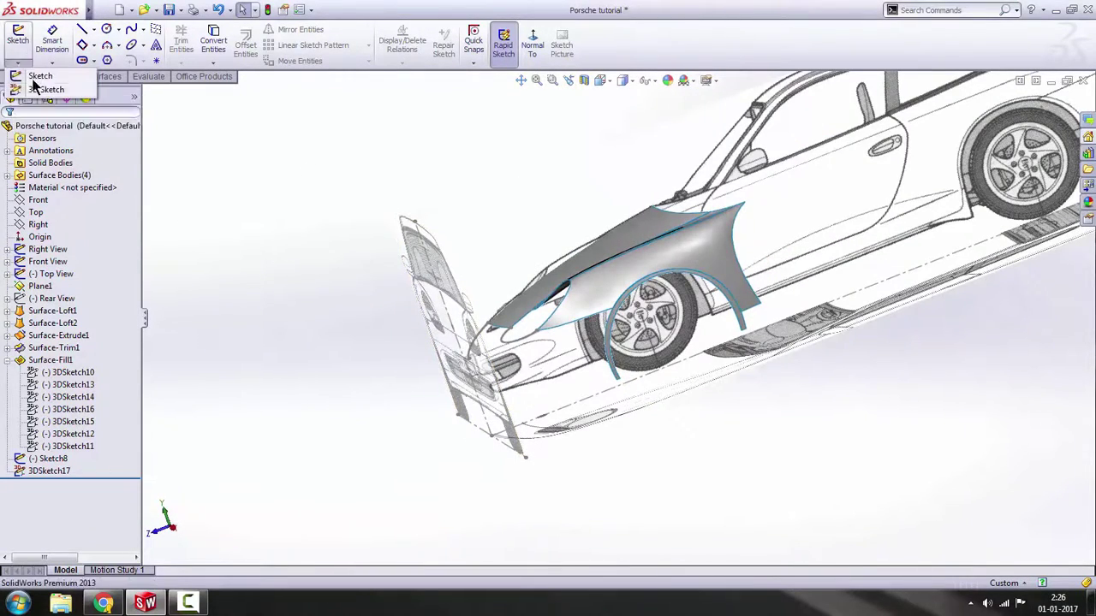
{"action": "left_click", "coordinate": [34, 86]}
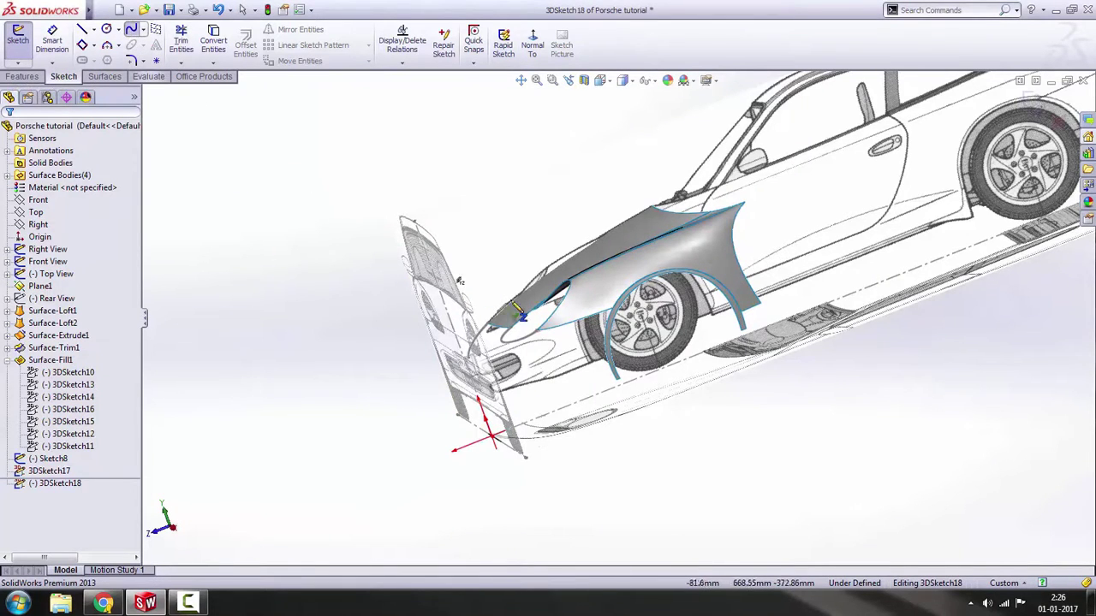
{"action": "scroll", "coordinate": [515, 309], "scroll_direction": "down", "scroll_amount": 5}
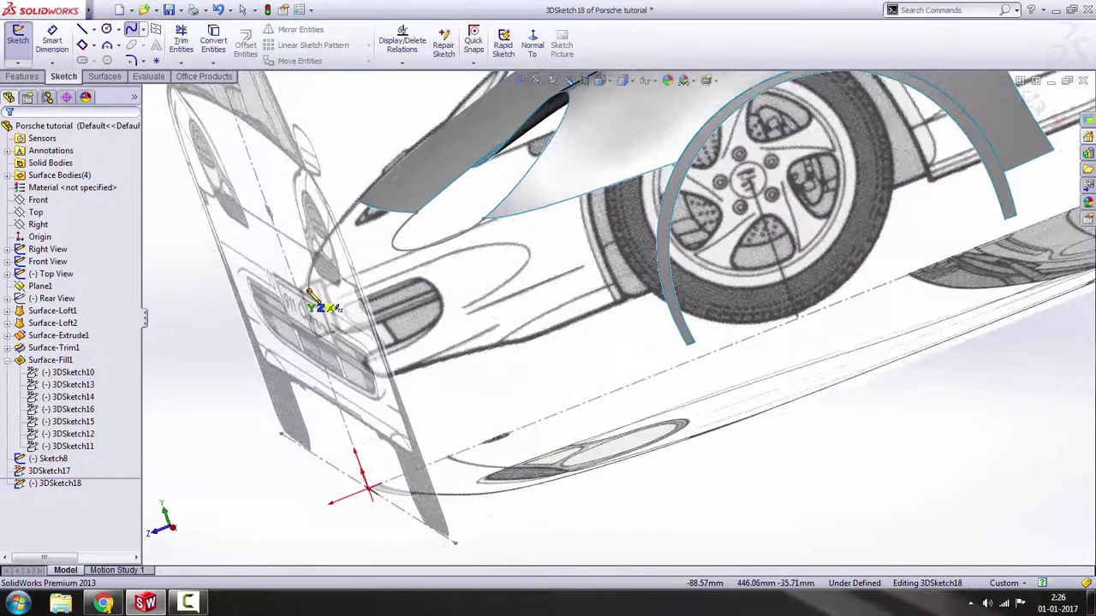
{"action": "left_click", "coordinate": [310, 293]}
{"action": "left_click", "coordinate": [659, 271]}
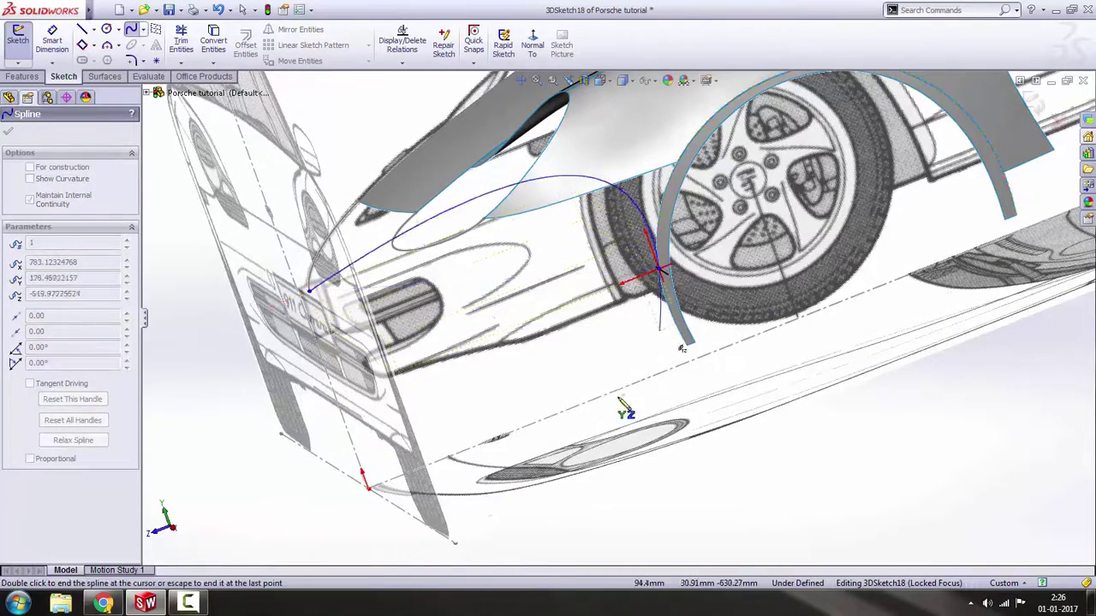
{"action": "key", "text": "Escape"}
In the right side view, move the spline's rear endpoint up the wheel-arch edge to about Y 458 mm, level with the blueprint's bumper line.
{"action": "scroll", "coordinate": [693, 390], "scroll_direction": "up", "scroll_amount": 3}
{"action": "key", "text": "space"}
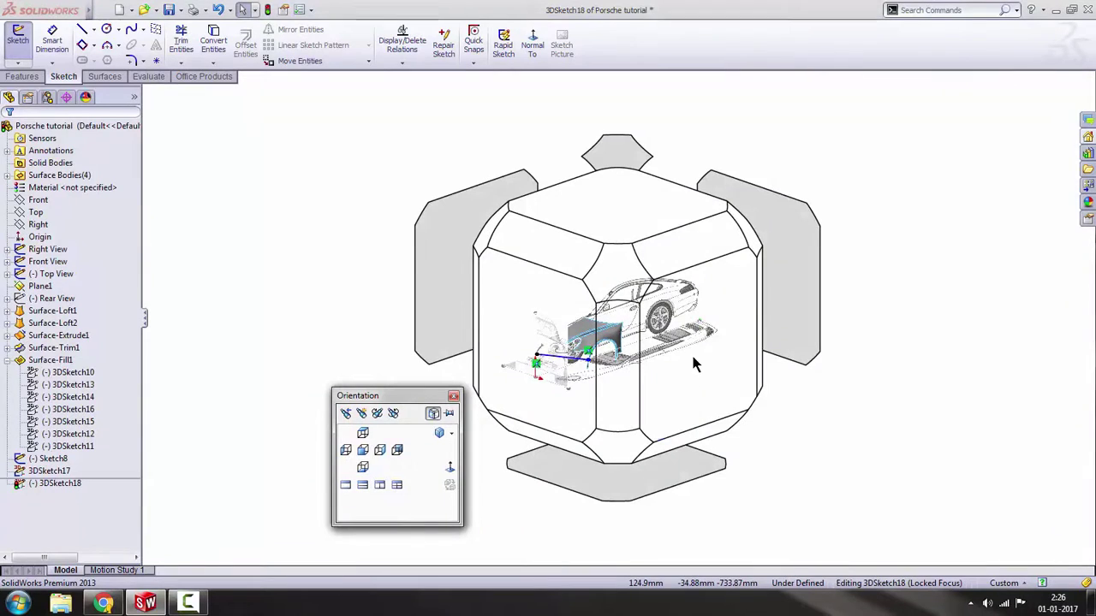
{"action": "left_click", "coordinate": [693, 364]}
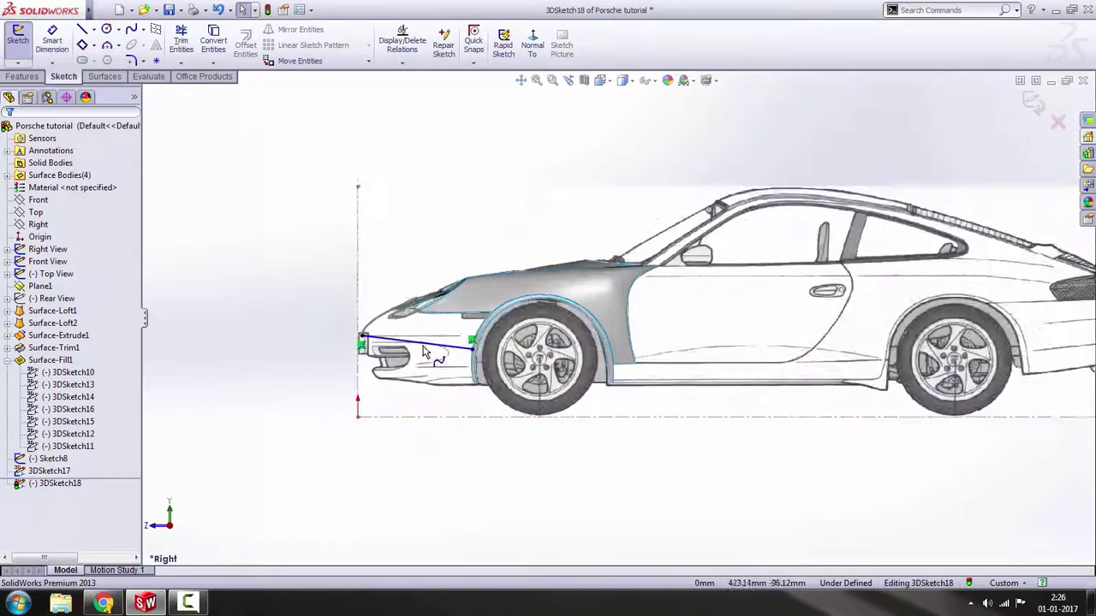
{"action": "scroll", "coordinate": [445, 346], "scroll_direction": "down", "scroll_amount": 5}
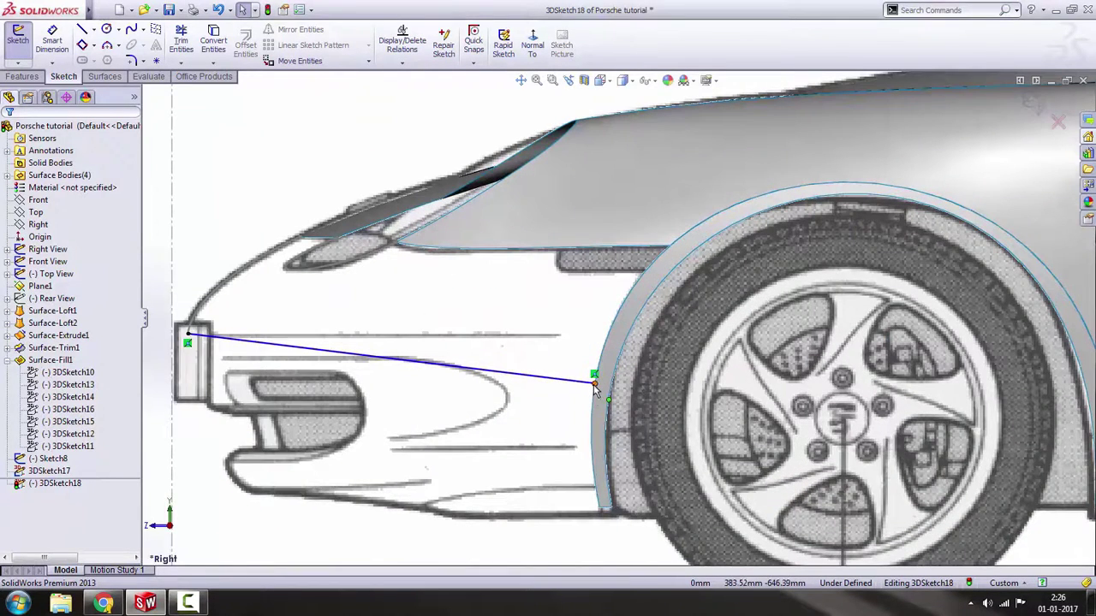
{"action": "left_click_drag", "start_coordinate": [594, 382], "coordinate": [609, 336]}
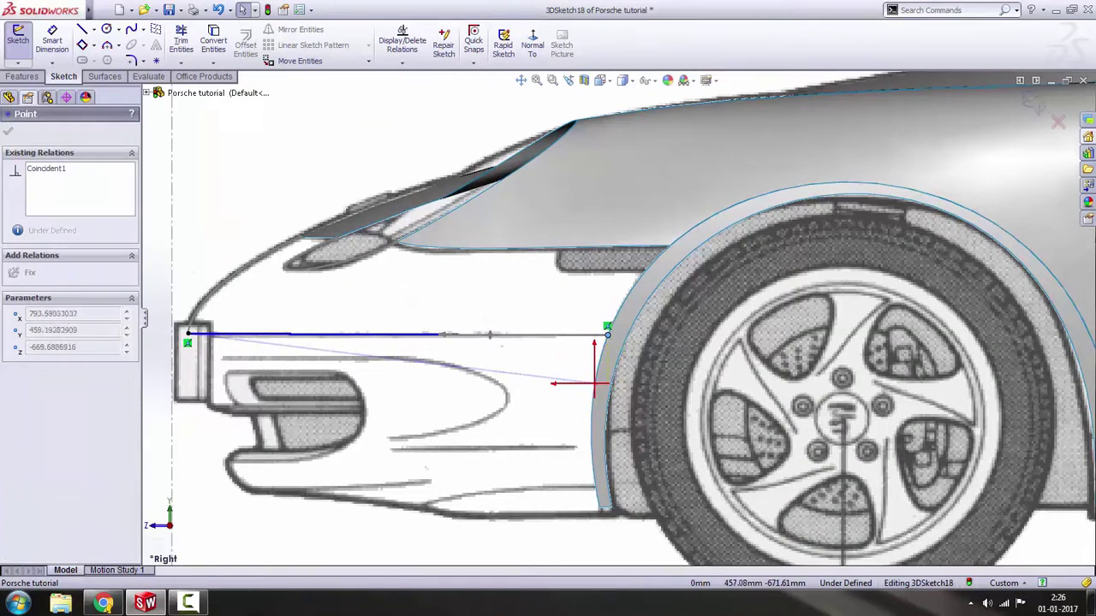
{"action": "scroll", "coordinate": [276, 378], "scroll_direction": "up", "scroll_amount": 2}
{"action": "left_click", "coordinate": [281, 371]}
{"action": "scroll", "coordinate": [337, 370], "scroll_direction": "up", "scroll_amount": 3}
In the top view, bow the bumper spline outward with its nose and wheel-arch tangent handles to follow the blueprint's front contour.
{"action": "key", "text": "space"}
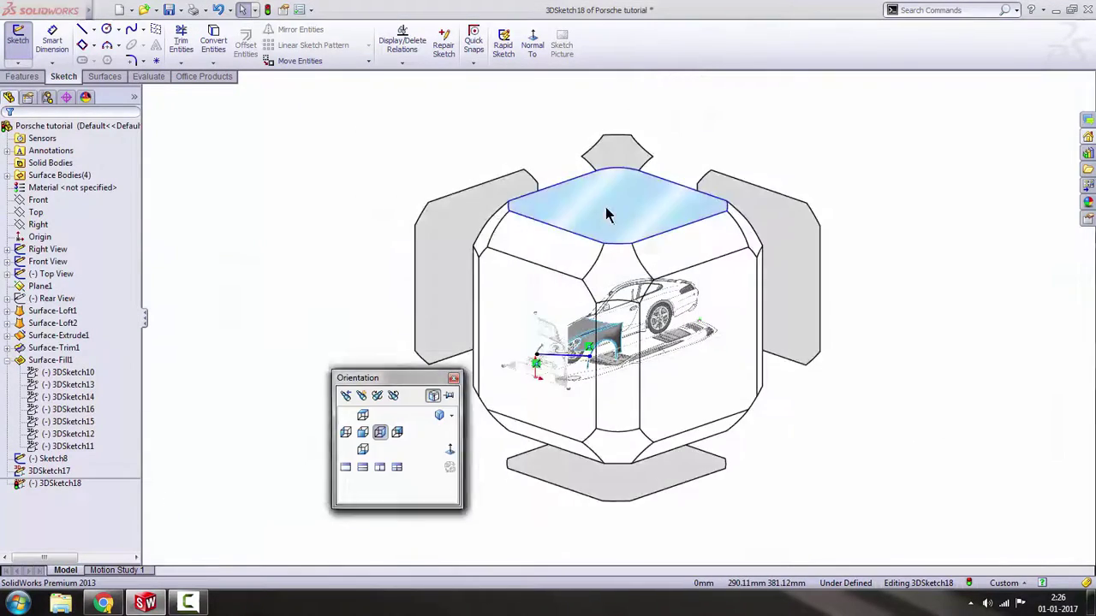
{"action": "left_click", "coordinate": [607, 208]}
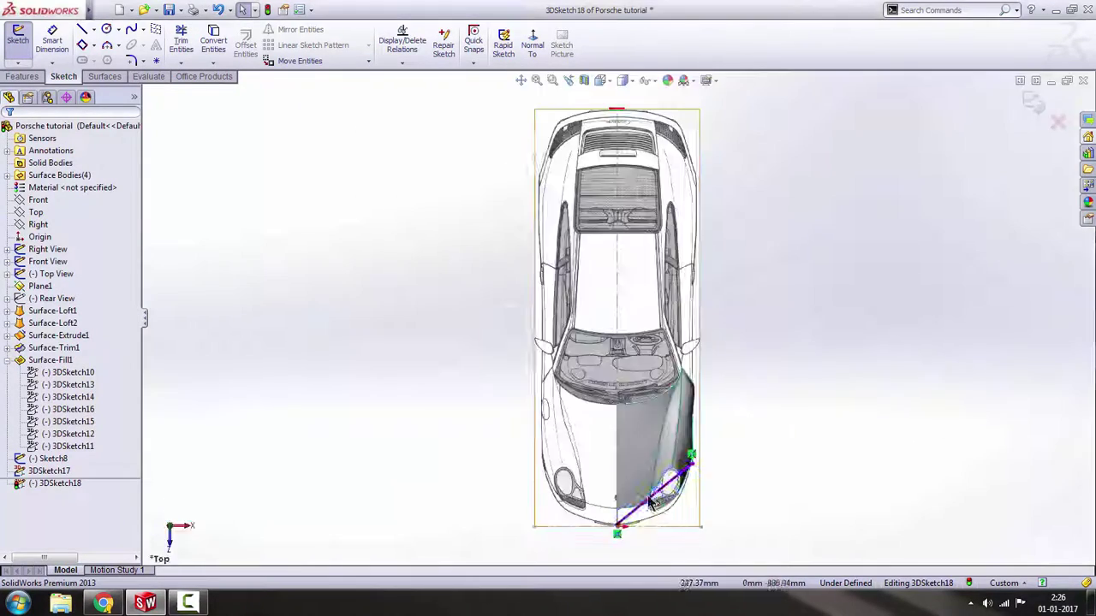
{"action": "scroll", "coordinate": [652, 504], "scroll_direction": "down", "scroll_amount": 5}
{"action": "left_click", "coordinate": [588, 439]}
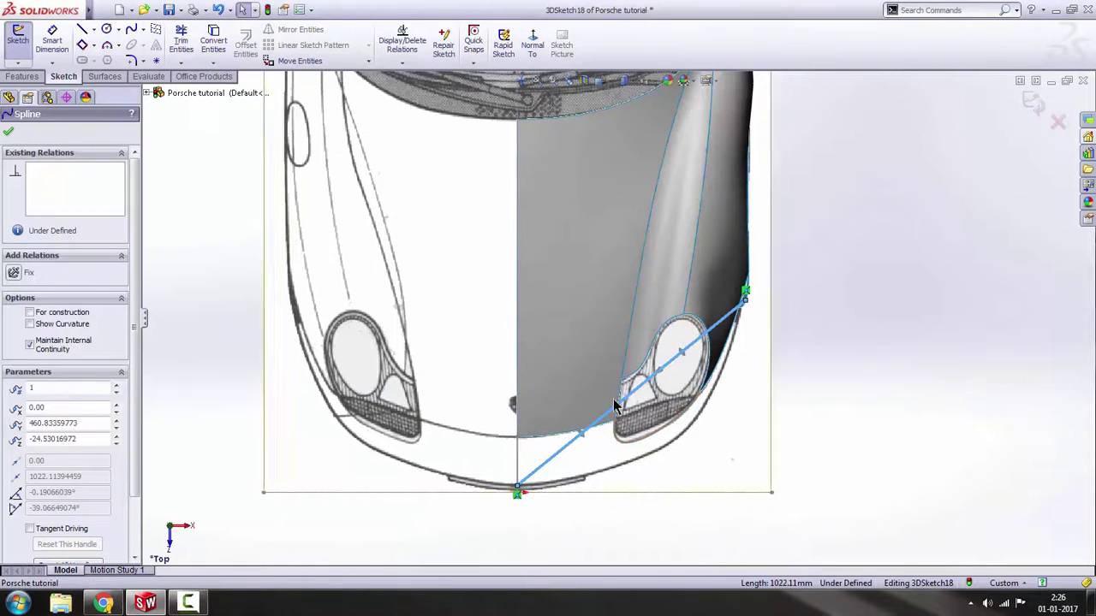
{"action": "left_click_drag", "start_coordinate": [613, 419], "coordinate": [672, 486]}
{"action": "scroll", "coordinate": [719, 402], "scroll_direction": "down", "scroll_amount": 5}
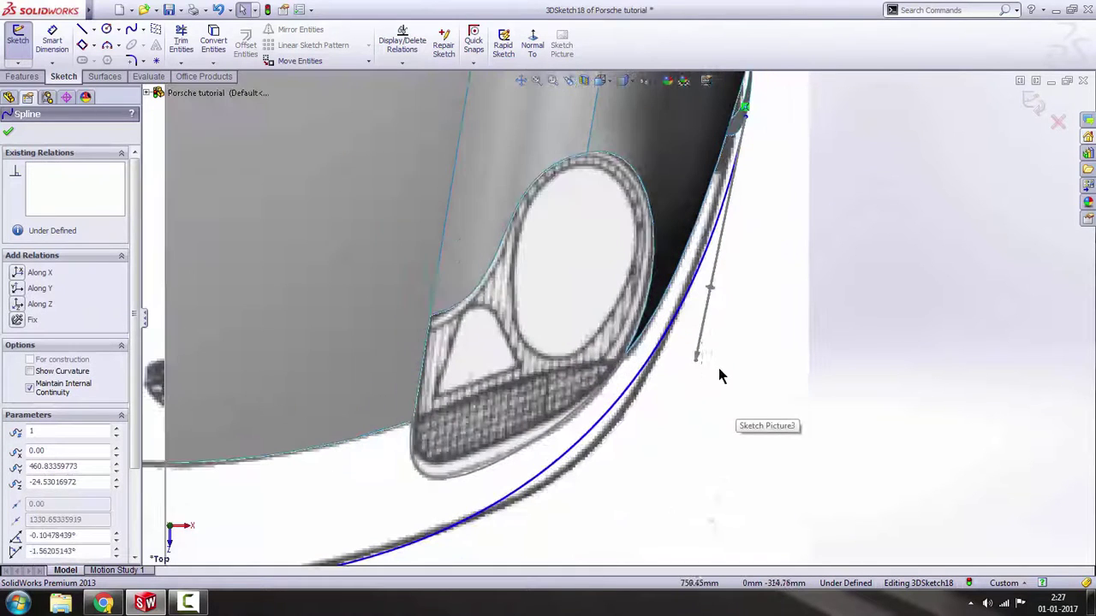
{"action": "left_click_drag", "start_coordinate": [696, 366], "coordinate": [660, 435]}
Fine-tune the bumper spline's nose and wheel-arch tangent handles to the blueprint's front contour in the top view, and exit the 3D sketch.
{"action": "scroll", "coordinate": [659, 436], "scroll_direction": "up", "scroll_amount": 3}
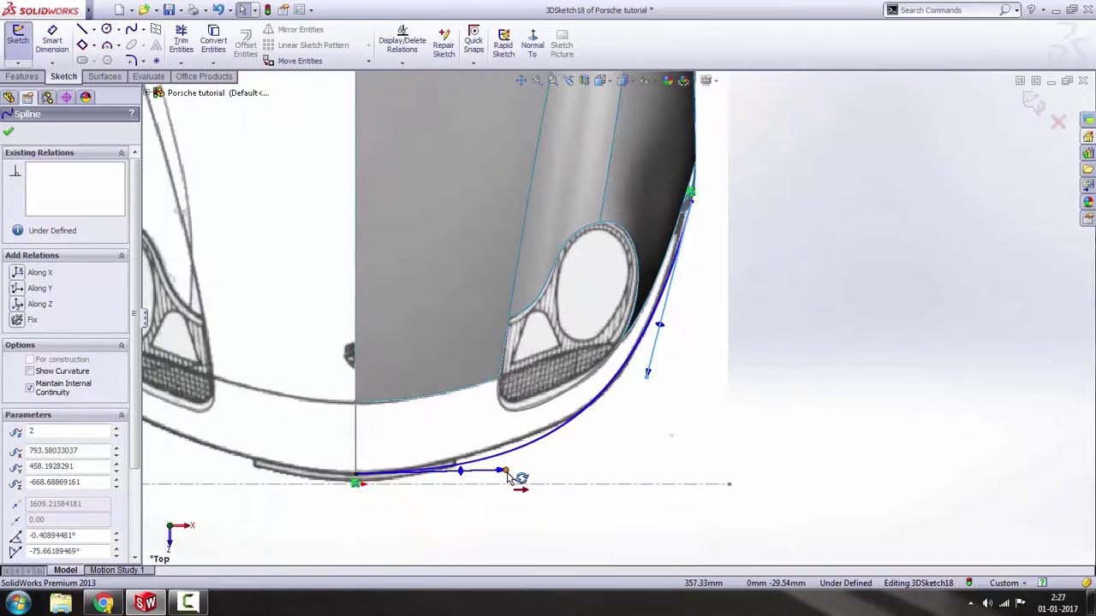
{"action": "left_click_drag", "start_coordinate": [507, 472], "coordinate": [498, 464]}
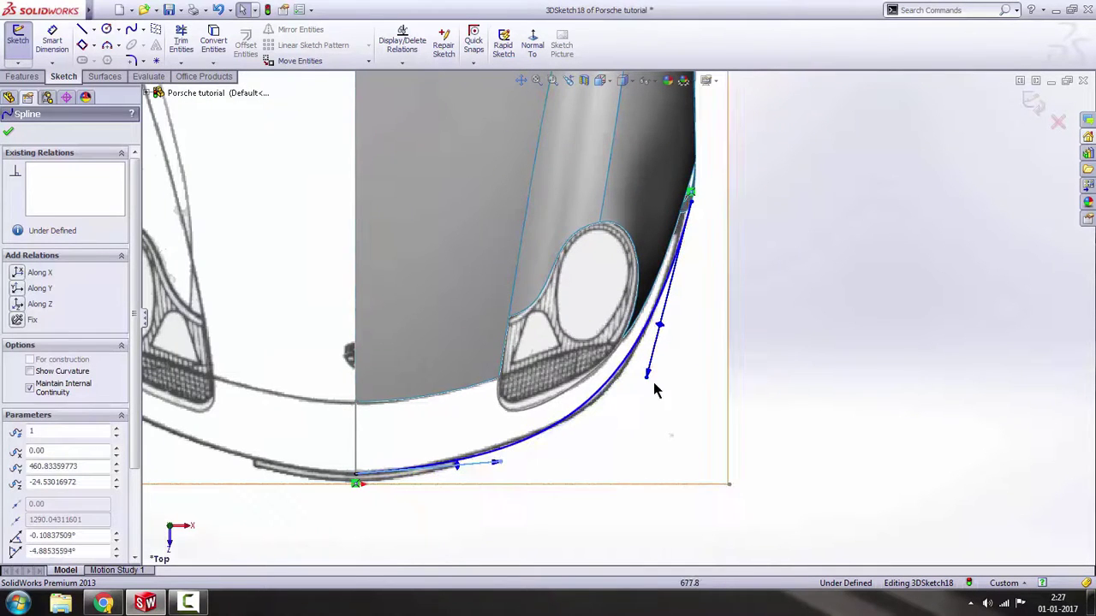
{"action": "mouse_move", "coordinate": [648, 376]}
{"action": "left_mouse_down"}
{"action": "mouse_move", "coordinate": [660, 385]}
{"action": "mouse_move", "coordinate": [652, 379]}
{"action": "left_mouse_up"}
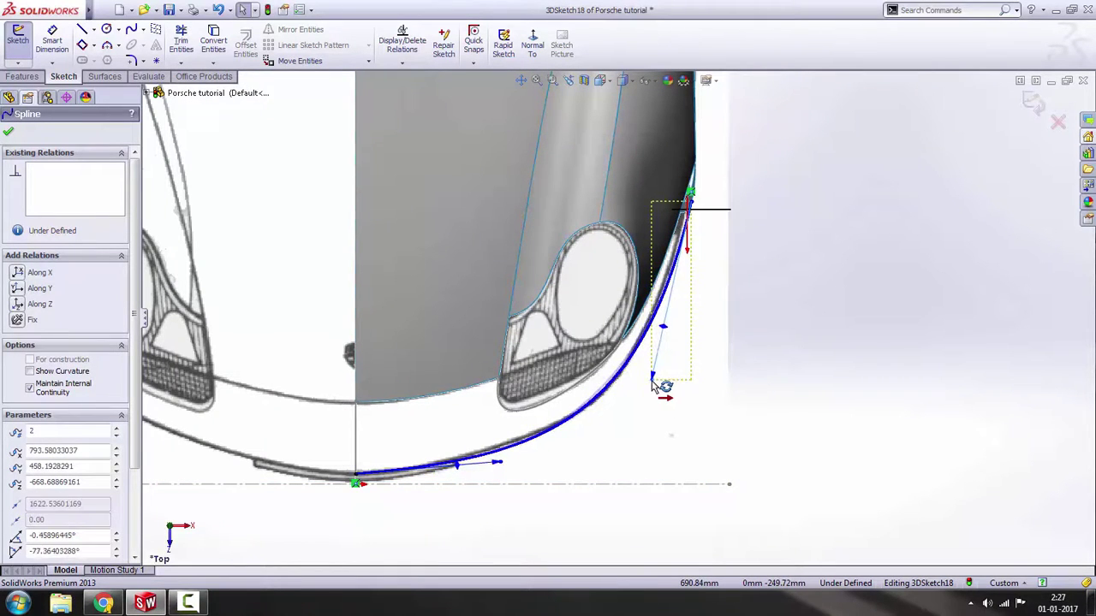
{"action": "left_click_drag", "start_coordinate": [502, 462], "coordinate": [503, 467]}
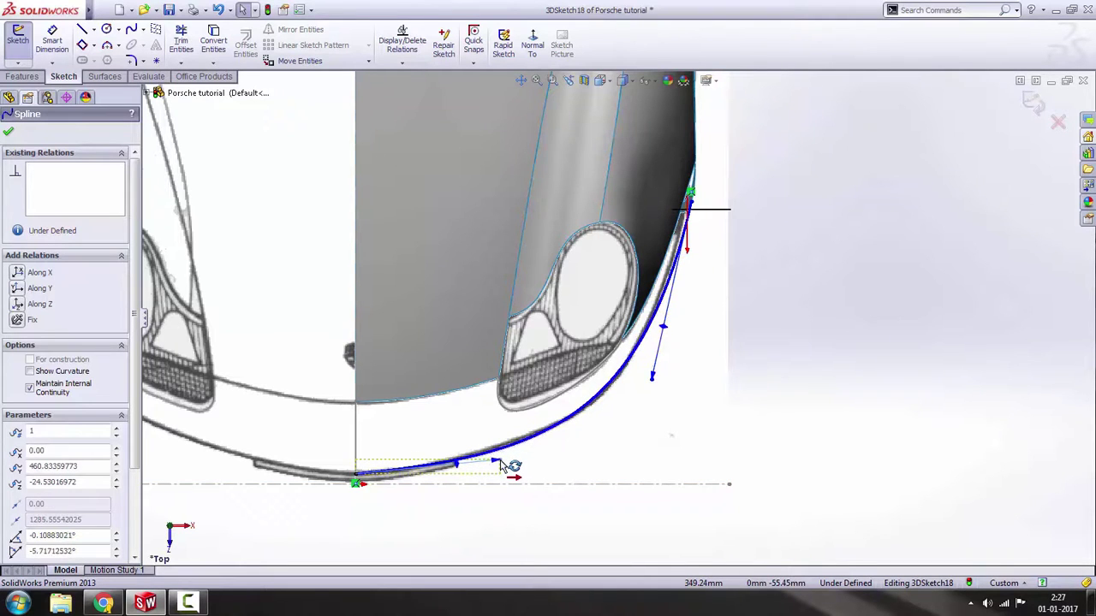
{"action": "left_click", "coordinate": [652, 383]}
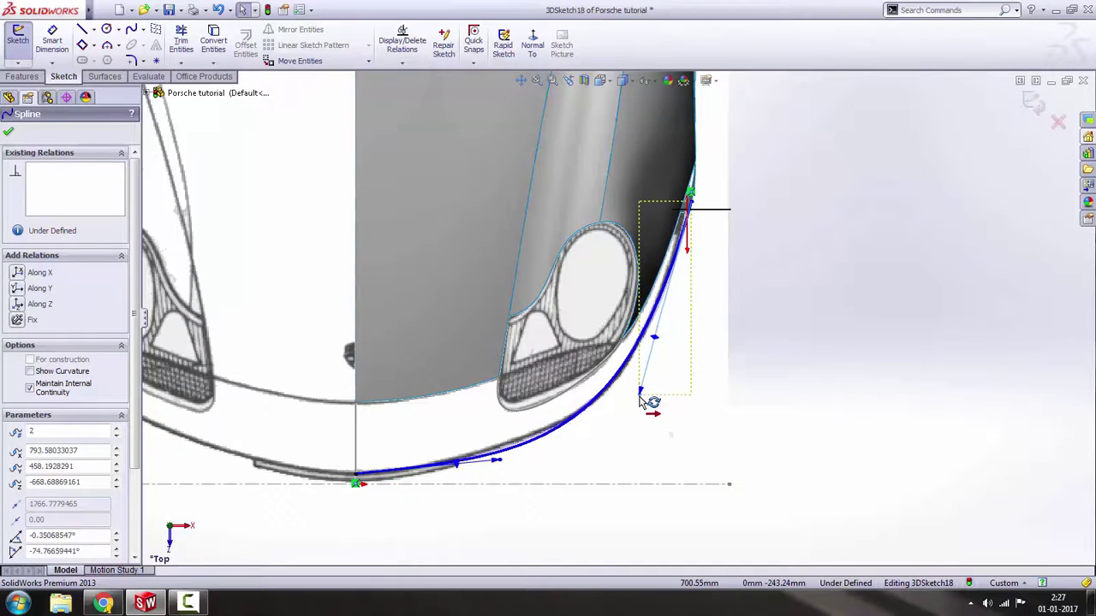
{"action": "left_click", "coordinate": [485, 458]}
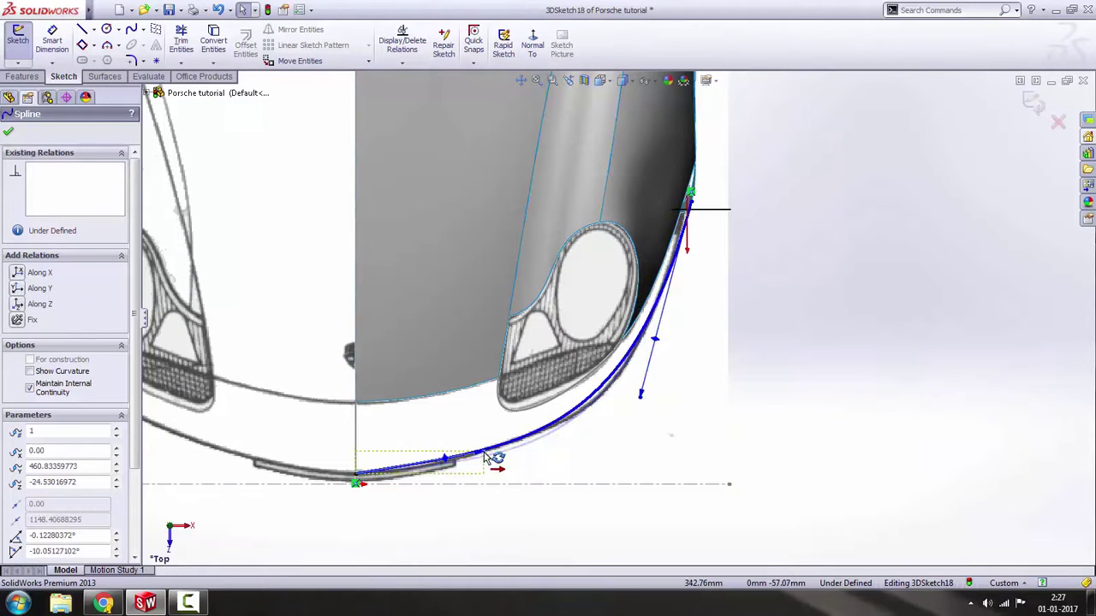
{"action": "left_click_drag", "start_coordinate": [481, 460], "coordinate": [482, 460]}
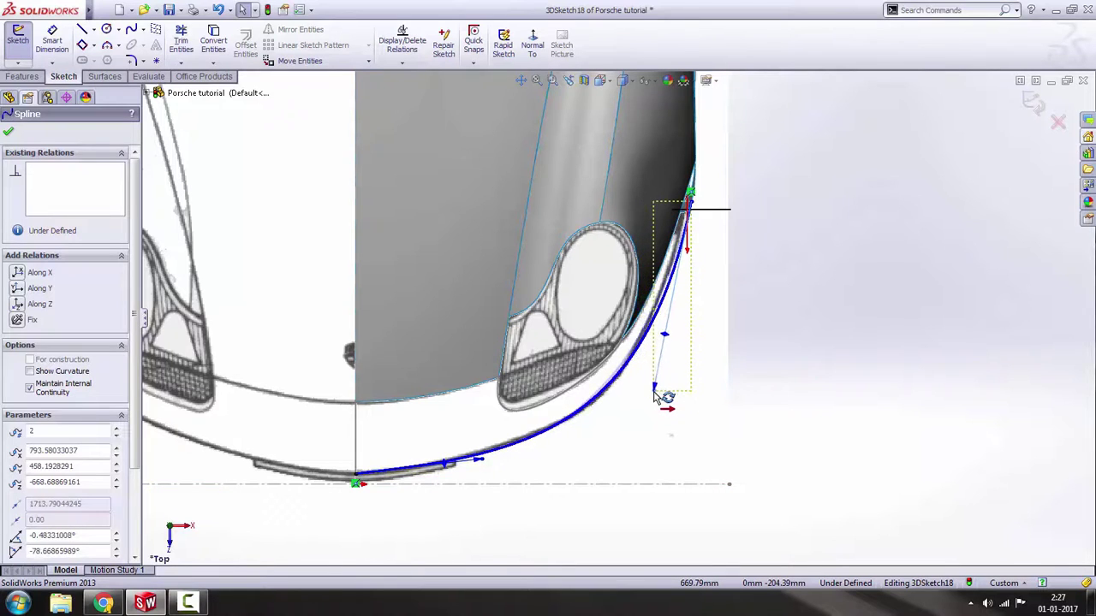
{"action": "left_click_drag", "start_coordinate": [648, 393], "coordinate": [649, 394]}
{"action": "scroll", "coordinate": [780, 368], "scroll_direction": "up", "scroll_amount": 3}
{"action": "left_click", "coordinate": [802, 327]}
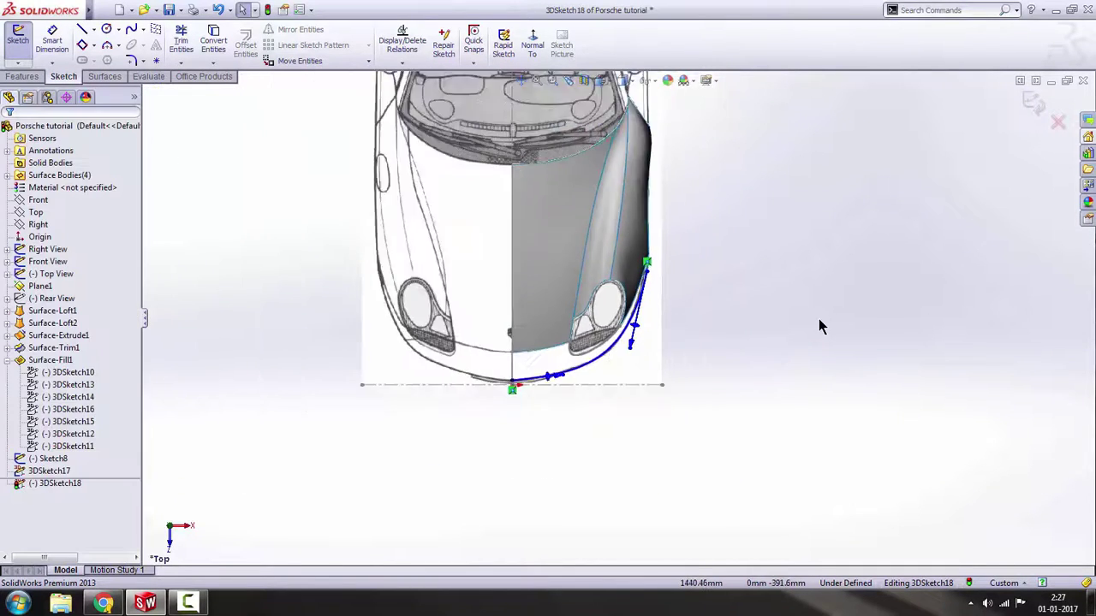
{"action": "scroll", "coordinate": [819, 325], "scroll_direction": "up", "scroll_amount": 2}
{"action": "left_click", "coordinate": [1033, 101]}
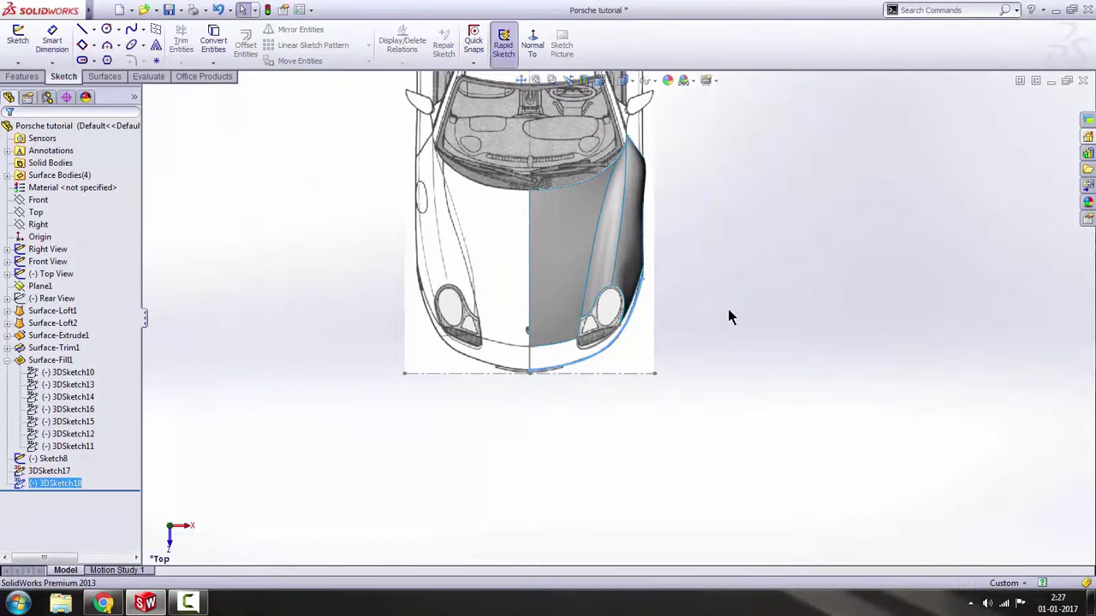
Knit the fender fill surface and the trimmed wheel-arch surface together, without merging entities.
{"action": "scroll", "coordinate": [729, 314], "scroll_direction": "up", "scroll_amount": 2}
{"action": "key", "text": "space"}
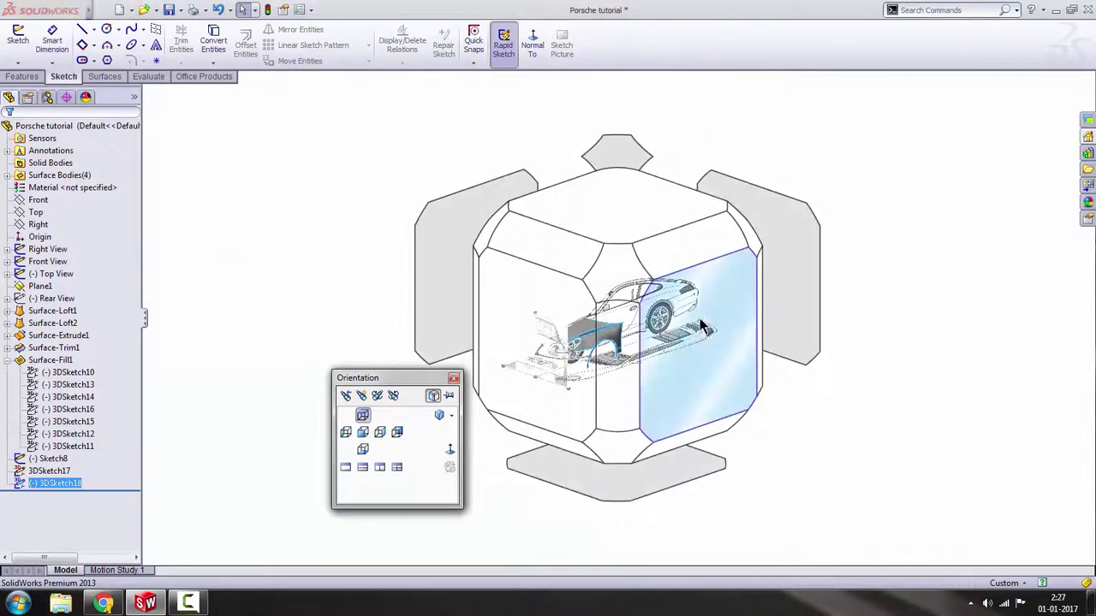
{"action": "left_click", "coordinate": [698, 317]}
{"action": "scroll", "coordinate": [611, 319], "scroll_direction": "up", "scroll_amount": 2}
{"action": "left_click", "coordinate": [506, 435]}
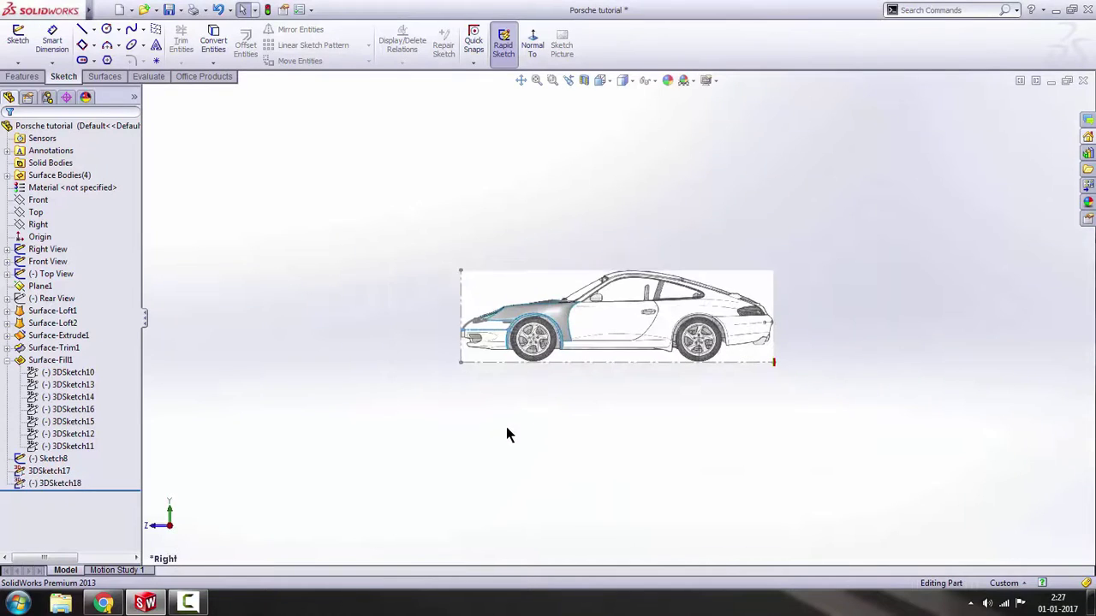
{"action": "middle_click_drag", "start_coordinate": [517, 356], "coordinate": [588, 391]}
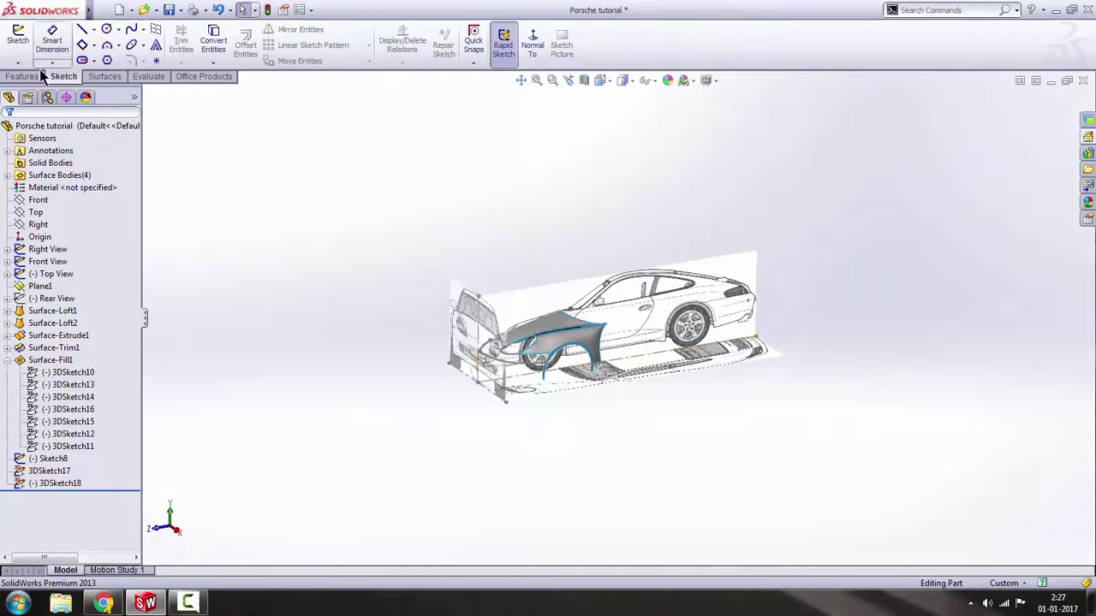
{"action": "scroll", "coordinate": [534, 363], "scroll_direction": "down", "scroll_amount": 2}
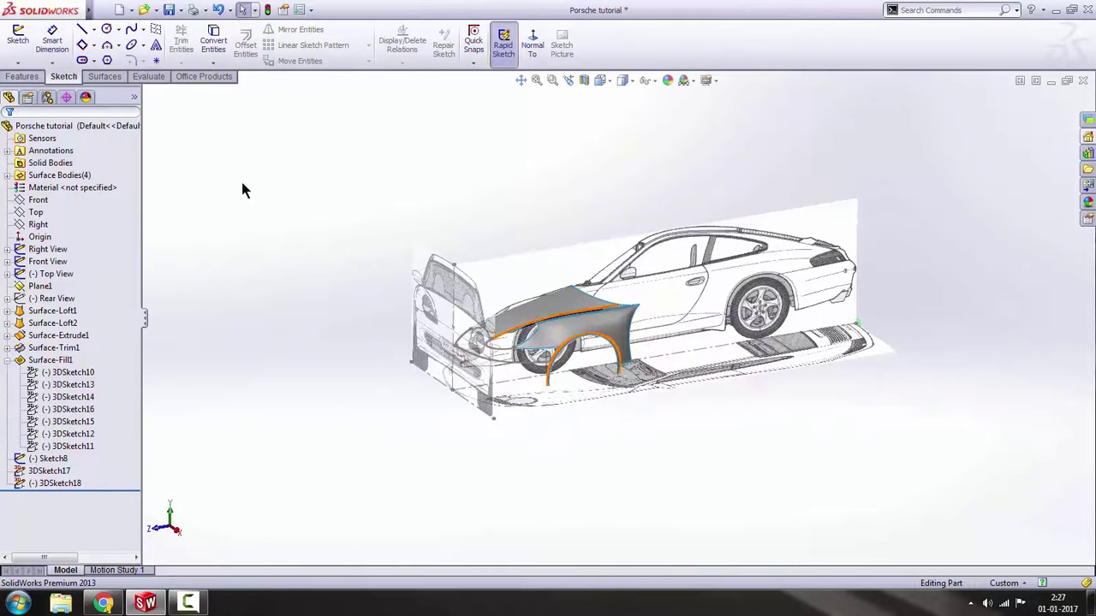
{"action": "left_click", "coordinate": [101, 76]}
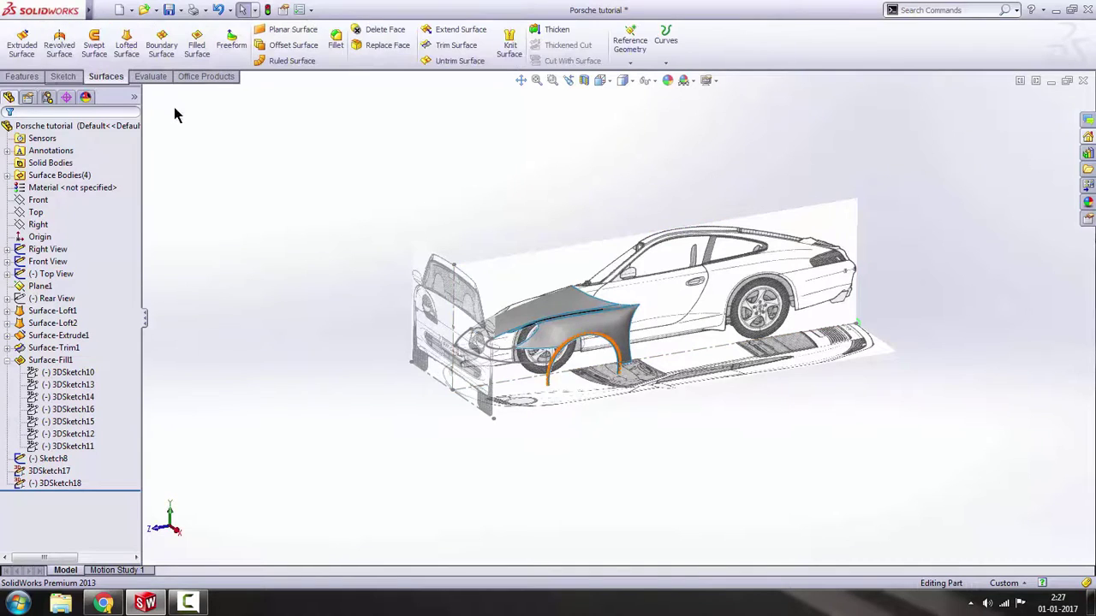
{"action": "left_click", "coordinate": [509, 49]}
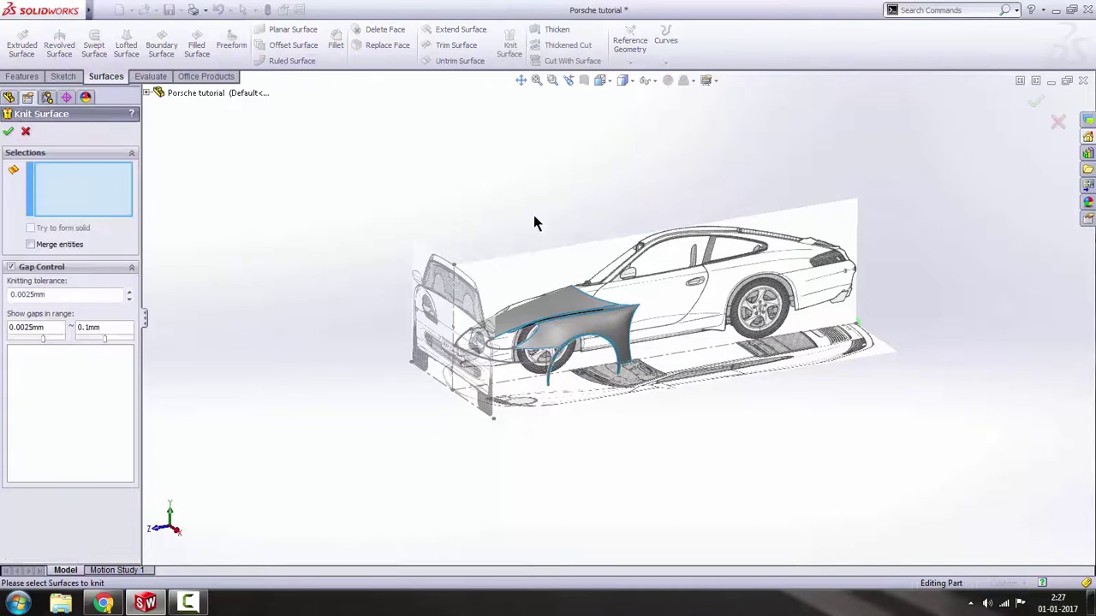
{"action": "scroll", "coordinate": [574, 367], "scroll_direction": "up", "scroll_amount": 5}
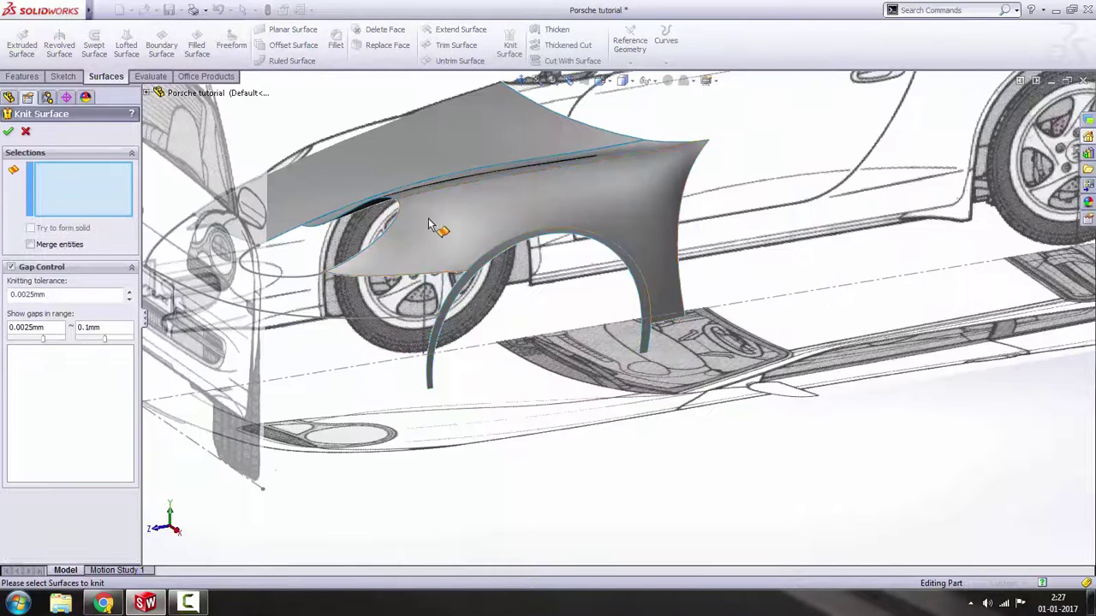
{"action": "left_click", "coordinate": [430, 224]}
{"action": "scroll", "coordinate": [475, 285], "scroll_direction": "up", "scroll_amount": 5}
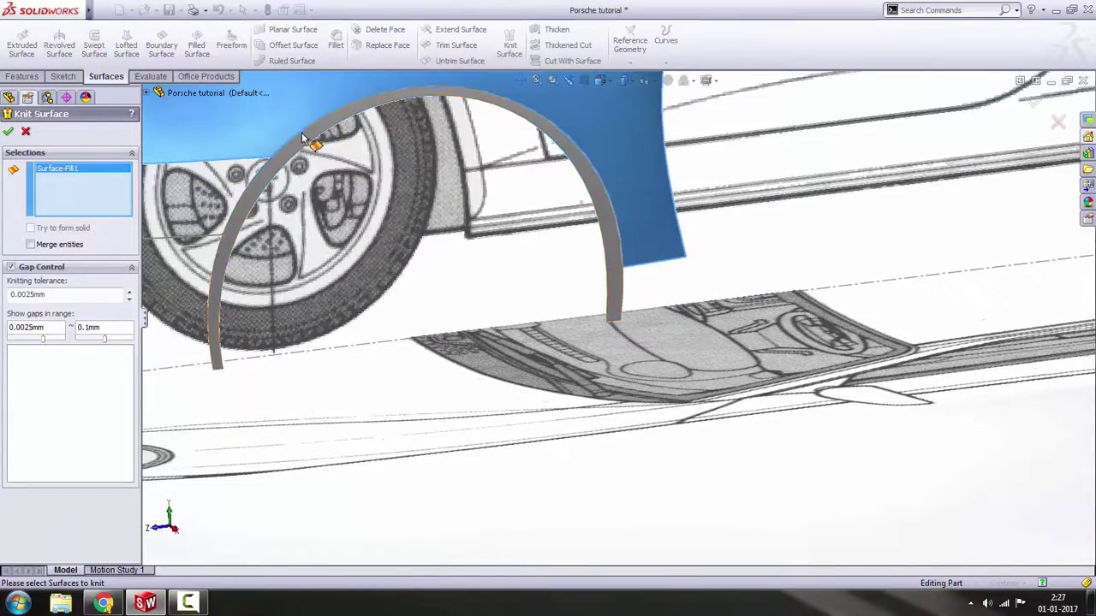
{"action": "left_click", "coordinate": [302, 137]}
{"action": "scroll", "coordinate": [289, 221], "scroll_direction": "down", "scroll_amount": 2}
{"action": "left_click", "coordinate": [8, 131]}
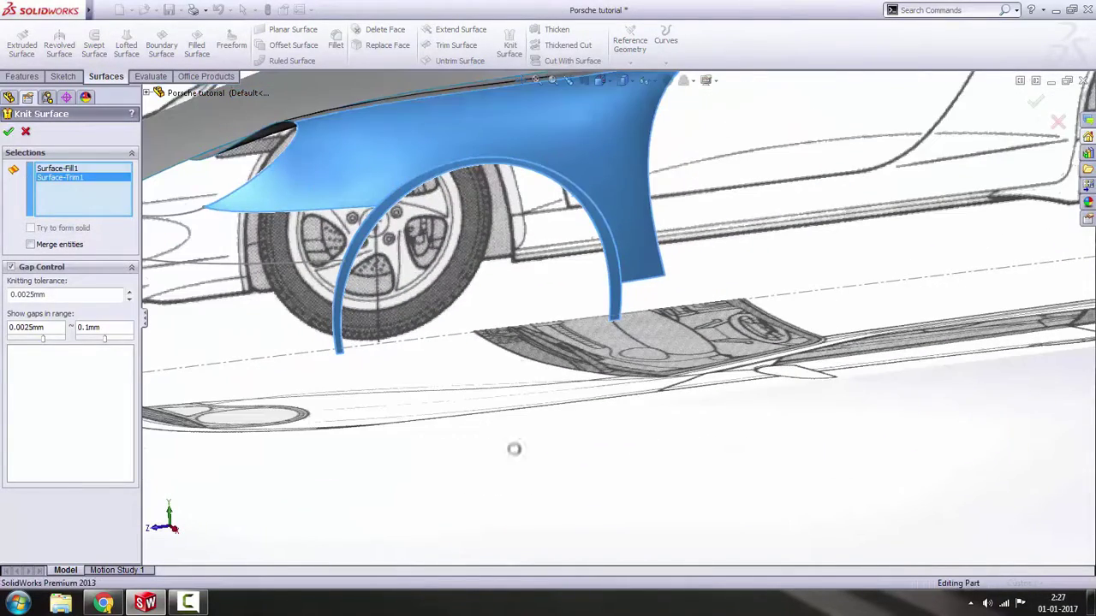
Start a new 3D sketch and convert the fender's lower front edge, the wheel arch's outer edge and the bumper spline into it.
{"action": "scroll", "coordinate": [531, 465], "scroll_direction": "down", "scroll_amount": 3}
{"action": "scroll", "coordinate": [483, 296], "scroll_direction": "up", "scroll_amount": 2}
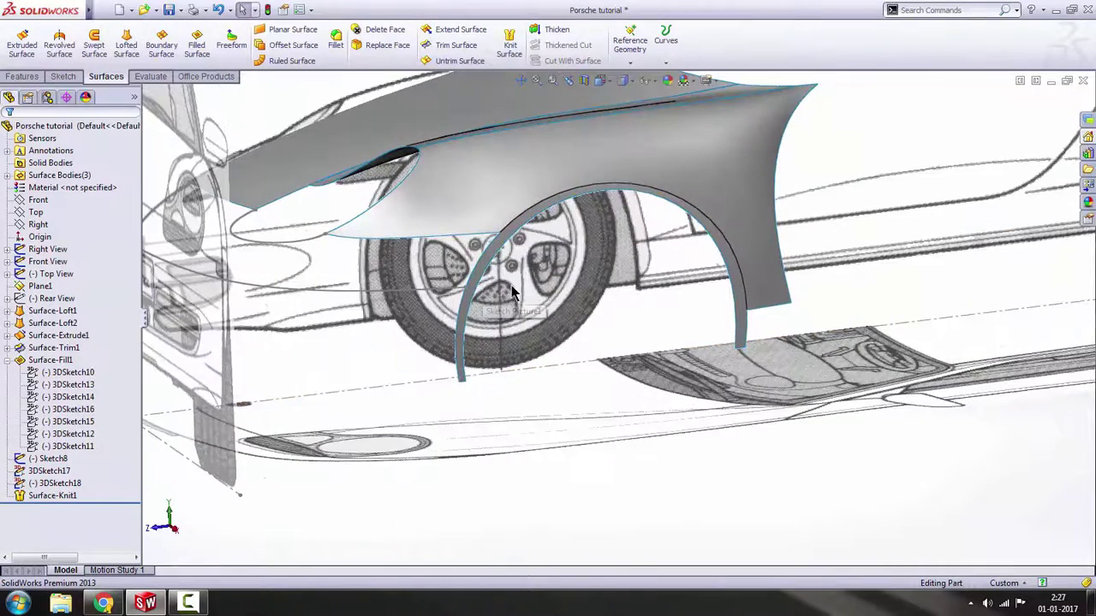
{"action": "scroll", "coordinate": [539, 308], "scroll_direction": "down", "scroll_amount": 2}
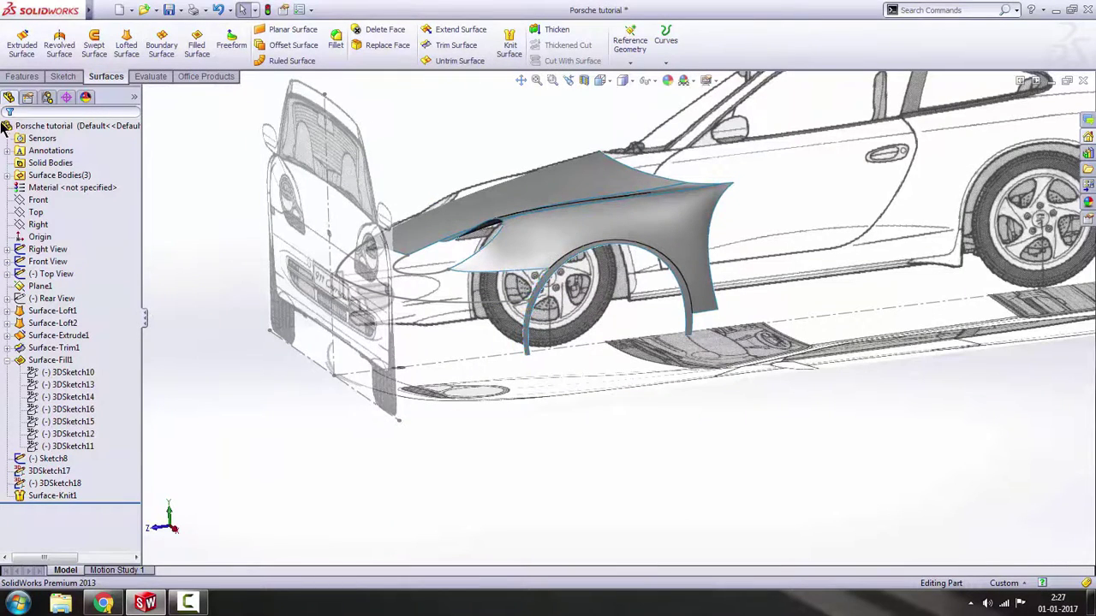
{"action": "left_click", "coordinate": [23, 77]}
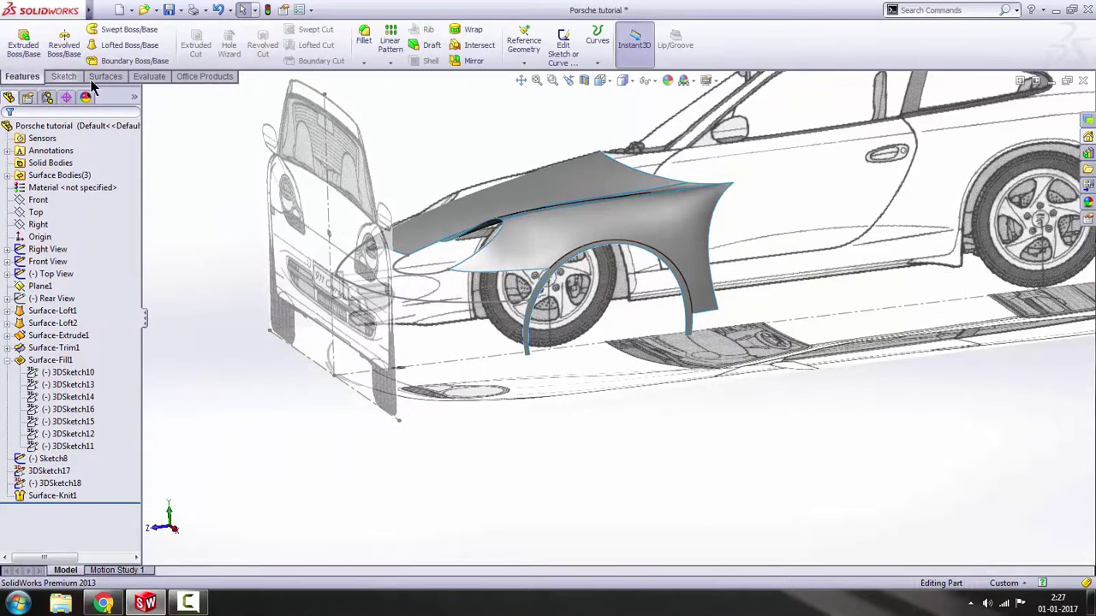
{"action": "left_click", "coordinate": [65, 77]}
{"action": "left_click", "coordinate": [17, 62]}
{"action": "left_click", "coordinate": [39, 90]}
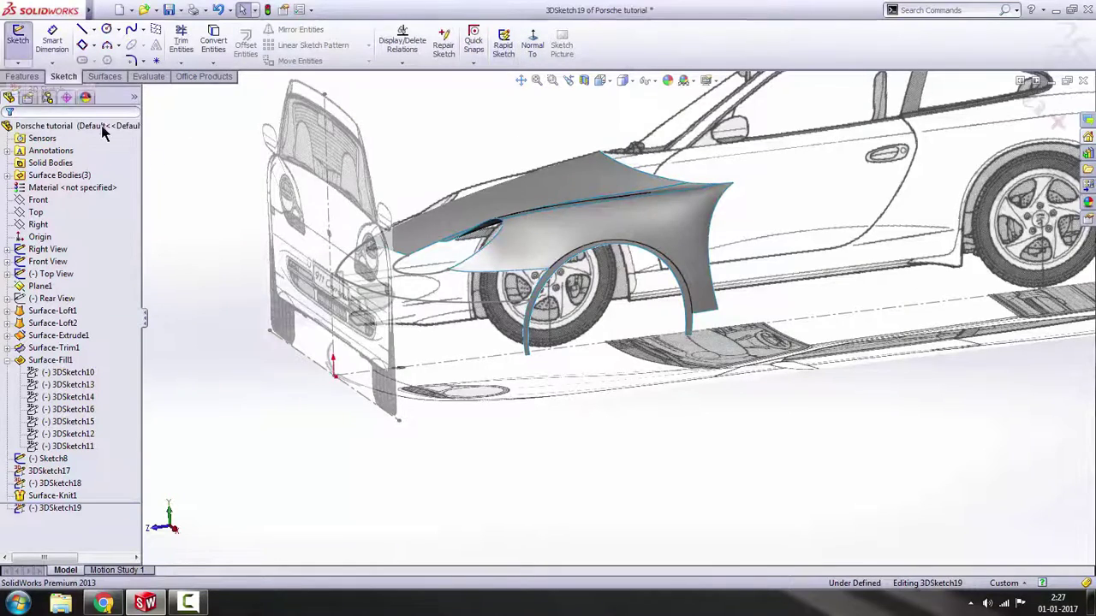
{"action": "scroll", "coordinate": [505, 301], "scroll_direction": "down", "scroll_amount": 5}
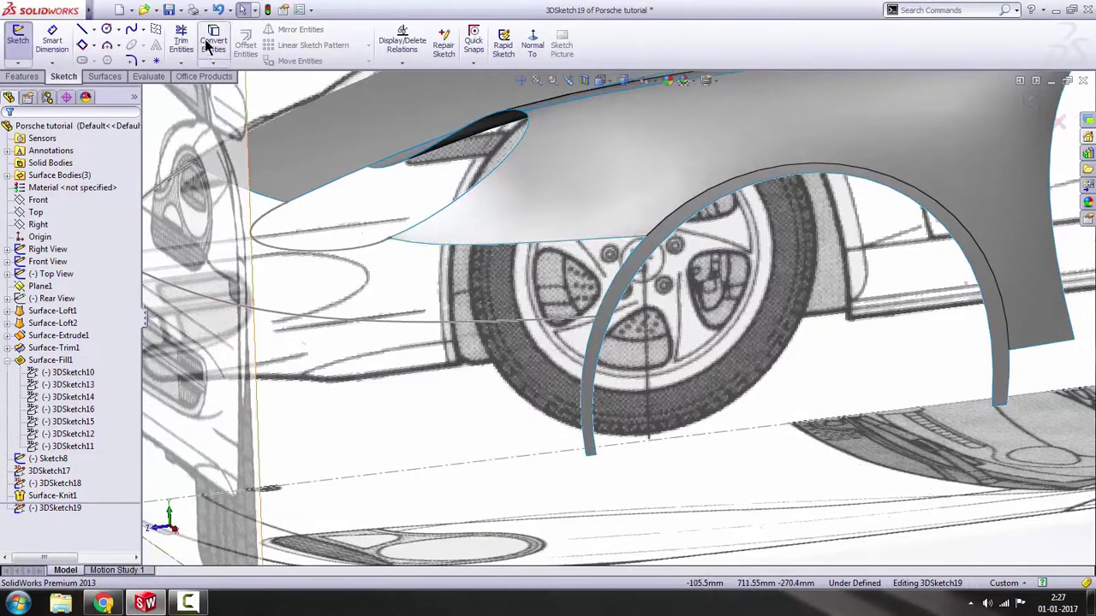
{"action": "left_click", "coordinate": [209, 44]}
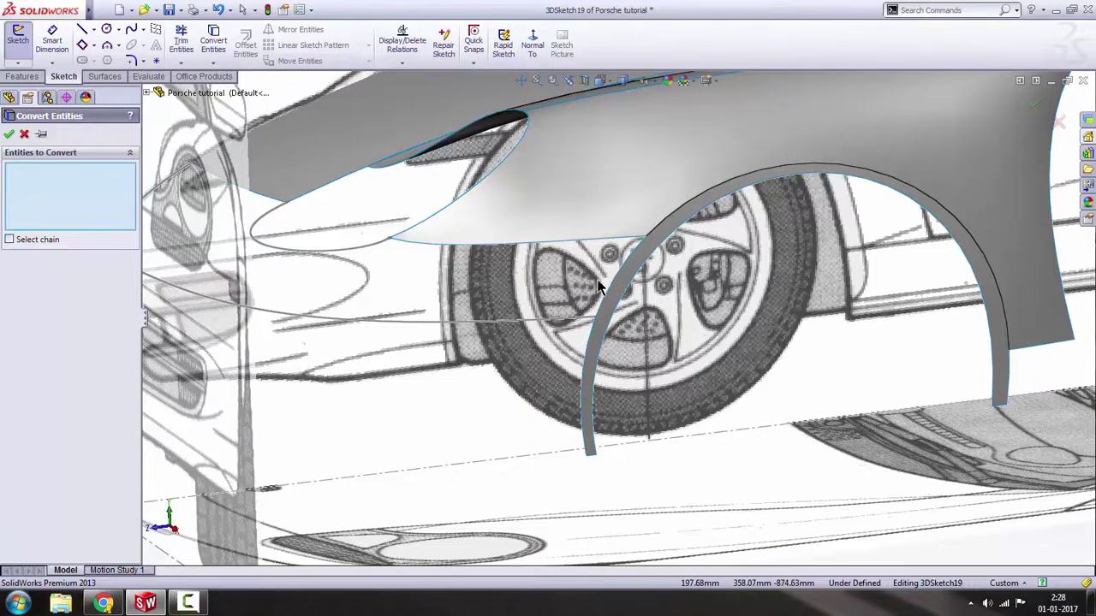
{"action": "left_click", "coordinate": [595, 244]}
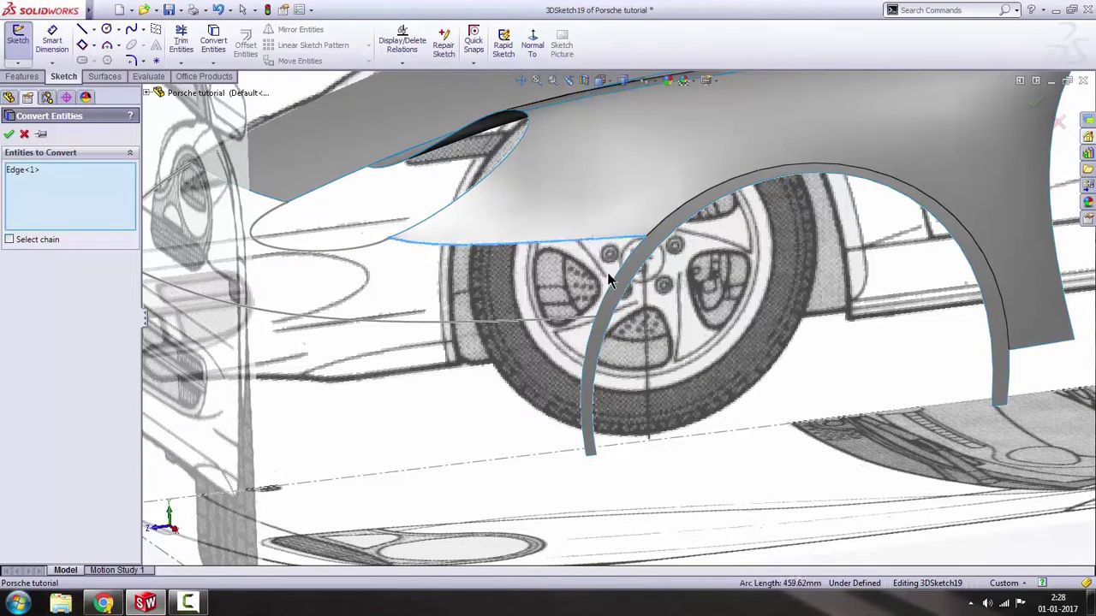
{"action": "left_click", "coordinate": [618, 278]}
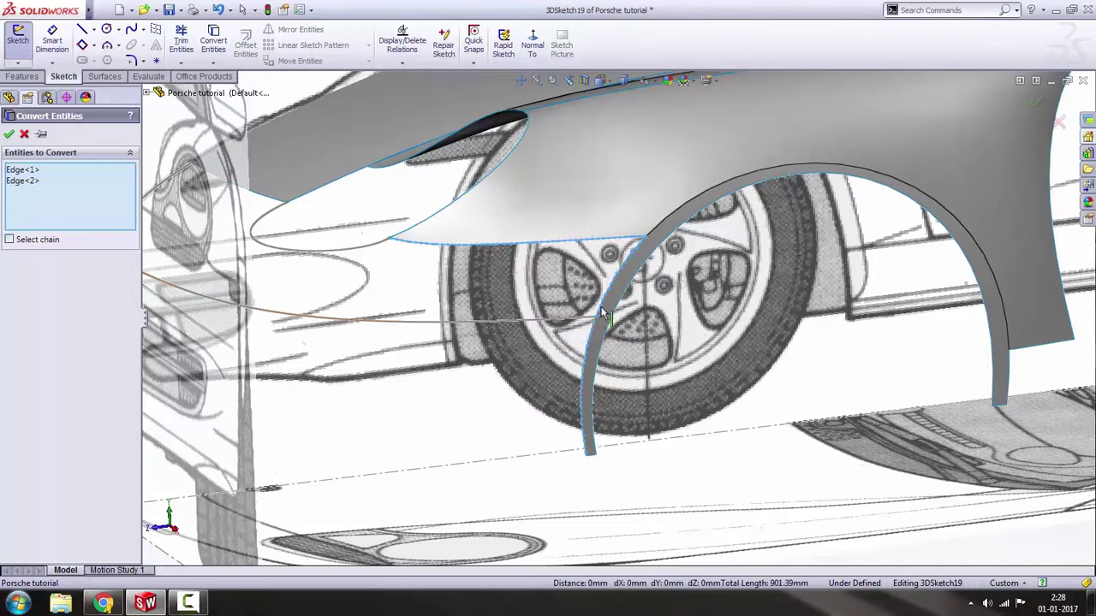
{"action": "left_click", "coordinate": [538, 323]}
{"action": "left_click", "coordinate": [10, 135]}
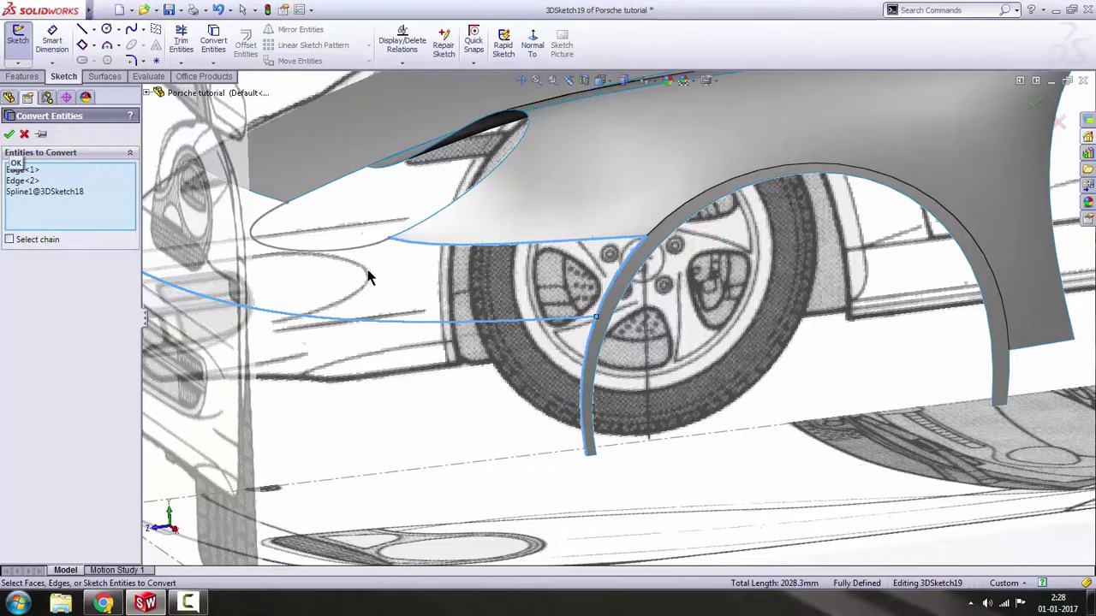
Trim the converted curves to leave only the wheel-arch segment between the fender edge and the bumper spline, and exit the sketch.
{"action": "scroll", "coordinate": [446, 281], "scroll_direction": "up", "scroll_amount": 3}
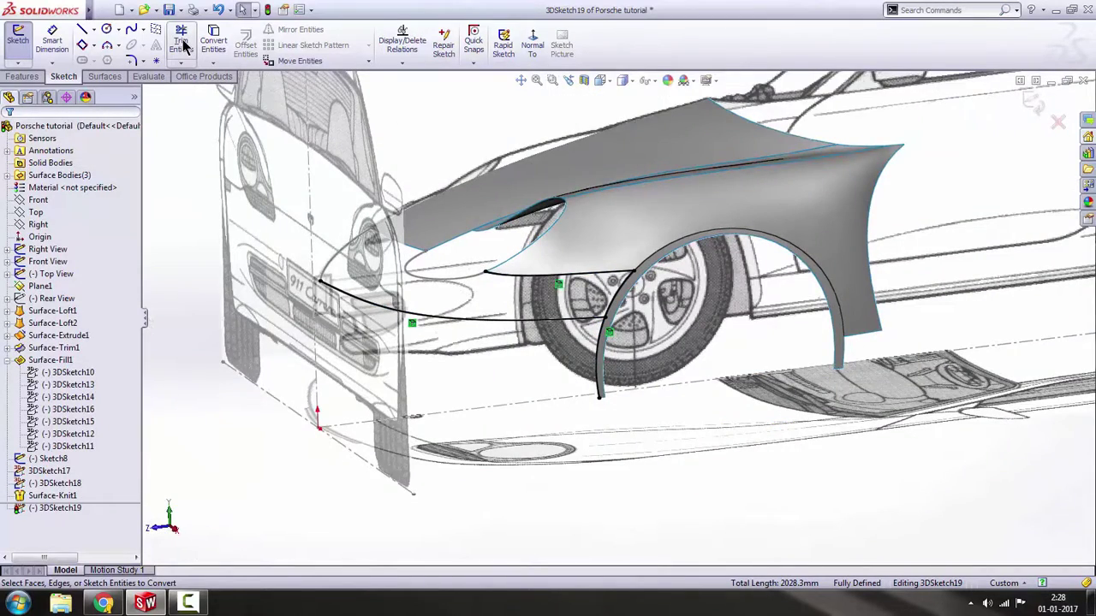
{"action": "left_click", "coordinate": [180, 41]}
{"action": "scroll", "coordinate": [679, 341], "scroll_direction": "up", "scroll_amount": 3}
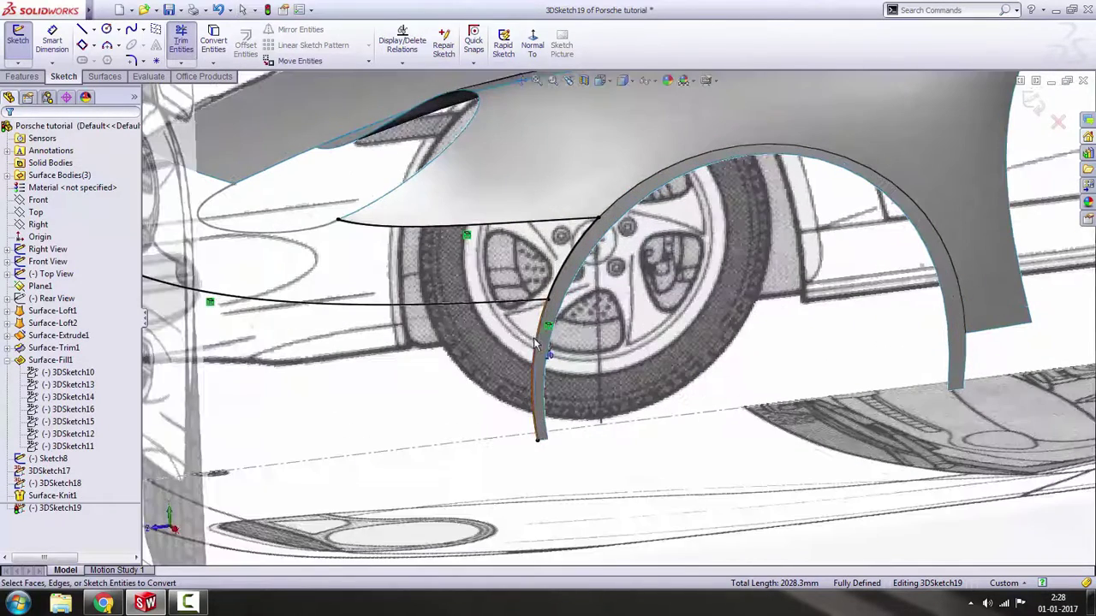
{"action": "left_click", "coordinate": [534, 342]}
{"action": "left_click", "coordinate": [496, 219]}
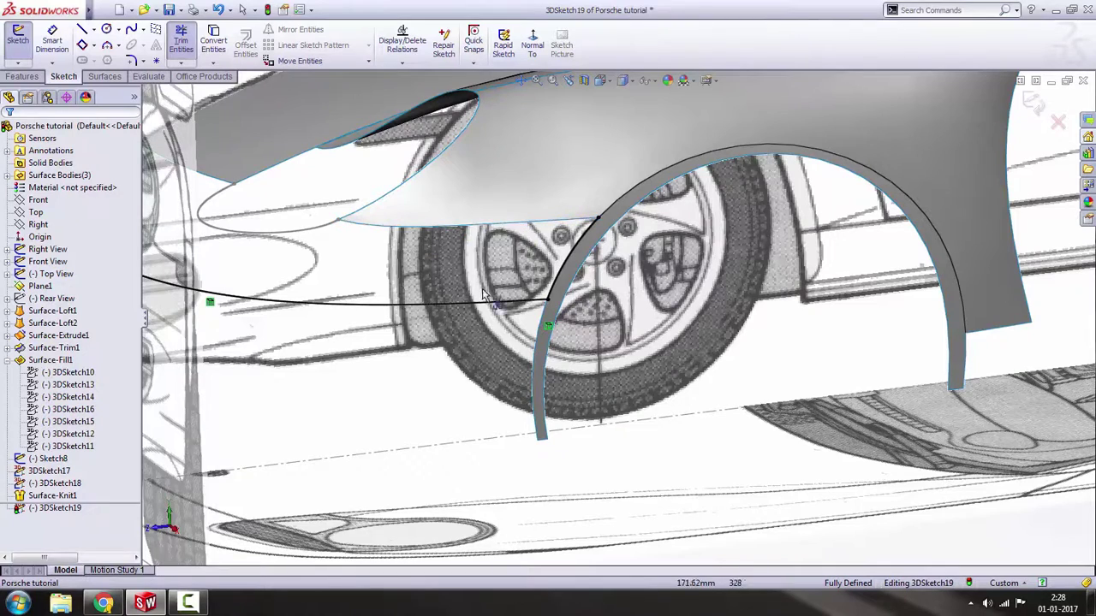
{"action": "left_click", "coordinate": [462, 310]}
{"action": "scroll", "coordinate": [467, 312], "scroll_direction": "down", "scroll_amount": 3}
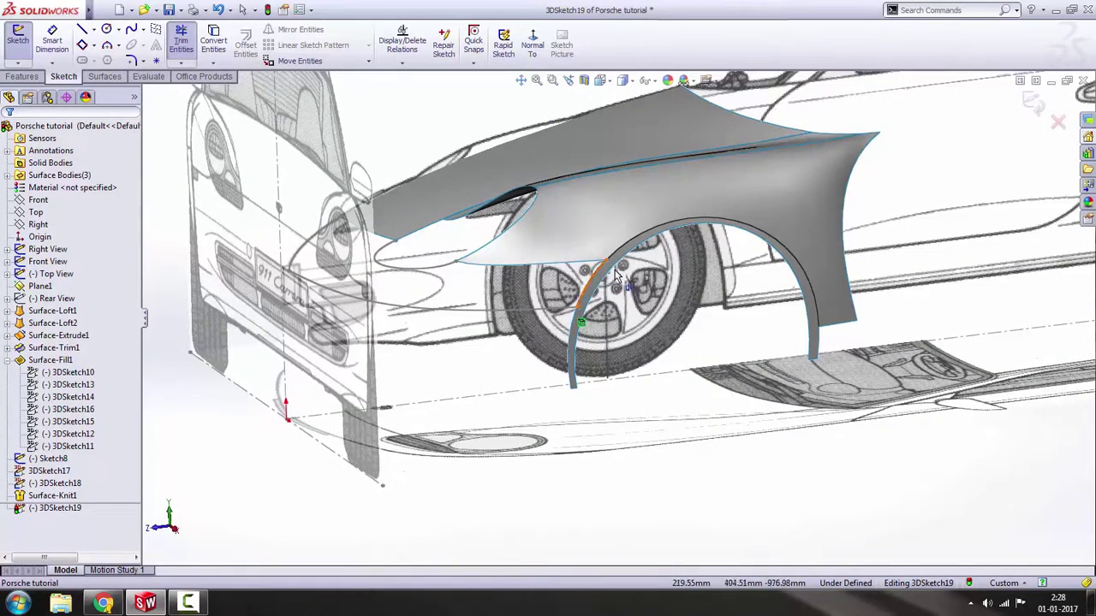
{"action": "scroll", "coordinate": [560, 330], "scroll_direction": "down", "scroll_amount": 3}
{"action": "key", "text": "Escape"}
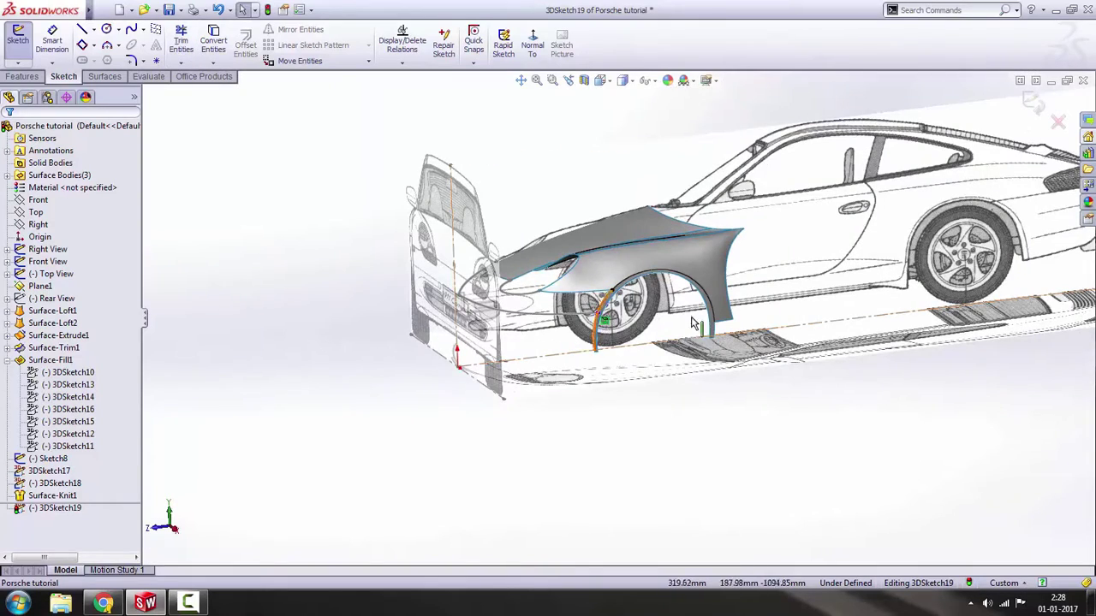
{"action": "left_click", "coordinate": [1034, 103]}
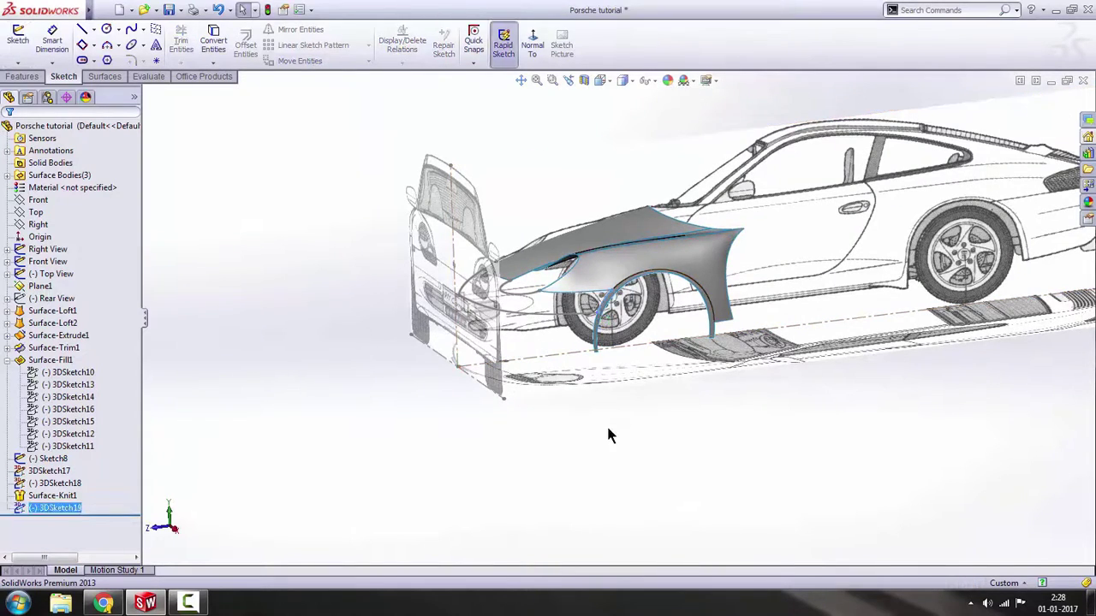
Start a lofted surface with the hood's front edge, headlight curve and fender's lower edge grouped as the first open profile.
{"action": "scroll", "coordinate": [578, 308], "scroll_direction": "up", "scroll_amount": 4}
{"action": "mouse_move", "coordinate": [568, 313]}
{"action": "middle_mouse_down"}
{"action": "mouse_move", "coordinate": [522, 306]}
{"action": "mouse_move", "coordinate": [570, 296]}
{"action": "middle_mouse_up"}
{"action": "scroll", "coordinate": [570, 297], "scroll_direction": "down", "scroll_amount": 3}
{"action": "scroll", "coordinate": [462, 335], "scroll_direction": "down", "scroll_amount": 3}
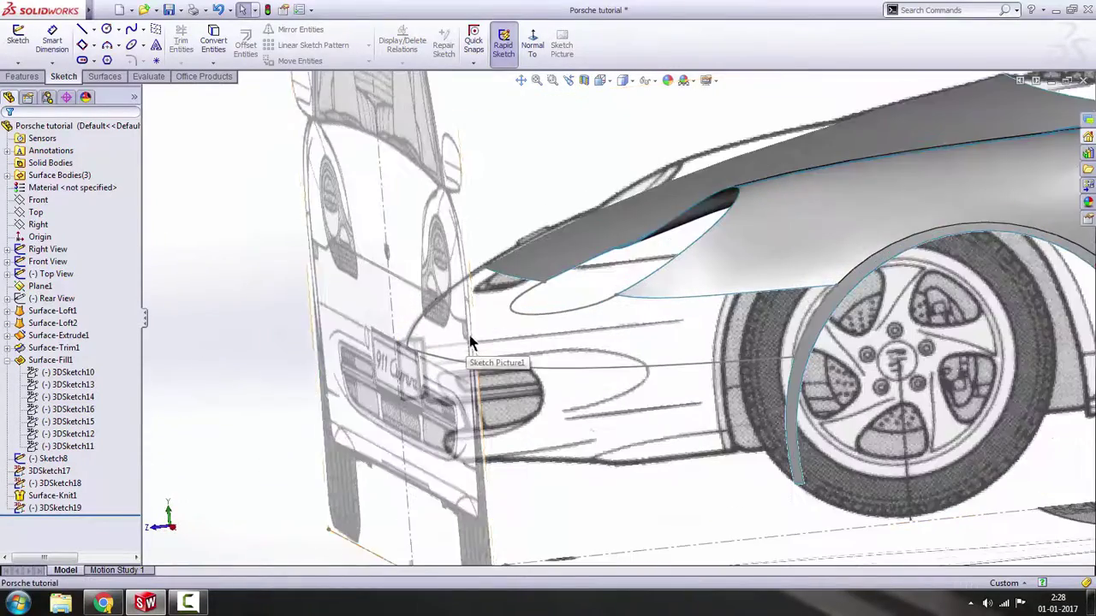
{"action": "middle_click", "coordinate": [503, 292]}
{"action": "middle_click_drag", "start_coordinate": [479, 305], "coordinate": [292, 247]}
{"action": "left_click", "coordinate": [104, 77]}
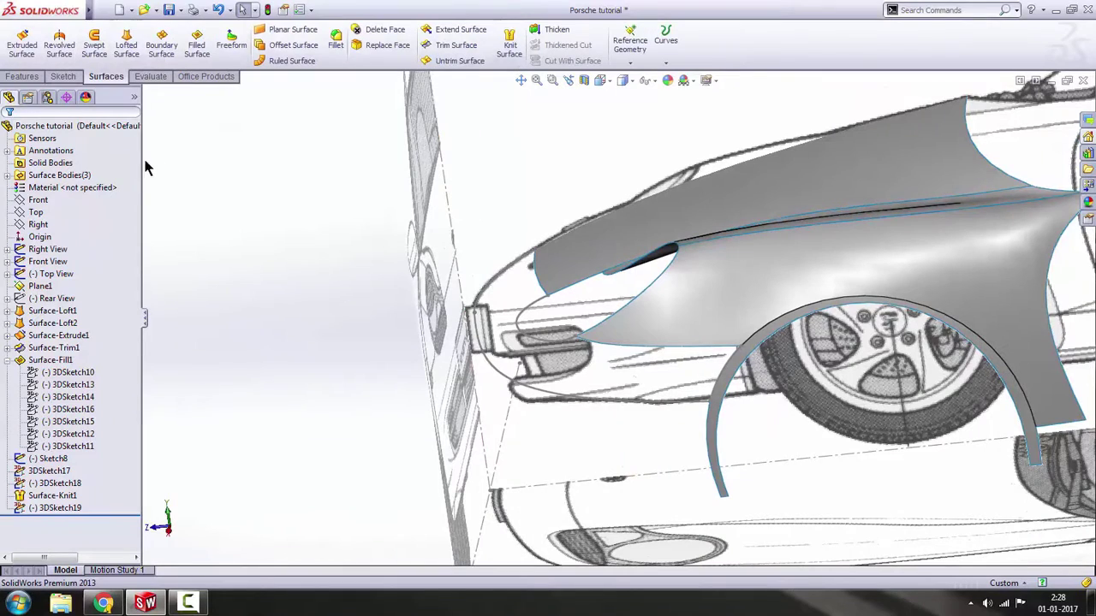
{"action": "left_click", "coordinate": [126, 48]}
{"action": "middle_click_drag", "start_coordinate": [636, 372], "coordinate": [672, 319]}
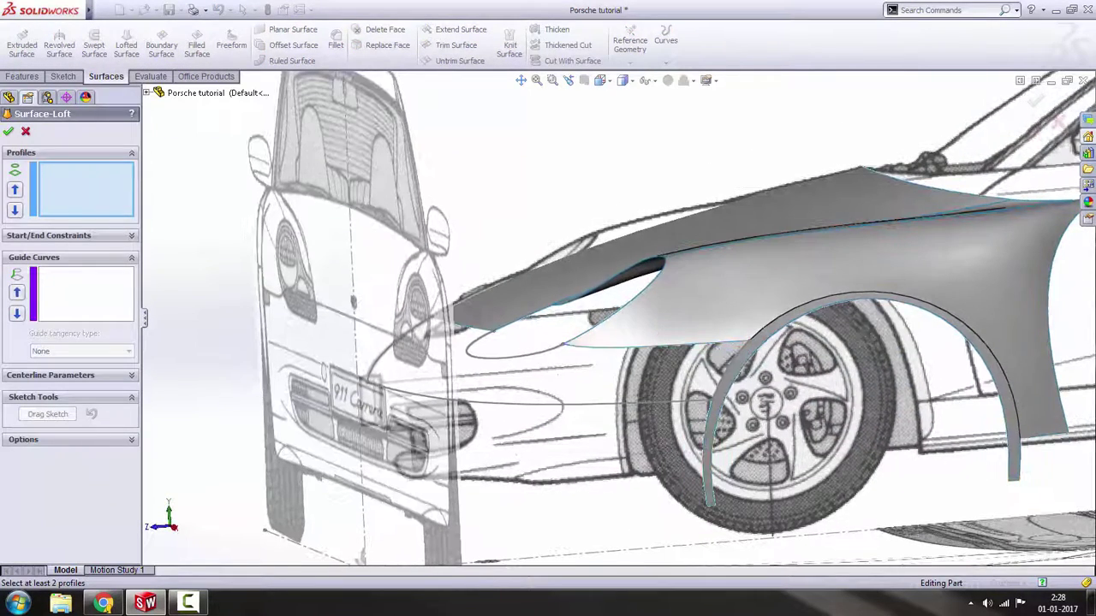
{"action": "right_click", "coordinate": [61, 184]}
{"action": "left_click", "coordinate": [99, 208]}
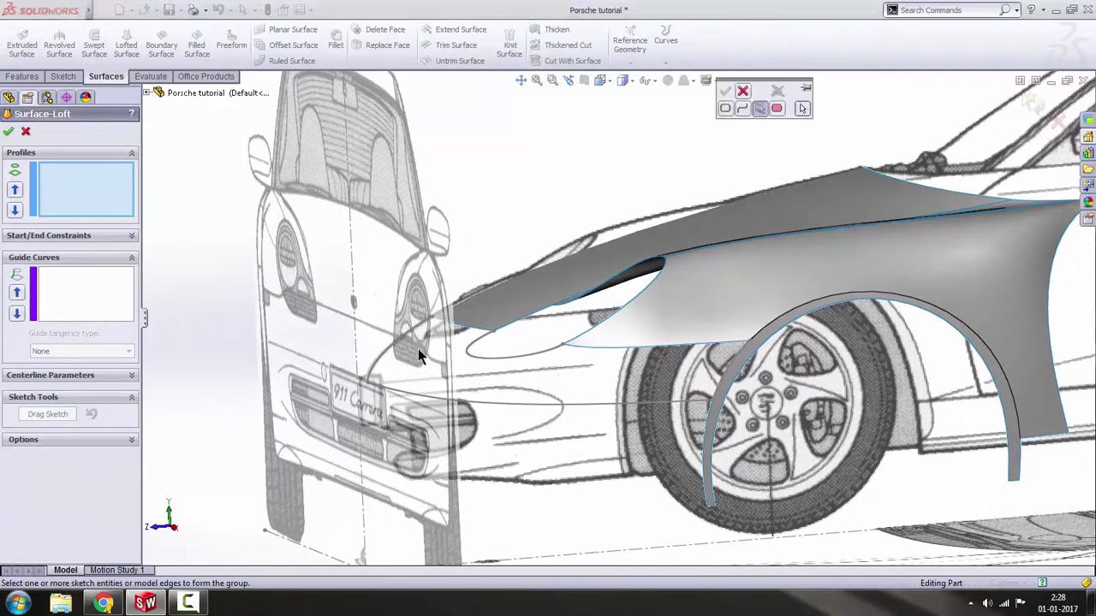
{"action": "left_click", "coordinate": [466, 330]}
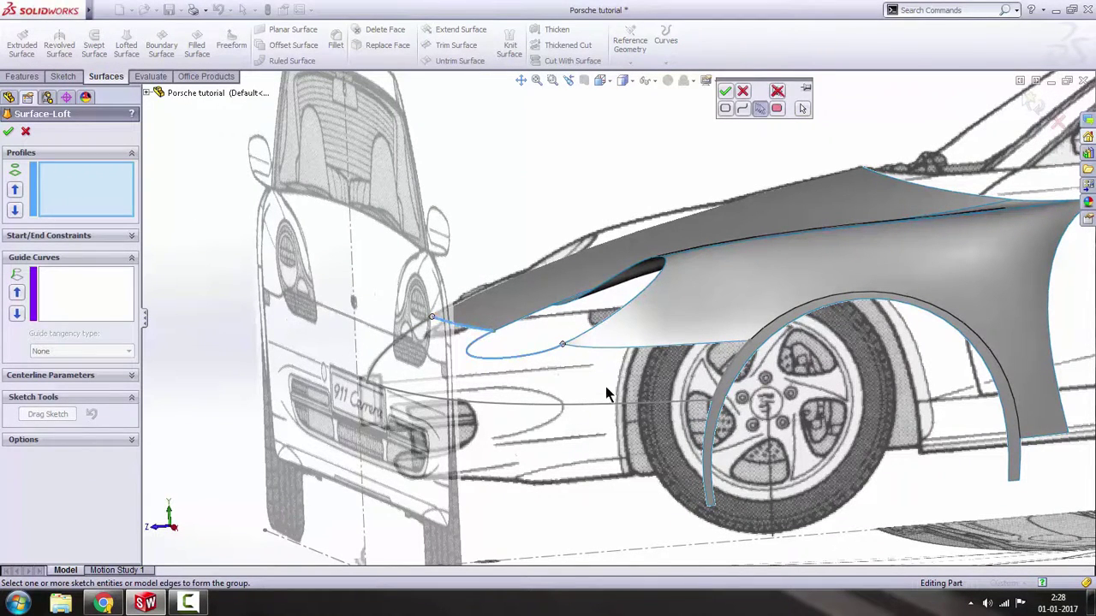
{"action": "left_click", "coordinate": [645, 347]}
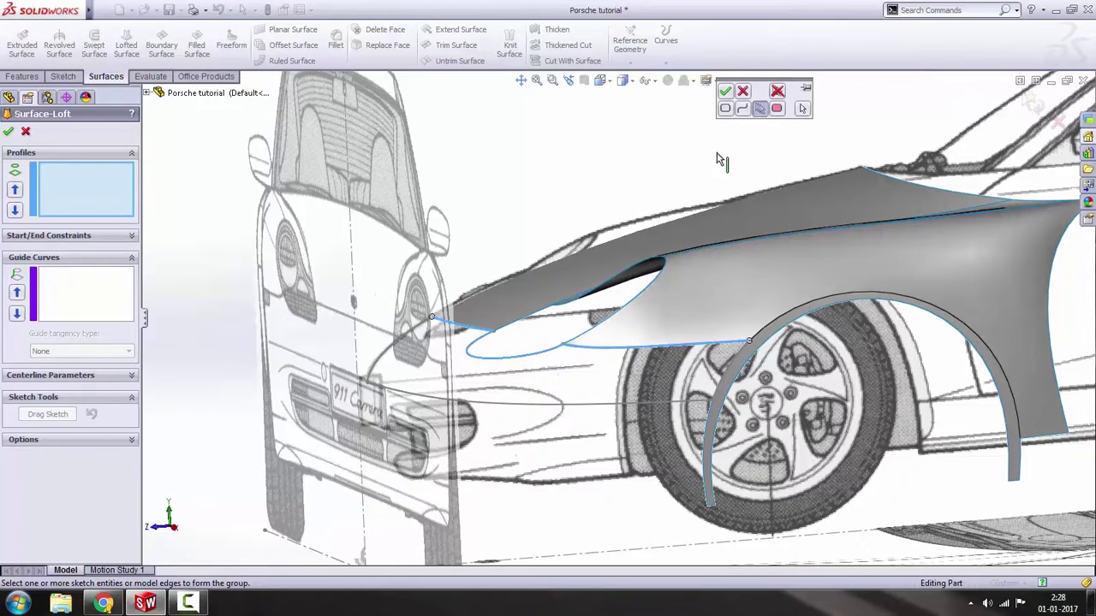
{"action": "left_click", "coordinate": [727, 93]}
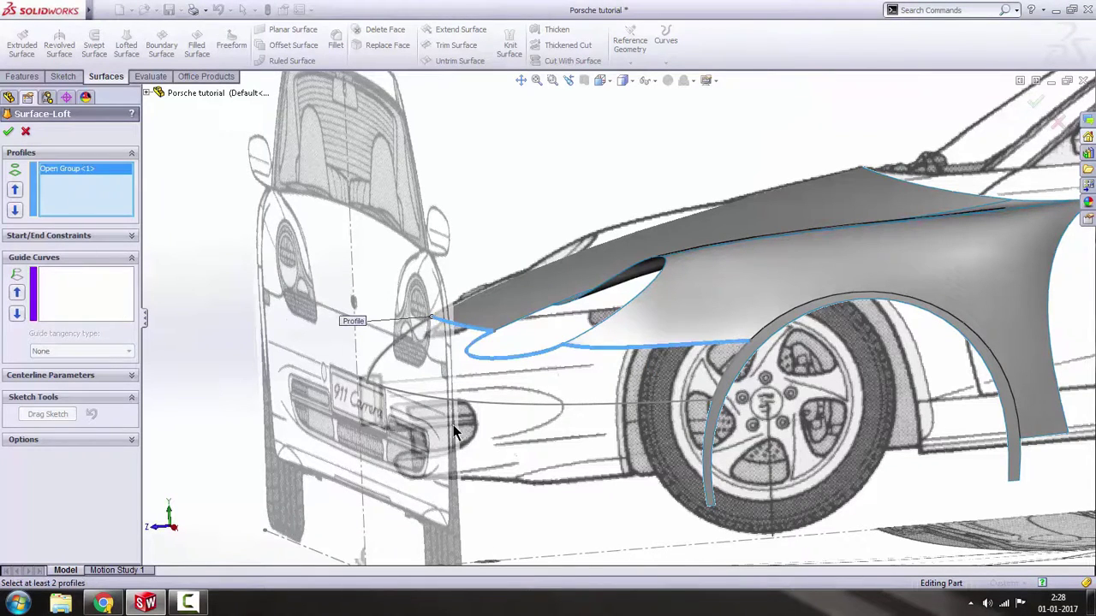
Try the bumper spline as the loft's second profile with the nose curve as guide, and cancel the loft.
{"action": "left_click", "coordinate": [488, 409]}
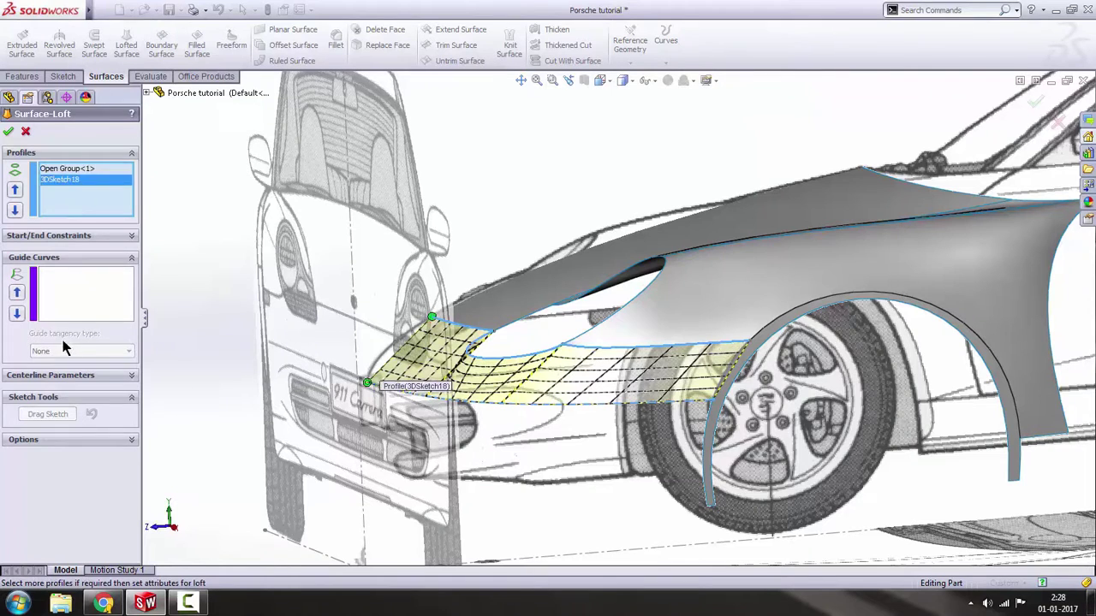
{"action": "left_click", "coordinate": [68, 304]}
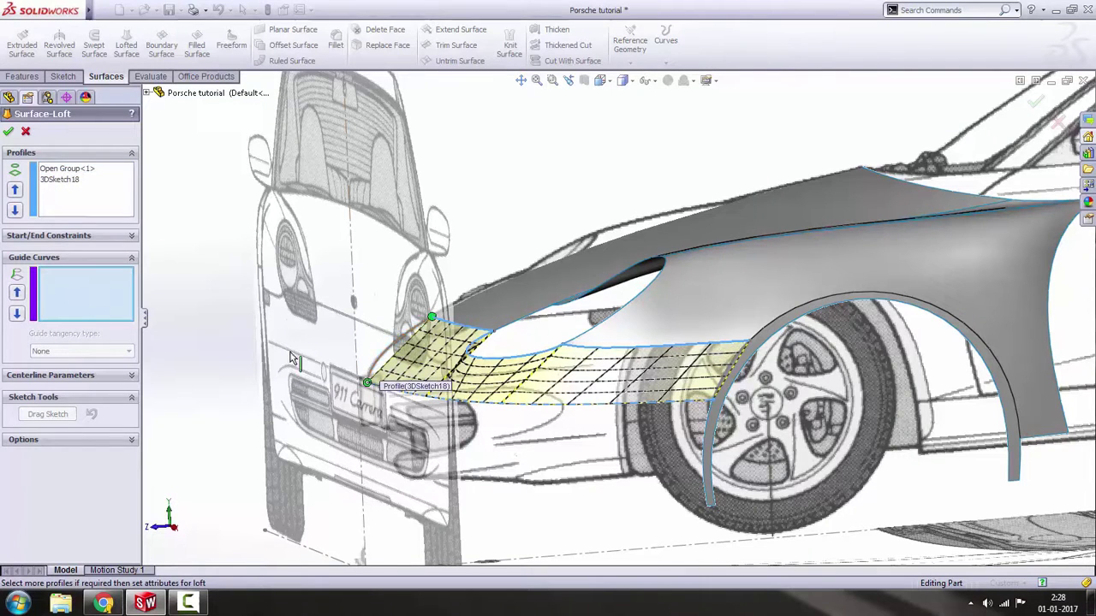
{"action": "left_click", "coordinate": [398, 344]}
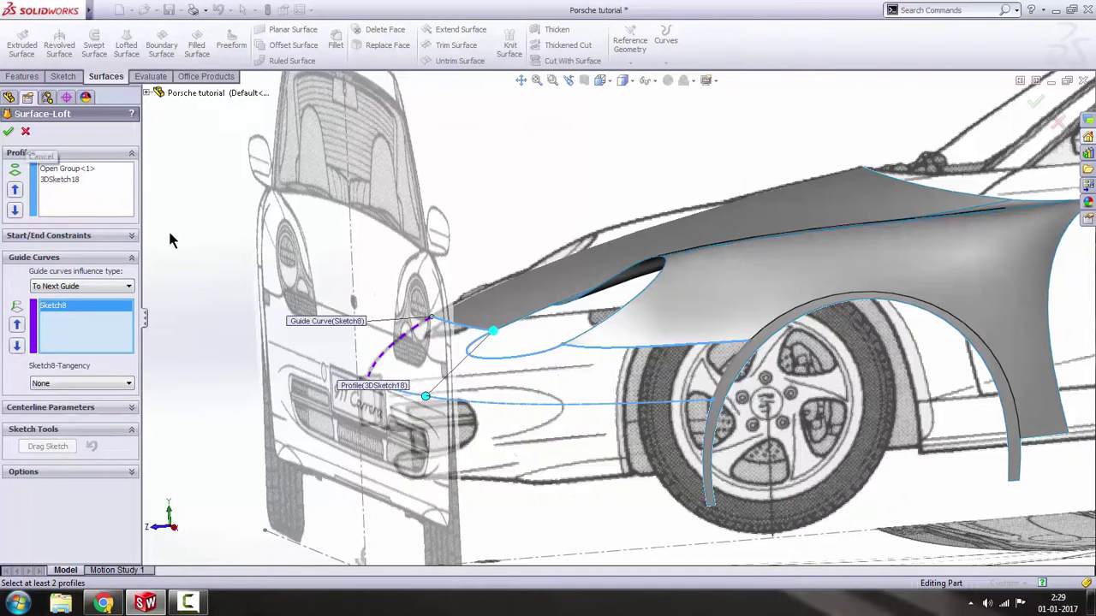
{"action": "left_click", "coordinate": [26, 133]}
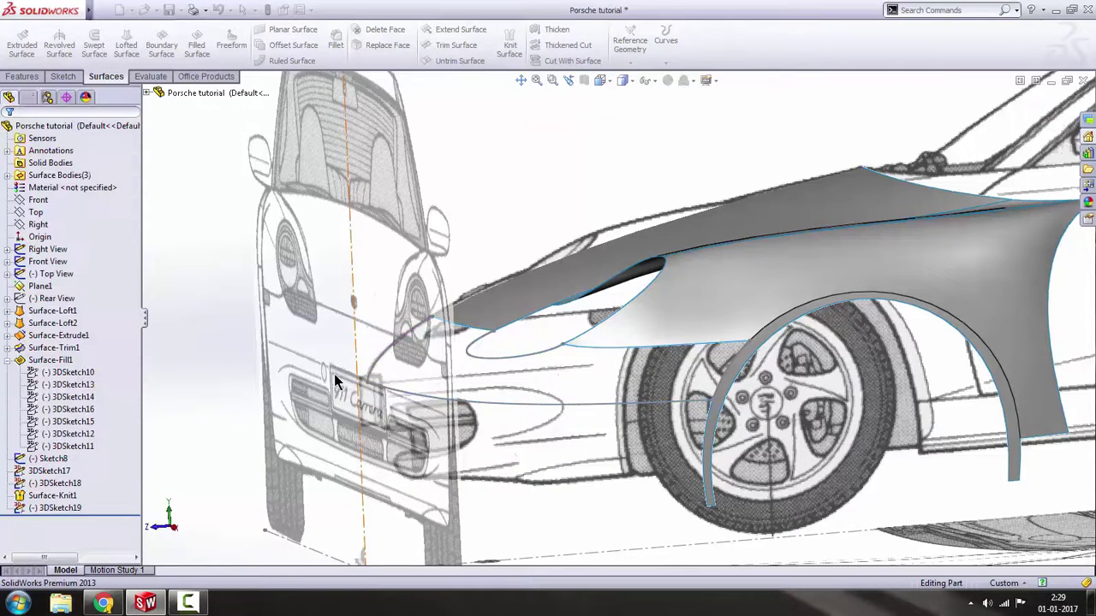
Examine the nose, headlight, bumper and wheel-arch curves on the model and the sketches they belong to.
{"action": "scroll", "coordinate": [306, 425], "scroll_direction": "up", "scroll_amount": 3}
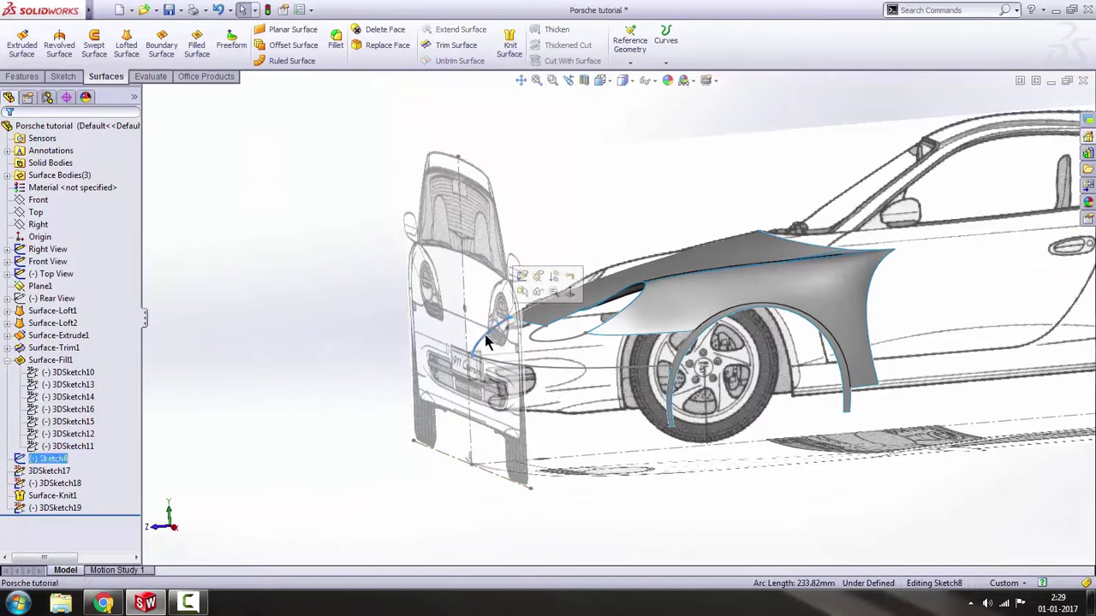
{"action": "left_click", "coordinate": [551, 368]}
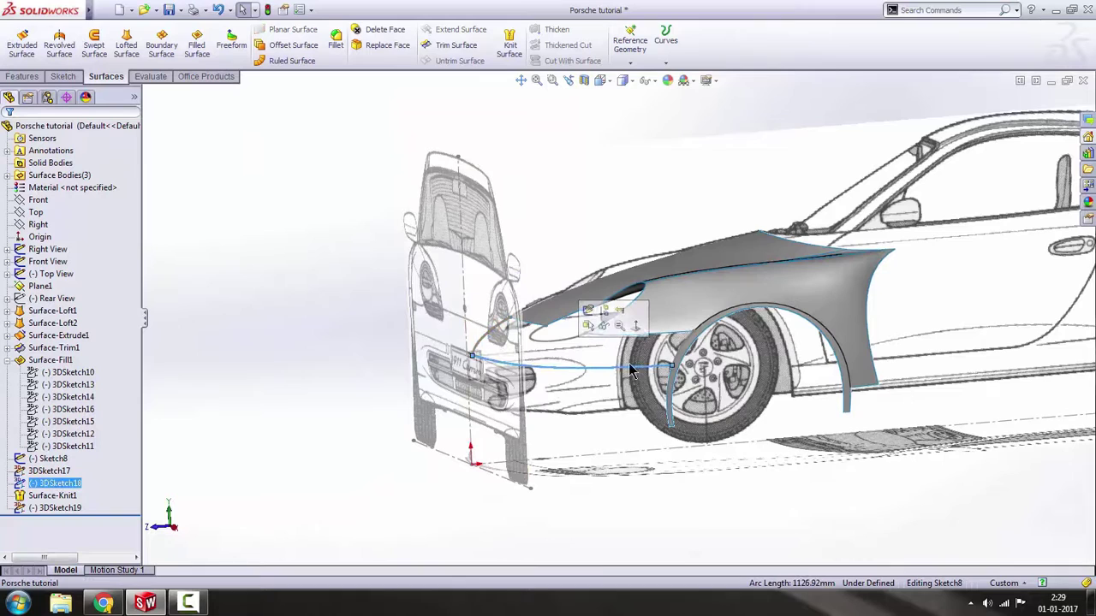
{"action": "left_click", "coordinate": [678, 350]}
{"action": "left_click", "coordinate": [566, 342]}
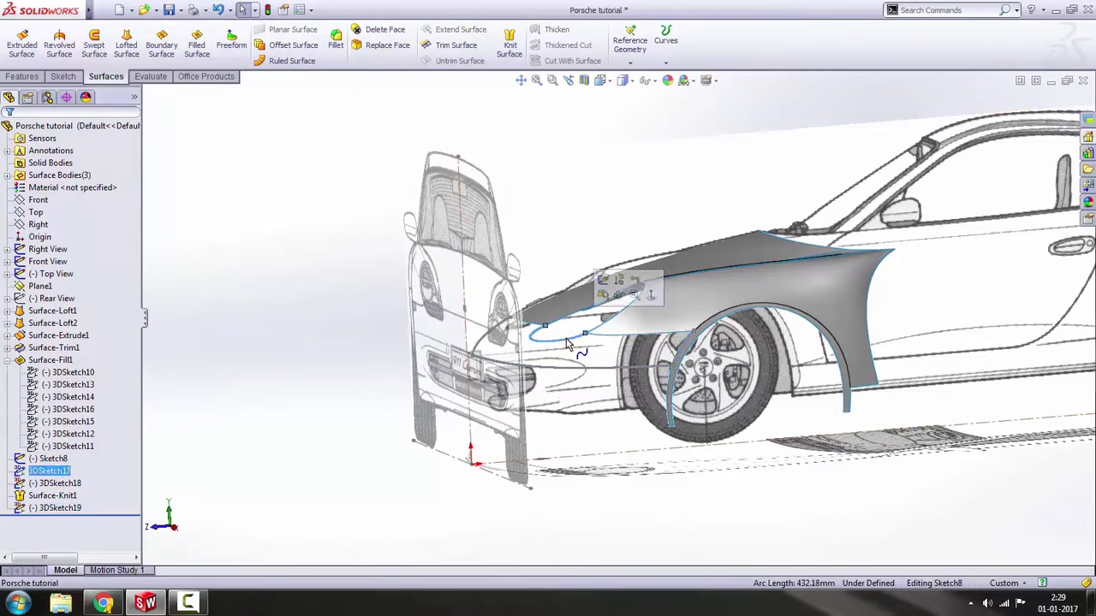
{"action": "left_click", "coordinate": [51, 508]}
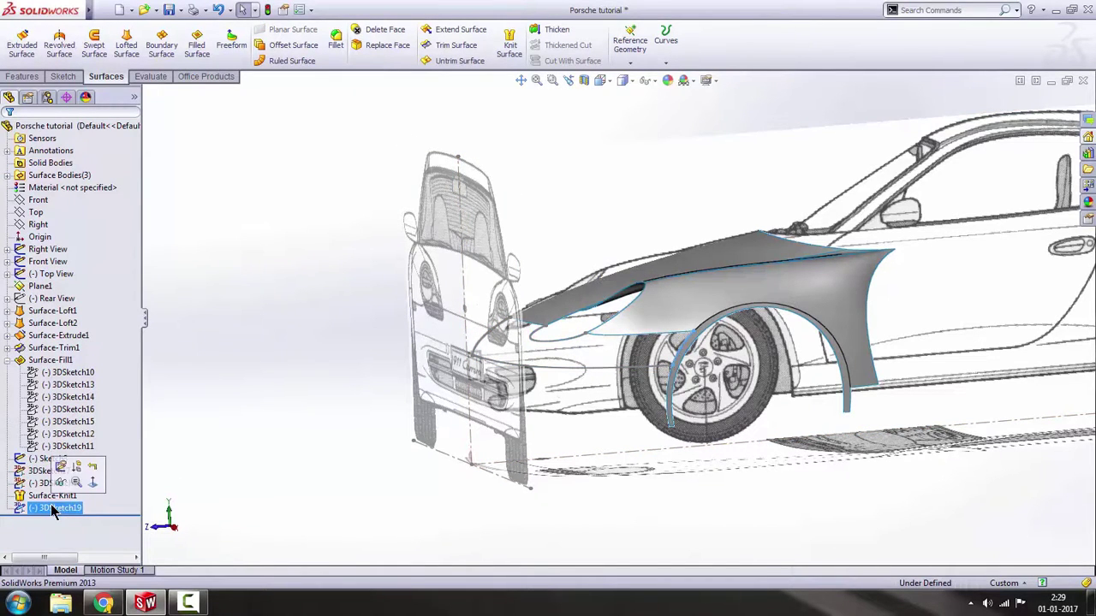
{"action": "left_click", "coordinate": [36, 484]}
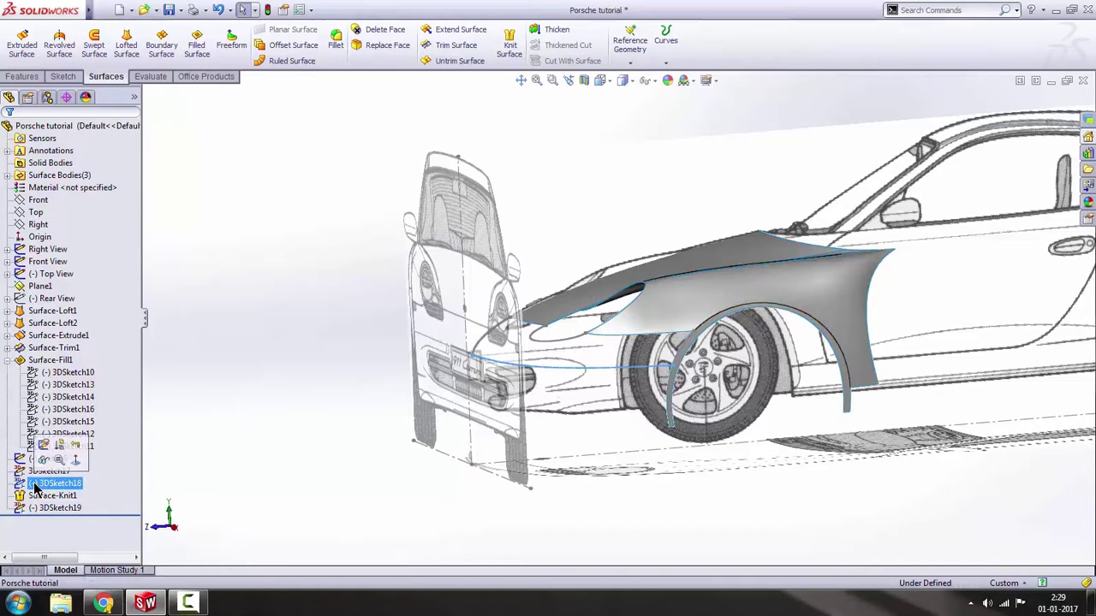
{"action": "left_click", "coordinate": [36, 474], "text": "ctrl"}
{"action": "left_click", "coordinate": [363, 513]}
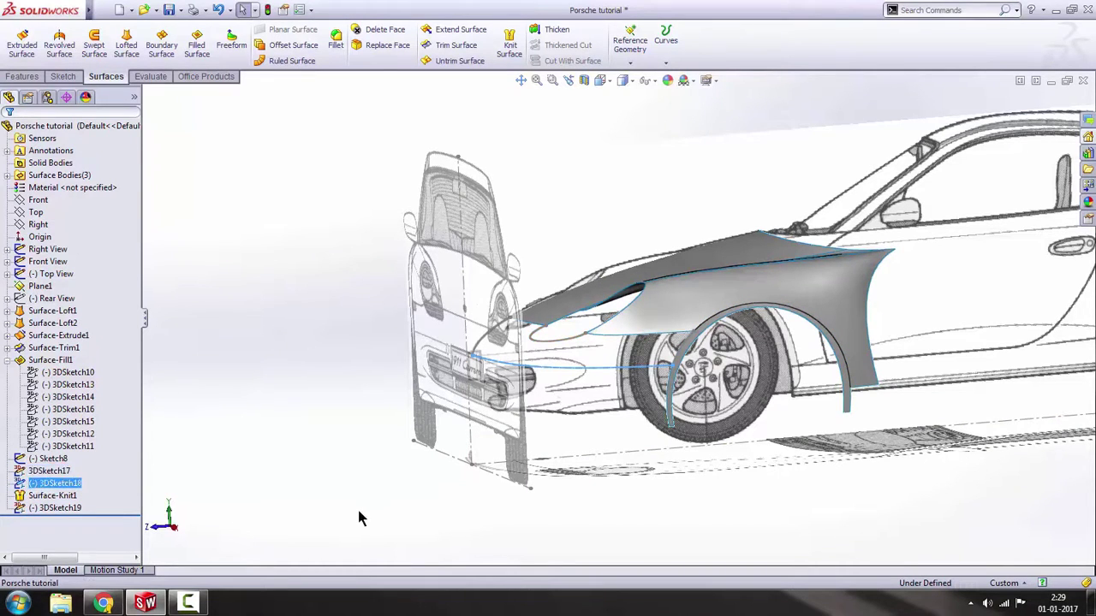
{"action": "left_click", "coordinate": [57, 473]}
{"action": "left_click", "coordinate": [56, 484]}
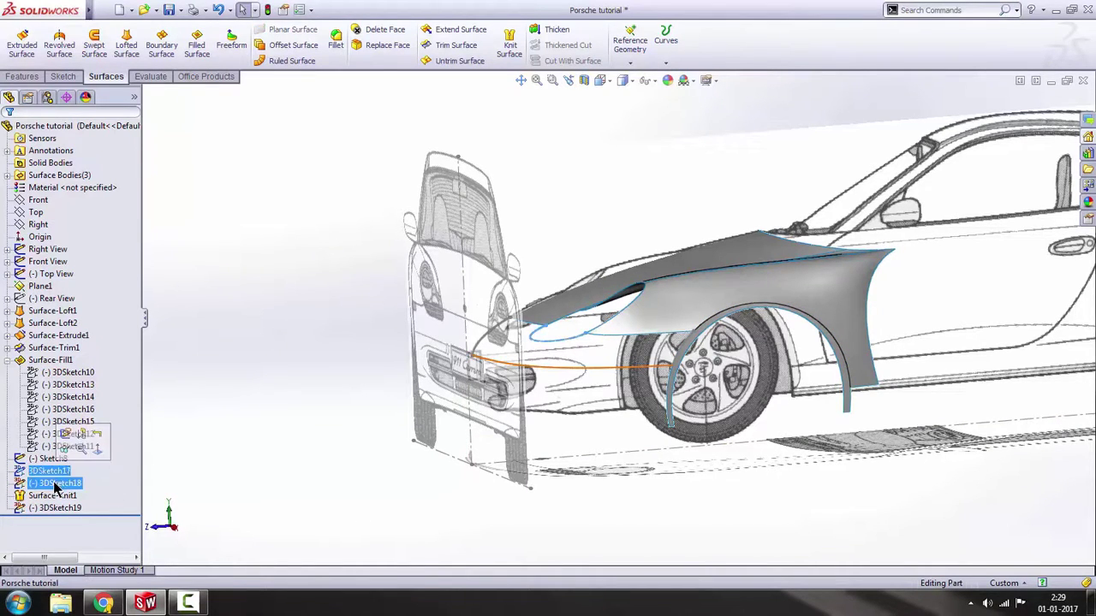
{"action": "left_click", "coordinate": [38, 460], "text": "ctrl"}
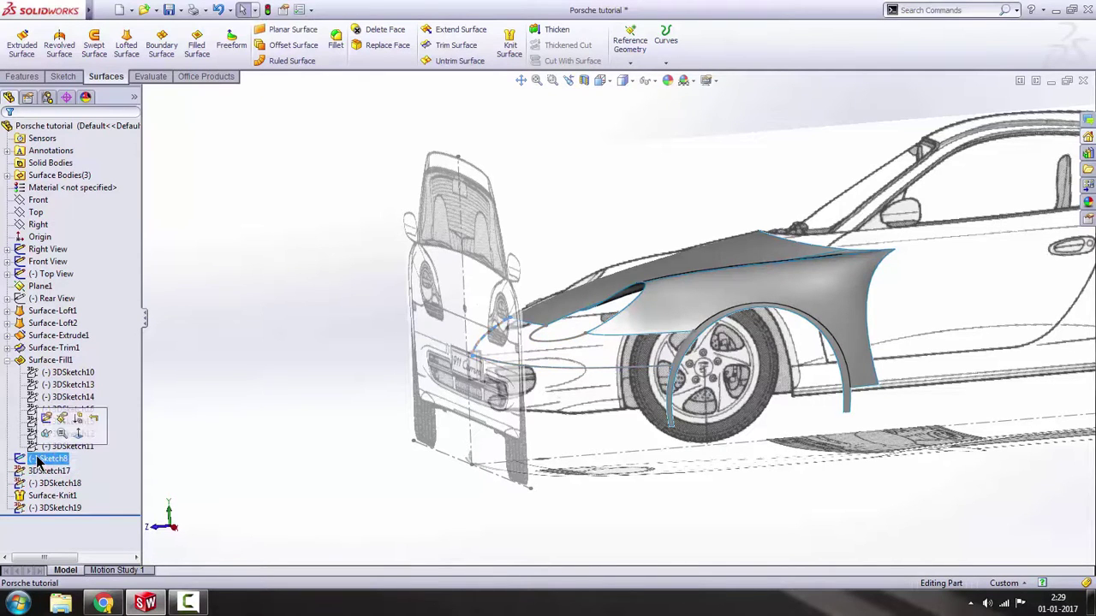
{"action": "left_click", "coordinate": [274, 465]}
{"action": "scroll", "coordinate": [702, 260], "scroll_direction": "down", "scroll_amount": 2}
{"action": "scroll", "coordinate": [479, 354], "scroll_direction": "up", "scroll_amount": 2}
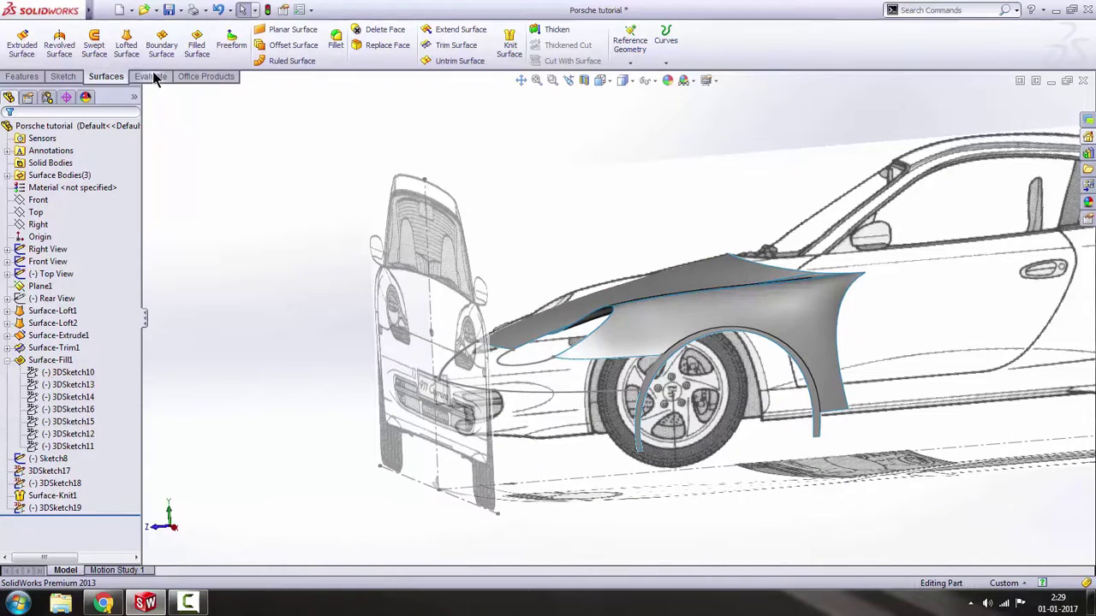
Start a boundary surface with the grouped hood, headlight and fender edges and the bumper spline as its Direction 1 curves.
{"action": "left_click", "coordinate": [166, 50]}
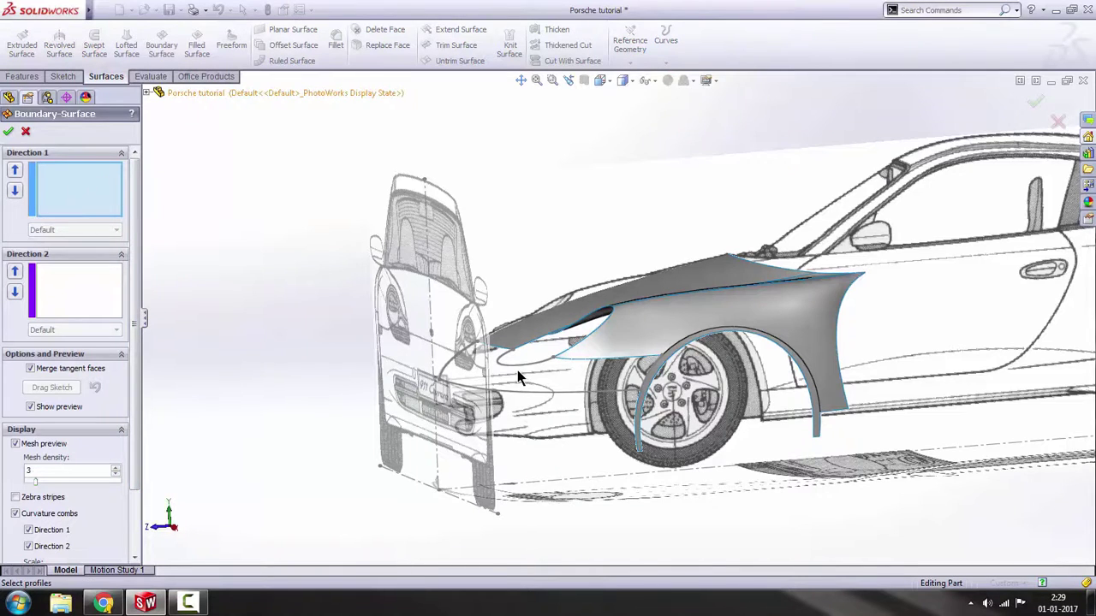
{"action": "scroll", "coordinate": [514, 368], "scroll_direction": "down", "scroll_amount": 2}
{"action": "right_click", "coordinate": [65, 192]}
{"action": "left_click", "coordinate": [107, 211]}
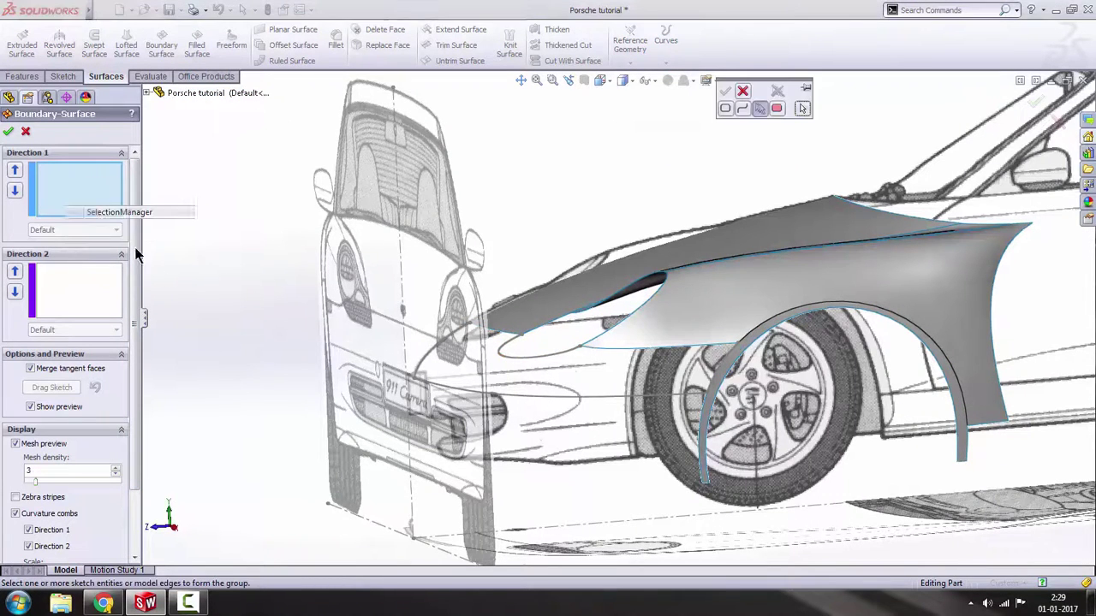
{"action": "left_click", "coordinate": [495, 335]}
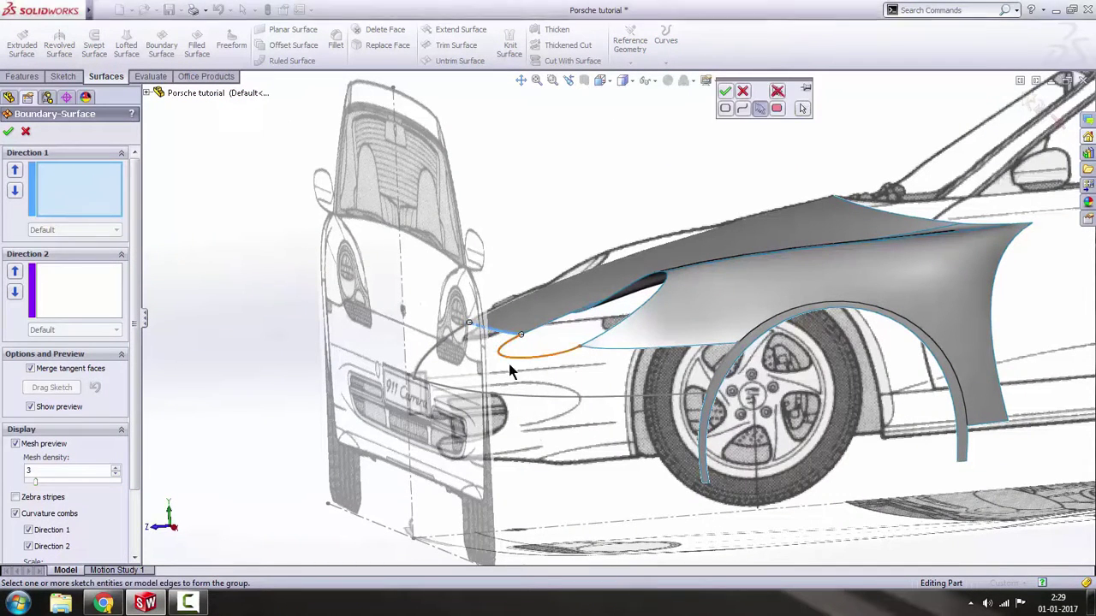
{"action": "left_click", "coordinate": [666, 349]}
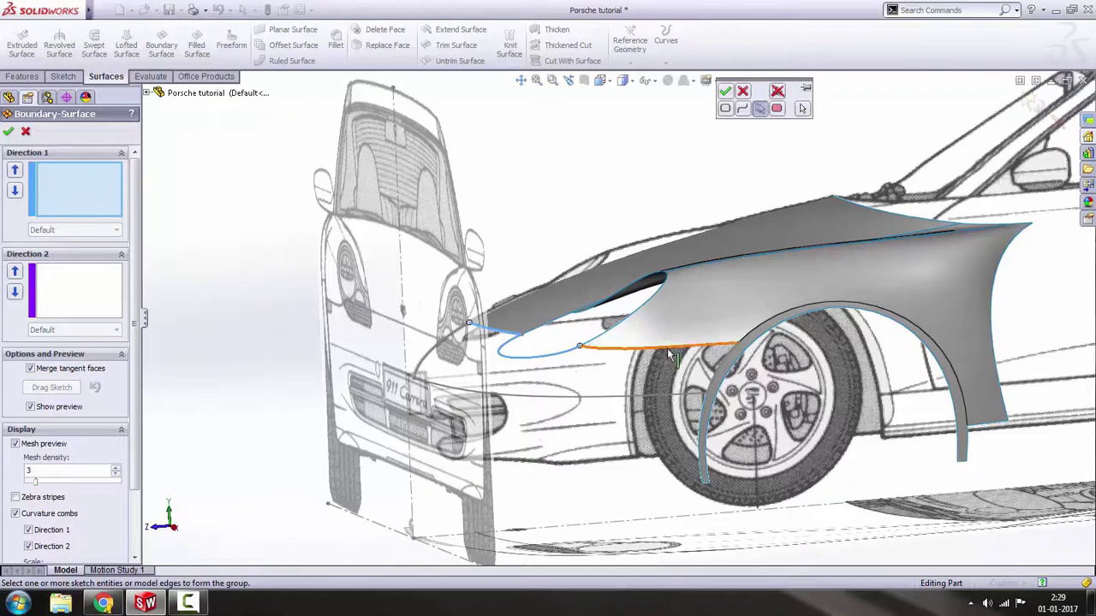
{"action": "left_click", "coordinate": [725, 92]}
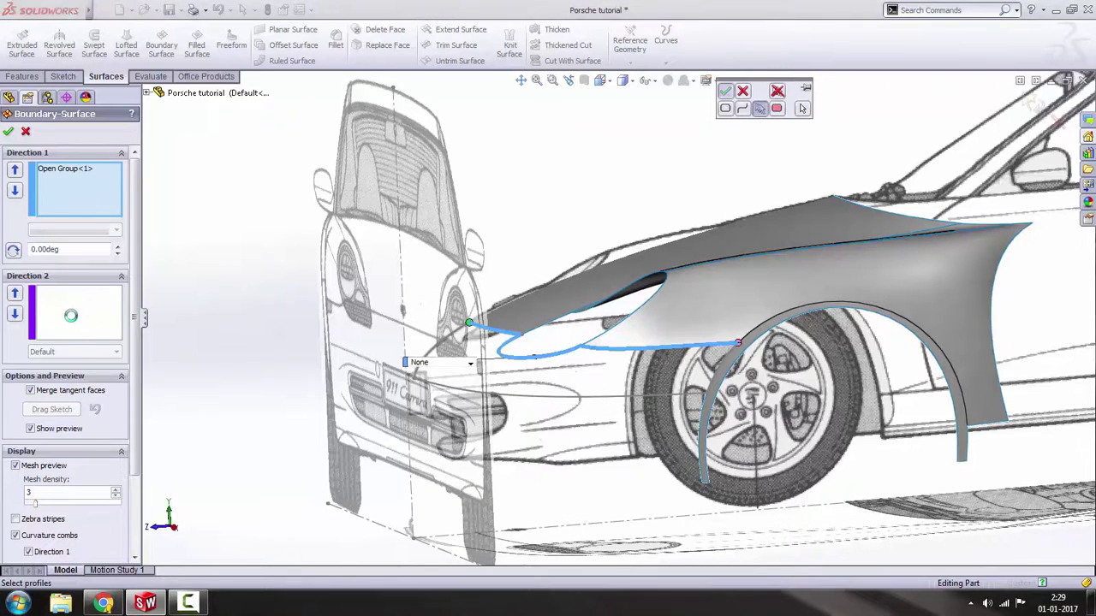
{"action": "left_click", "coordinate": [462, 398]}
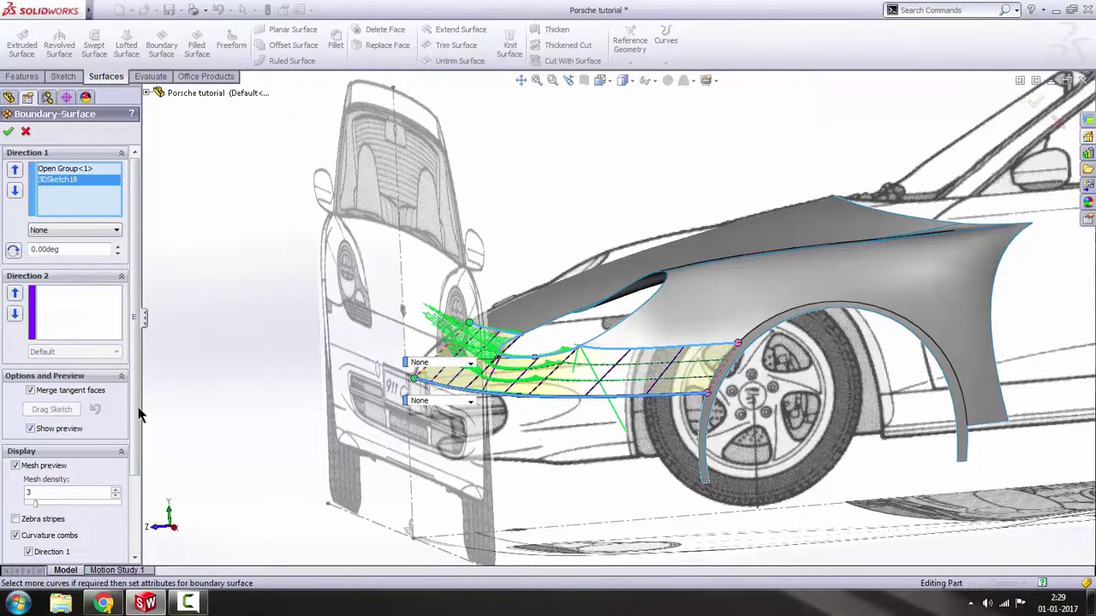
Try to build the boundary surface with the nose and wheel-arch curves in Direction 2, and cancel the feature.
{"action": "left_click", "coordinate": [72, 334]}
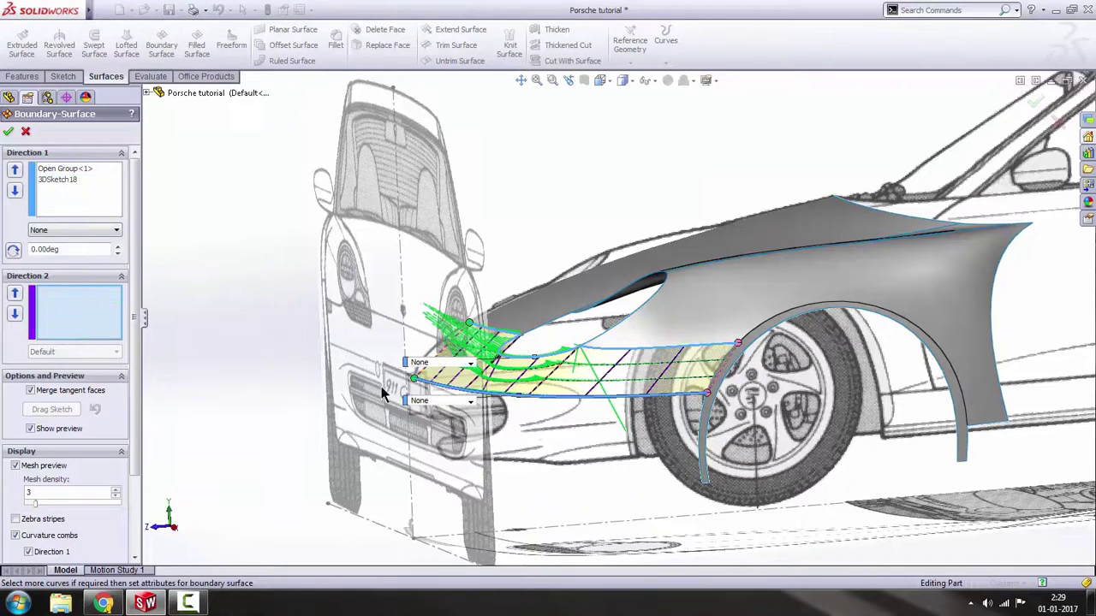
{"action": "left_click", "coordinate": [438, 352]}
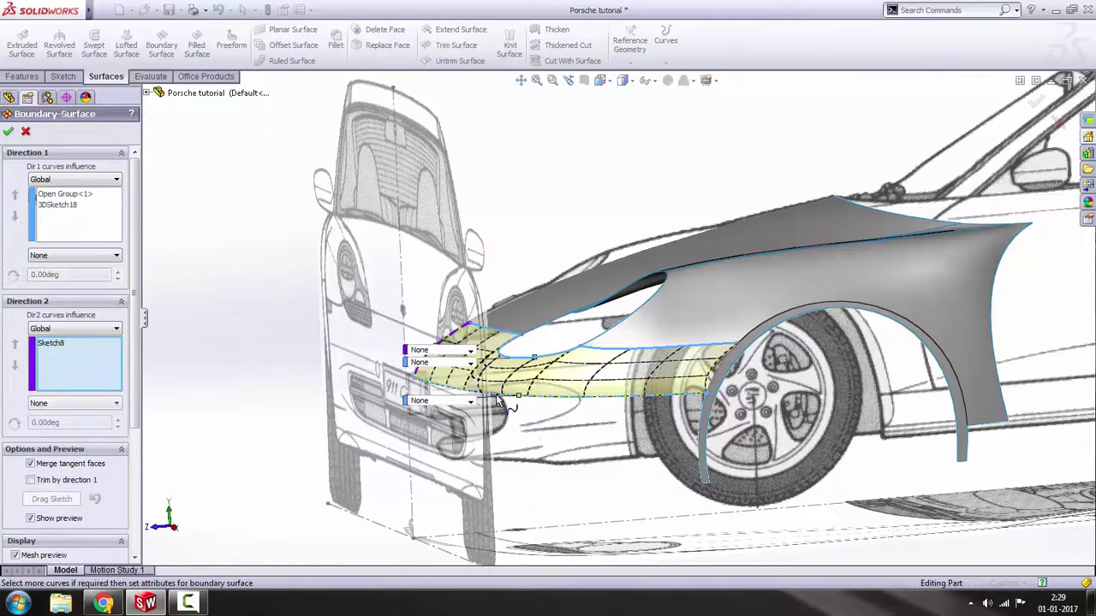
{"action": "left_click", "coordinate": [714, 381]}
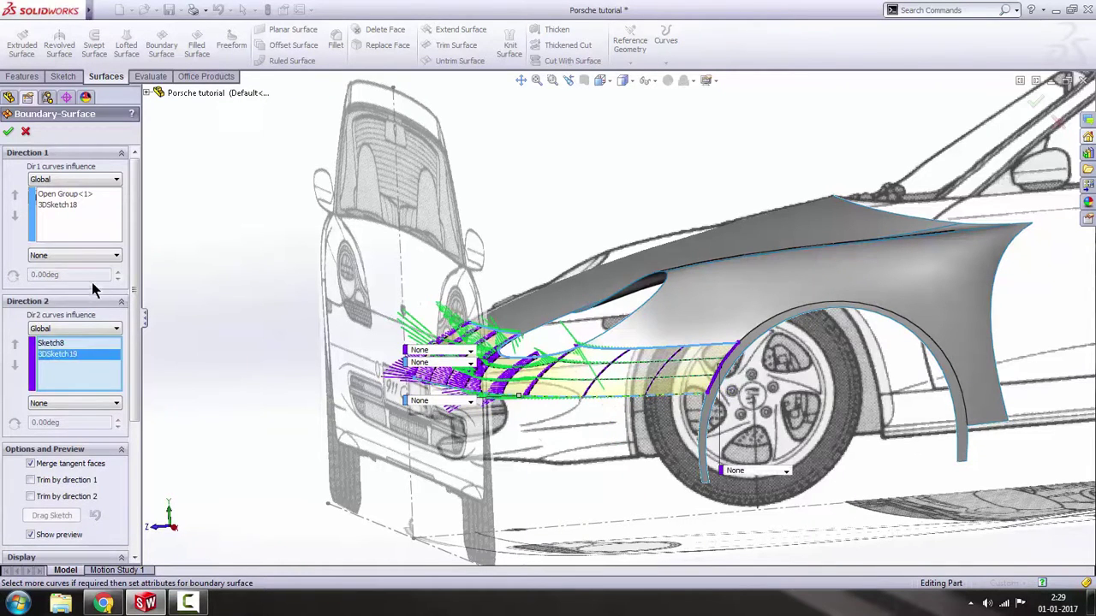
{"action": "left_click", "coordinate": [7, 132]}
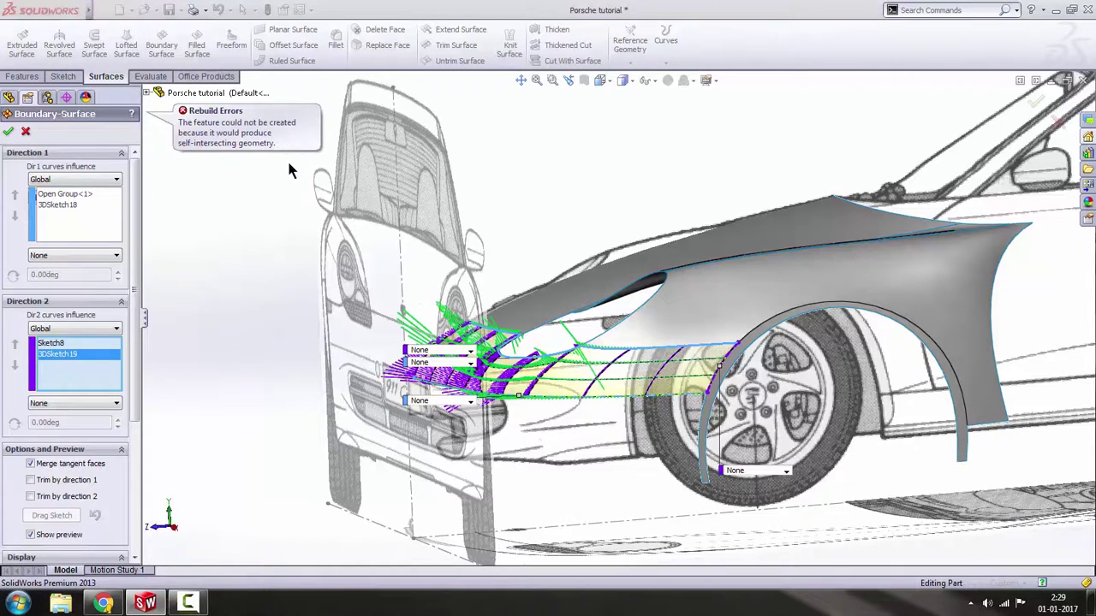
{"action": "left_click", "coordinate": [26, 132]}
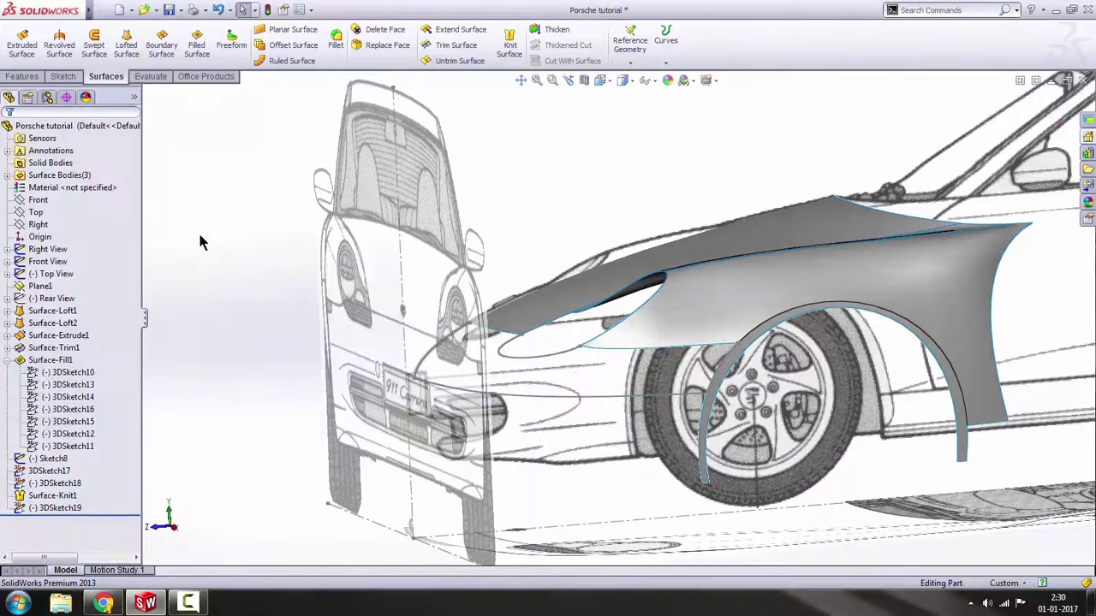
Create a filled surface bounded by the nose, bumper, wheel-arch and headlight curves, the fender's lower edge and the hood's front edge.
{"action": "left_click", "coordinate": [196, 49]}
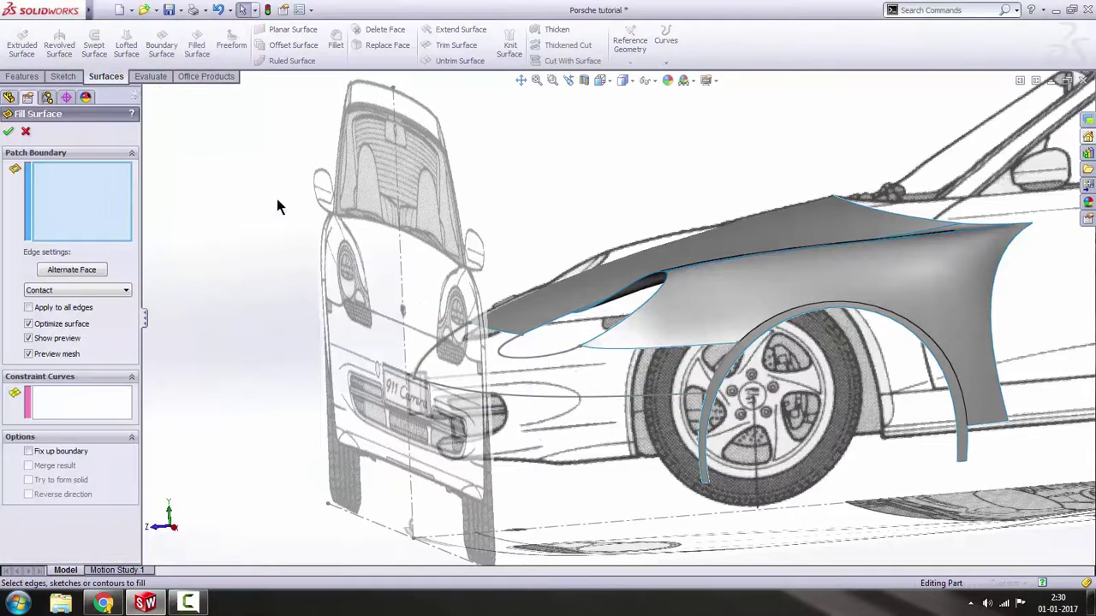
{"action": "left_click", "coordinate": [451, 344]}
{"action": "left_click", "coordinate": [471, 392]}
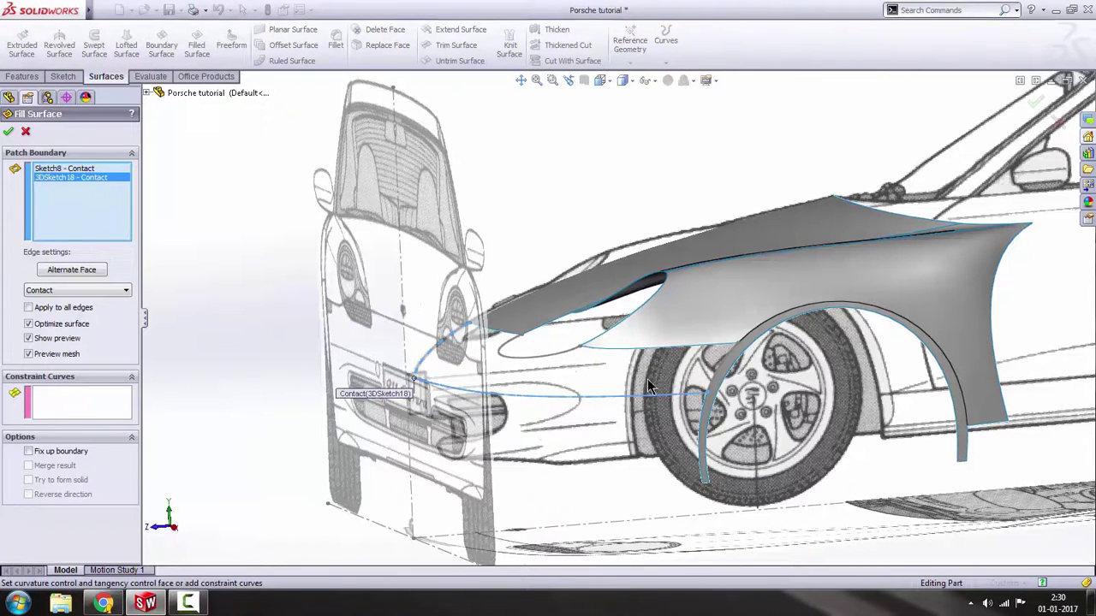
{"action": "left_click", "coordinate": [714, 376]}
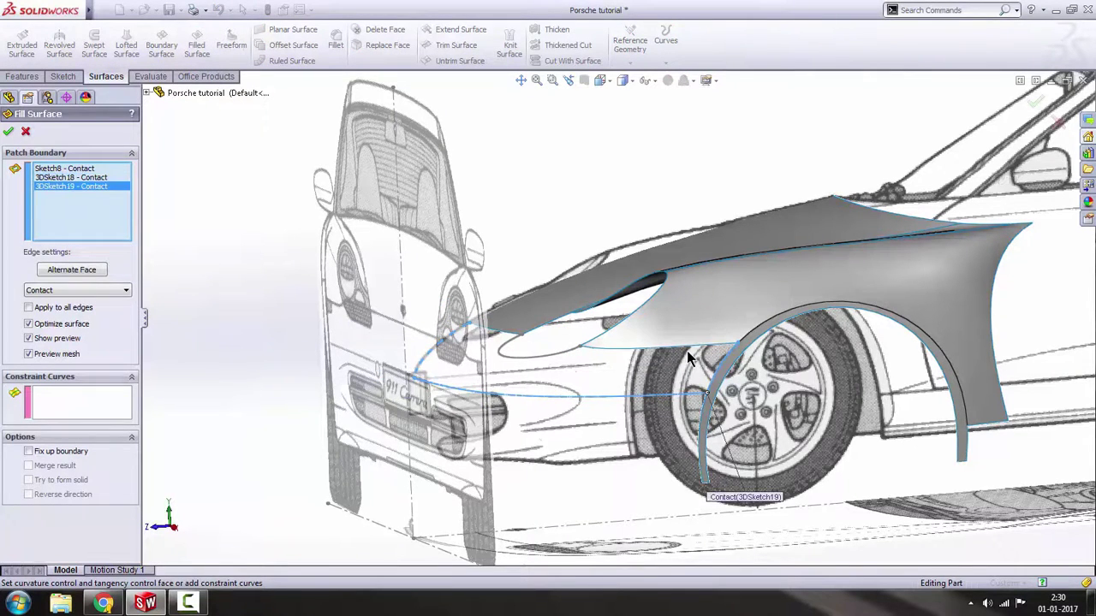
{"action": "left_click", "coordinate": [676, 350]}
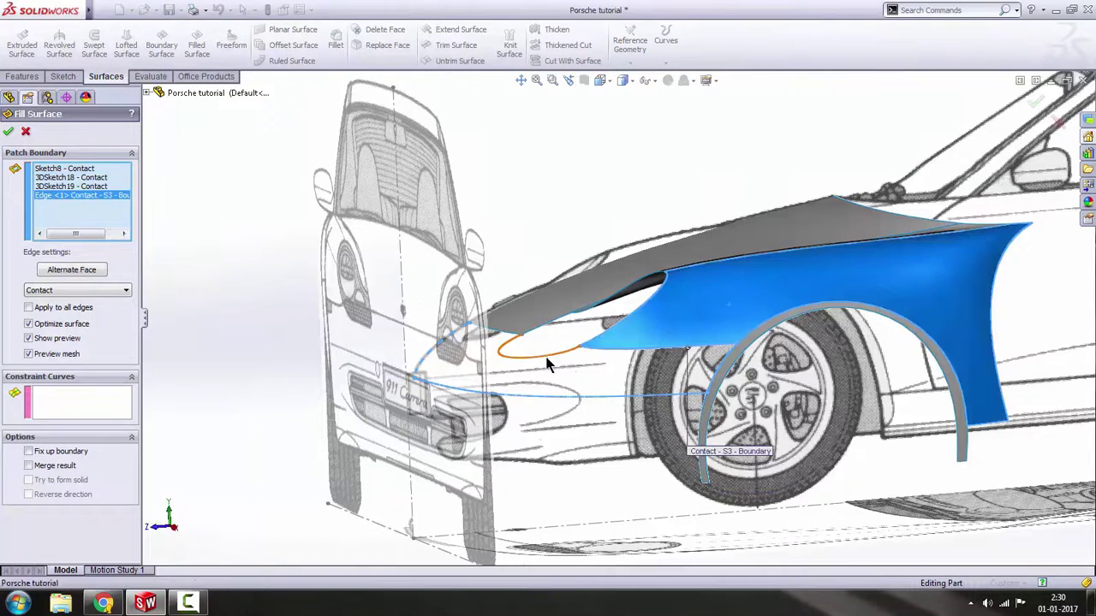
{"action": "left_click", "coordinate": [504, 340]}
{"action": "left_click", "coordinate": [499, 330]}
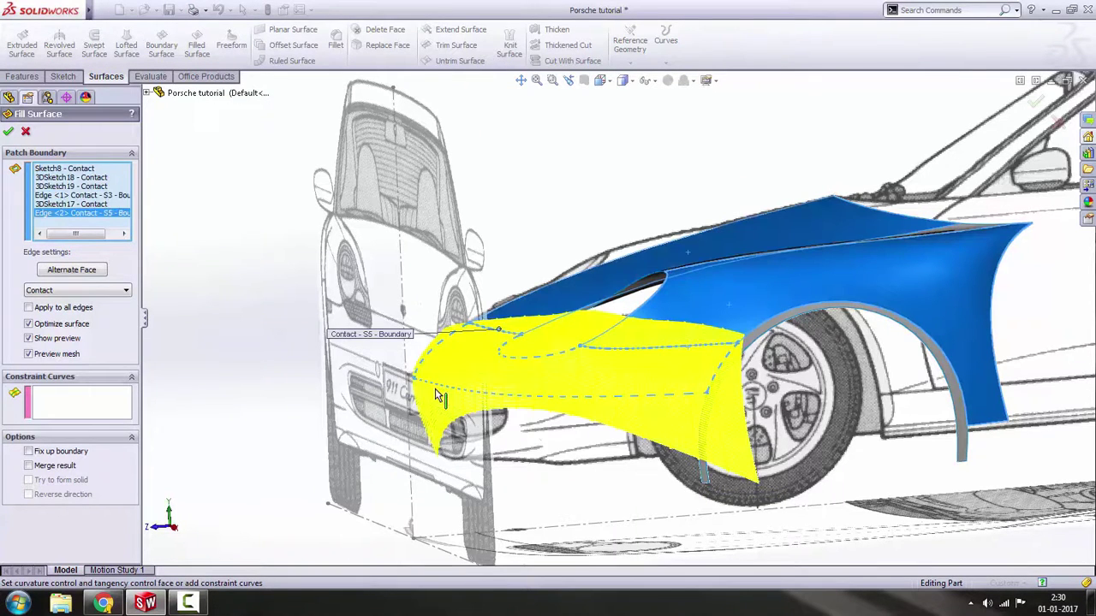
{"action": "mouse_move", "coordinate": [585, 406]}
{"action": "middle_mouse_down"}
{"action": "mouse_move", "coordinate": [607, 434]}
{"action": "mouse_move", "coordinate": [588, 411]}
{"action": "middle_mouse_up"}
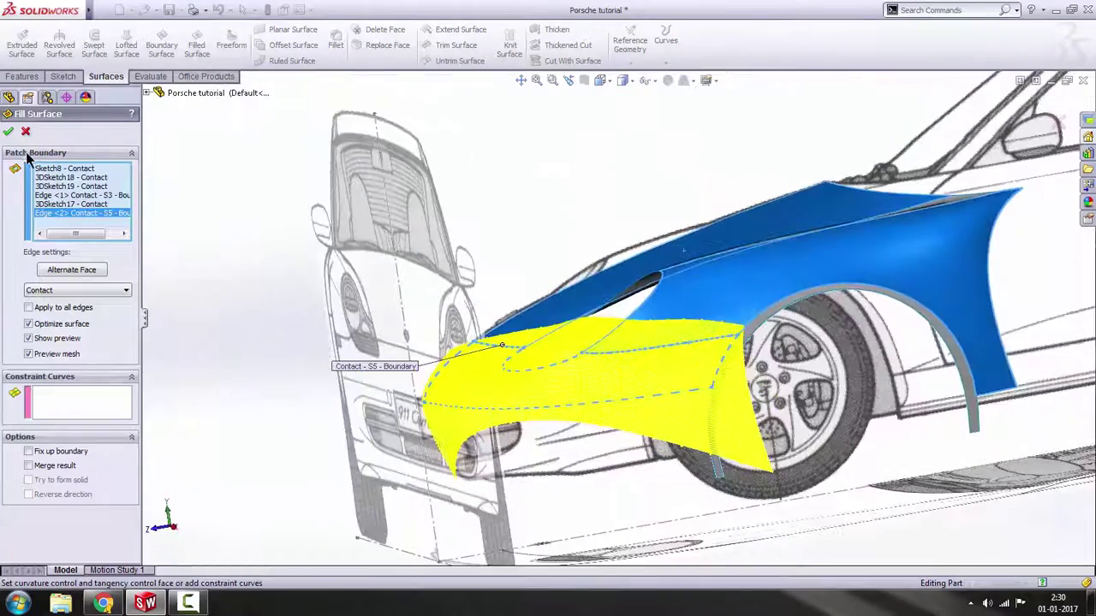
{"action": "left_click", "coordinate": [9, 132]}
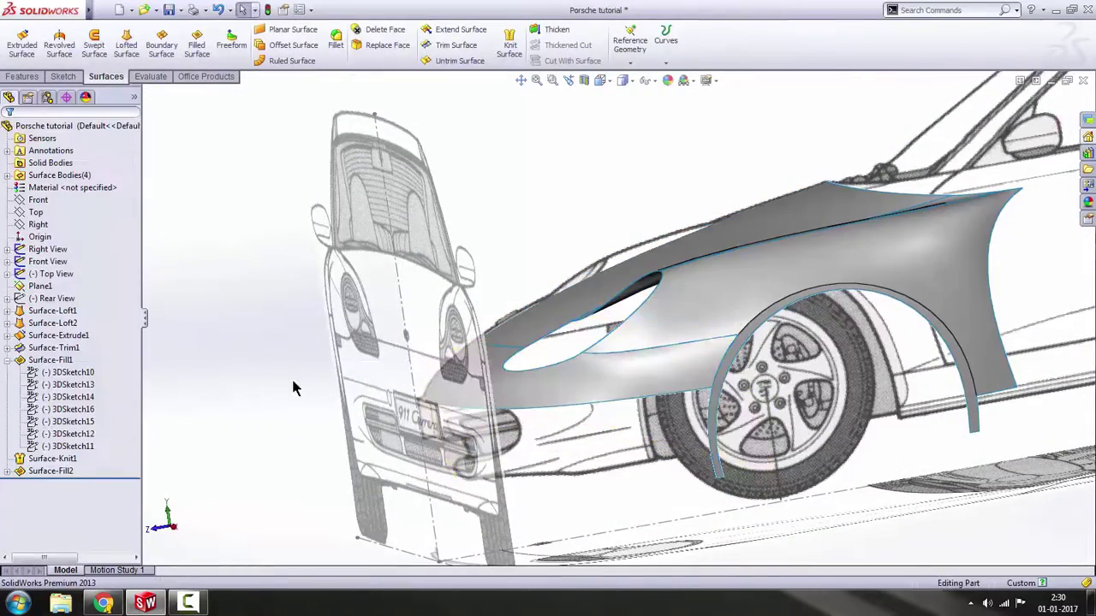
Hide the Front View sketch so that its blueprint picture no longer covers the nose.
{"action": "middle_click_drag", "start_coordinate": [292, 388], "coordinate": [553, 395]}
{"action": "scroll", "coordinate": [594, 343], "scroll_direction": "down", "scroll_amount": 3}
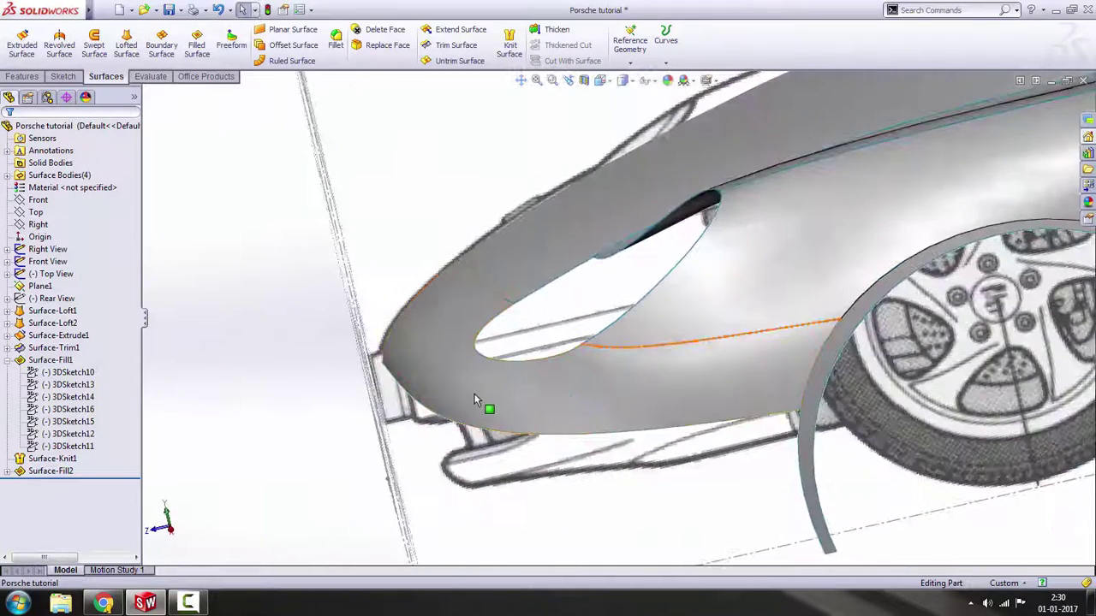
{"action": "scroll", "coordinate": [473, 400], "scroll_direction": "up", "scroll_amount": 3}
{"action": "scroll", "coordinate": [431, 295], "scroll_direction": "up", "scroll_amount": 2}
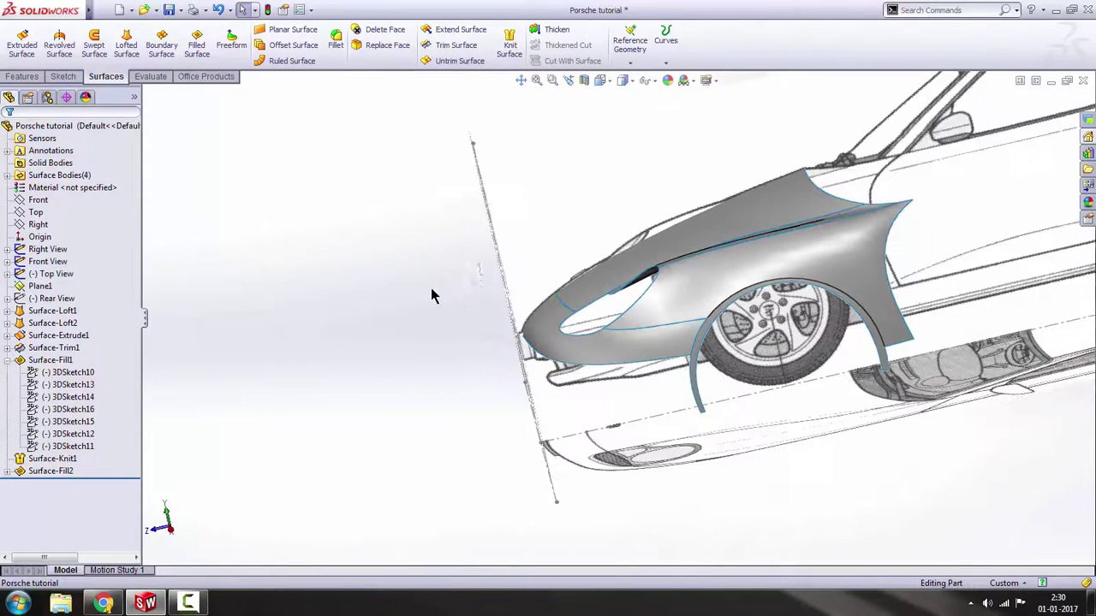
{"action": "right_click", "coordinate": [64, 263]}
{"action": "left_click", "coordinate": [421, 391]}
Examine the filled front surface around the headlight and nose against the side-view blueprint.
{"action": "middle_click_drag", "start_coordinate": [420, 392], "coordinate": [668, 345]}
{"action": "scroll", "coordinate": [692, 340], "scroll_direction": "down", "scroll_amount": 2}
{"action": "scroll", "coordinate": [668, 344], "scroll_direction": "up", "scroll_amount": 4}
{"action": "scroll", "coordinate": [668, 342], "scroll_direction": "up", "scroll_amount": 5}
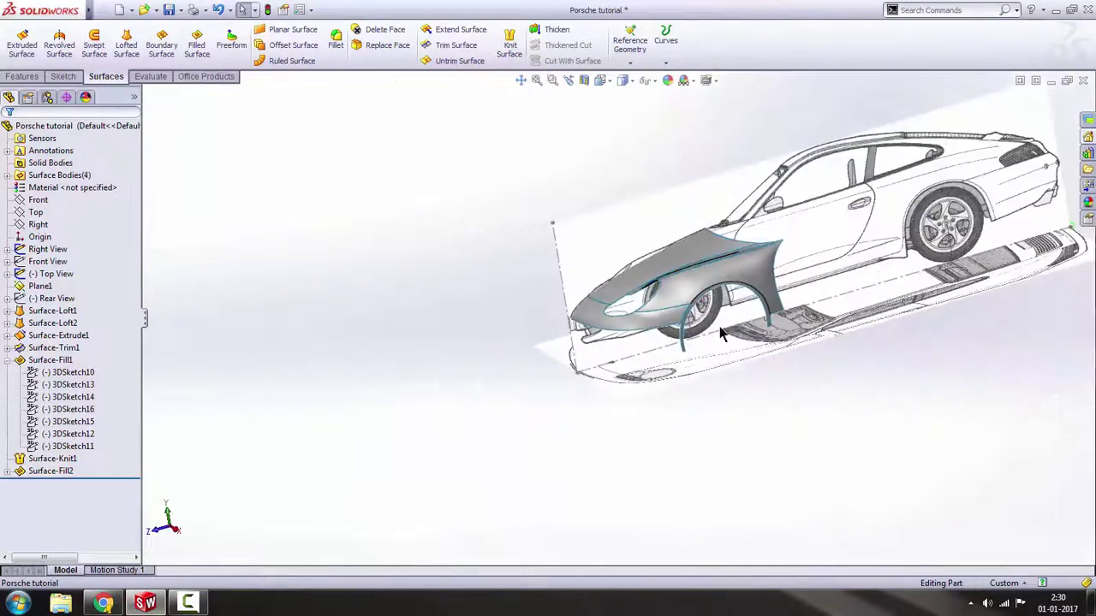
{"action": "scroll", "coordinate": [630, 315], "scroll_direction": "down", "scroll_amount": 3}
{"action": "scroll", "coordinate": [505, 338], "scroll_direction": "down", "scroll_amount": 2}
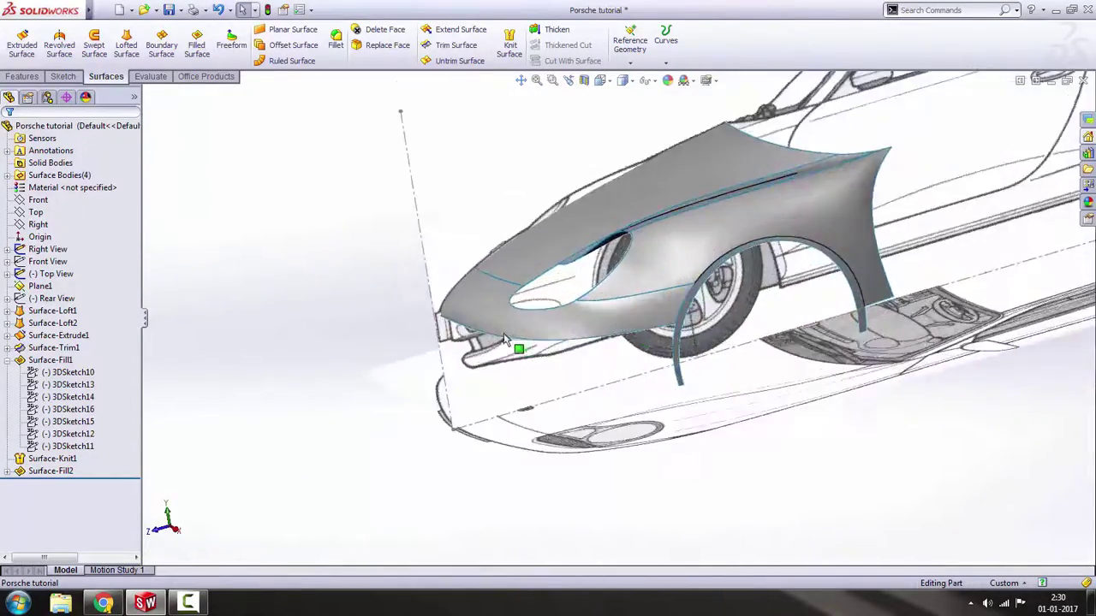
{"action": "scroll", "coordinate": [536, 342], "scroll_direction": "up", "scroll_amount": 2}
{"action": "middle_click_drag", "start_coordinate": [540, 334], "coordinate": [497, 297]}
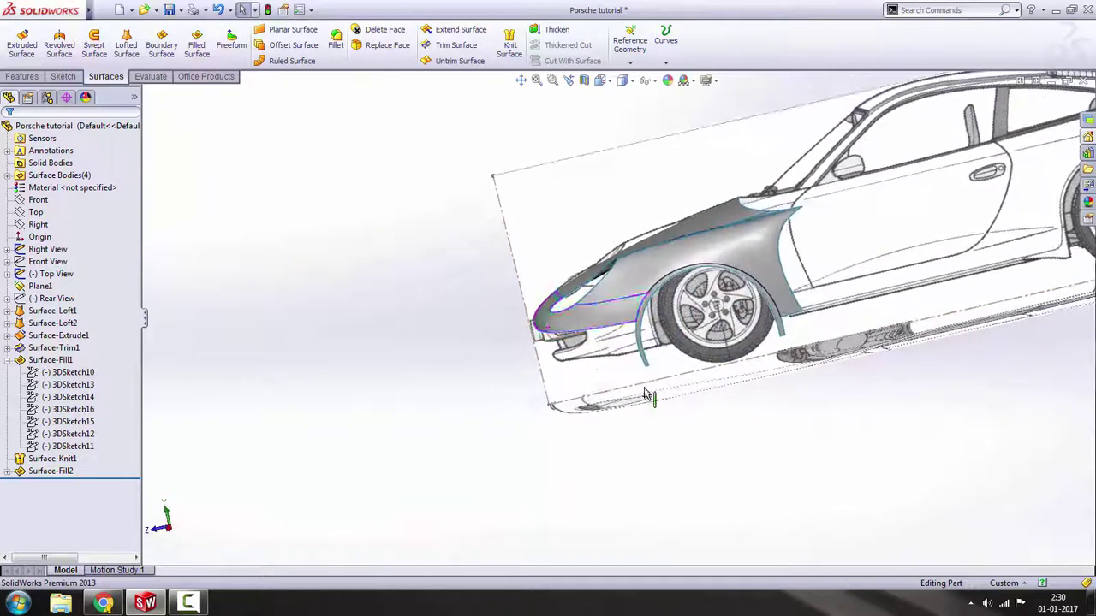
{"action": "scroll", "coordinate": [642, 394], "scroll_direction": "up", "scroll_amount": 4}
Sketch a two-point spline about 265 mm long on the Right plane, from the filled surface's front tip to the bumper's lower front corner.
{"action": "key", "text": "space"}
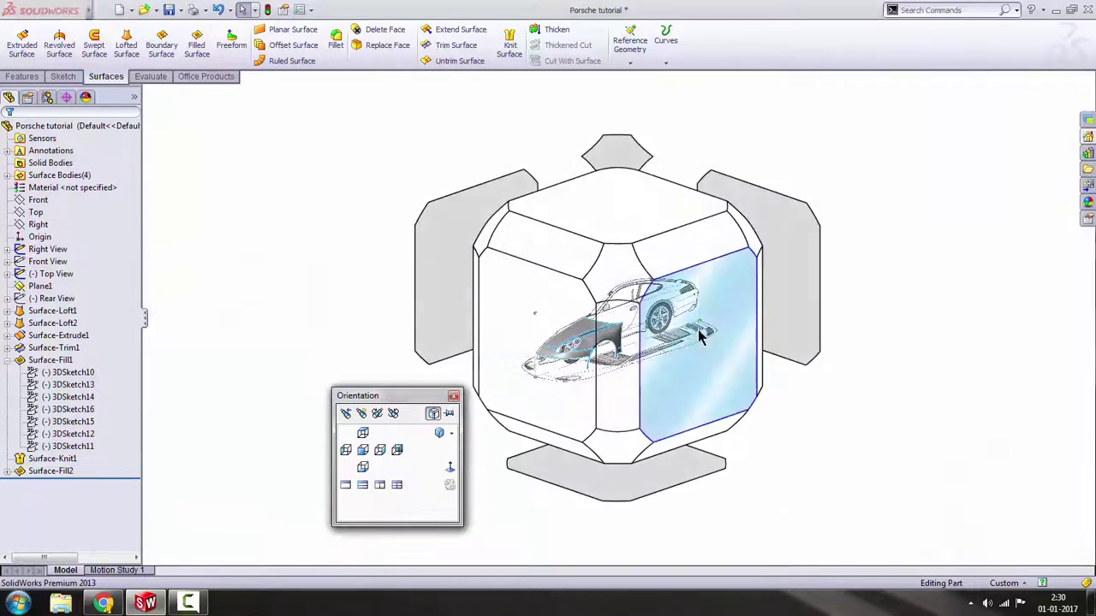
{"action": "left_click", "coordinate": [598, 346]}
{"action": "scroll", "coordinate": [334, 332], "scroll_direction": "down", "scroll_amount": 2}
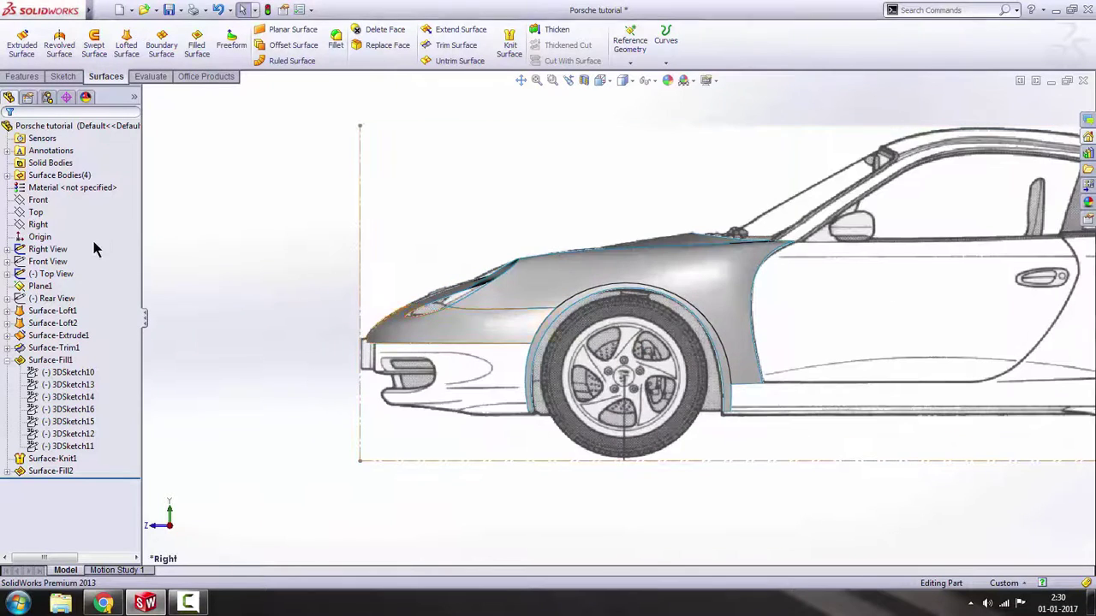
{"action": "left_click", "coordinate": [52, 209]}
{"action": "left_click", "coordinate": [131, 29]}
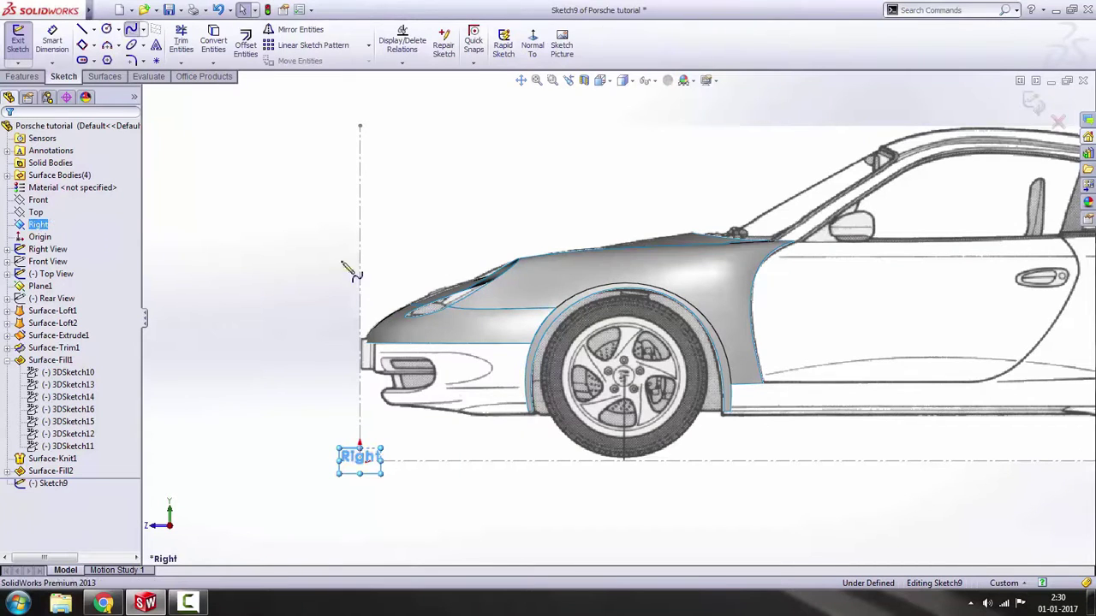
{"action": "scroll", "coordinate": [342, 263], "scroll_direction": "down", "scroll_amount": 4}
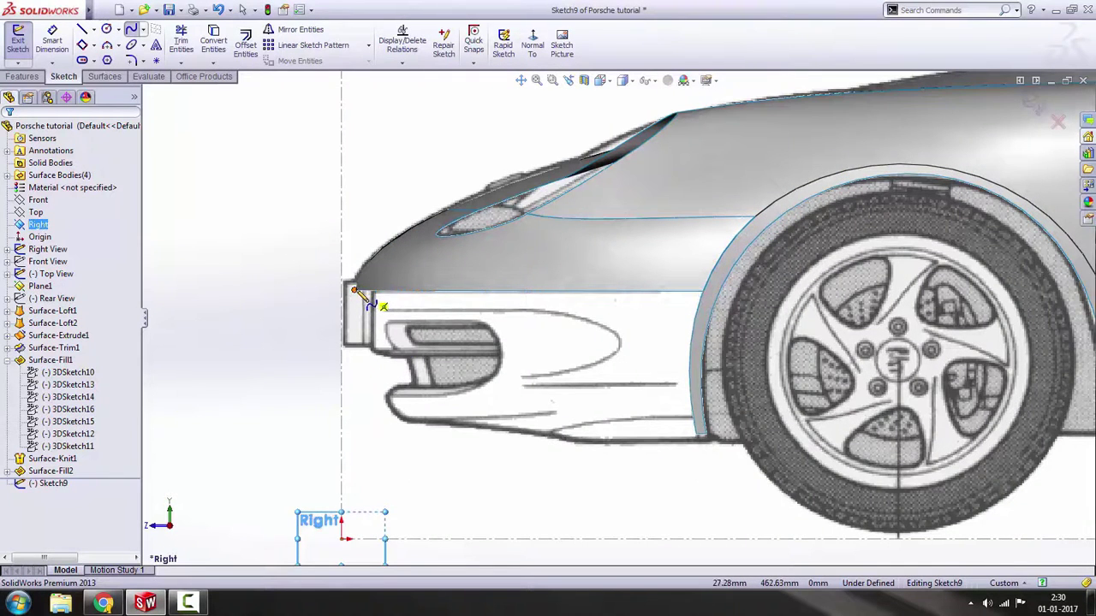
{"action": "left_click", "coordinate": [354, 290]}
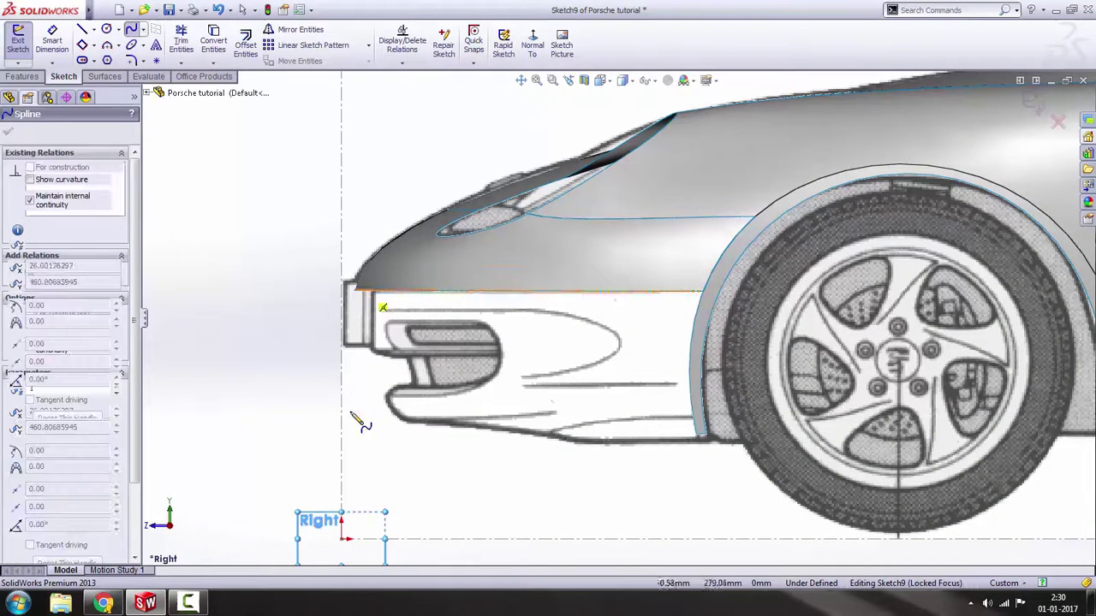
{"action": "left_click", "coordinate": [406, 421]}
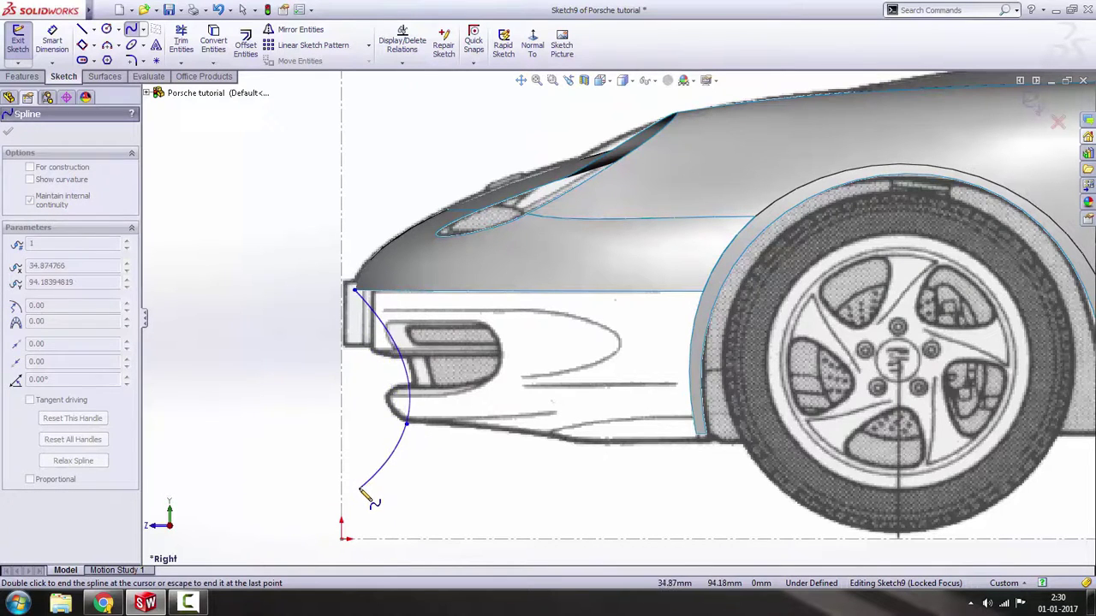
{"action": "key", "text": "Escape"}
Bow the bumper spline forward by setting its upper tangent to about -85.6° and its lower tangent to about -37.9°.
{"action": "double_click", "coordinate": [382, 360]}
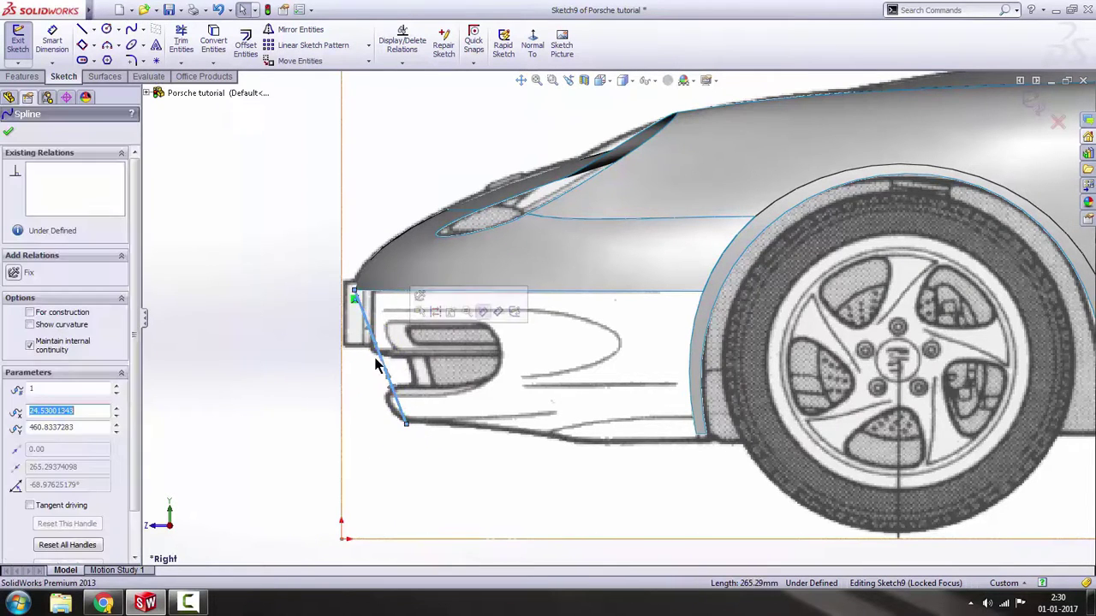
{"action": "left_click_drag", "start_coordinate": [376, 344], "coordinate": [365, 368]}
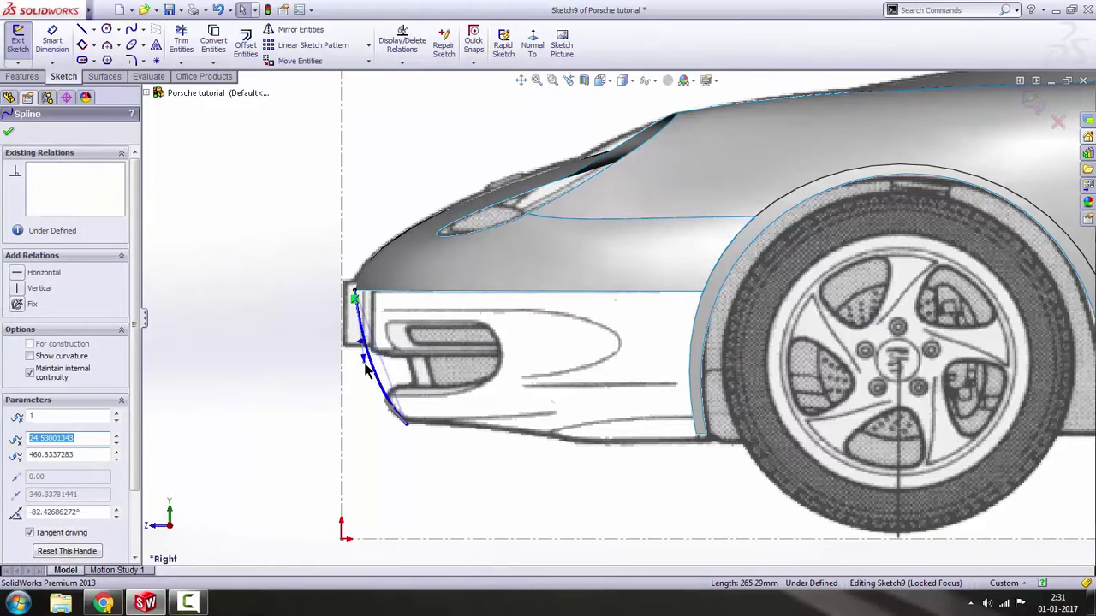
{"action": "scroll", "coordinate": [411, 398], "scroll_direction": "down", "scroll_amount": 6}
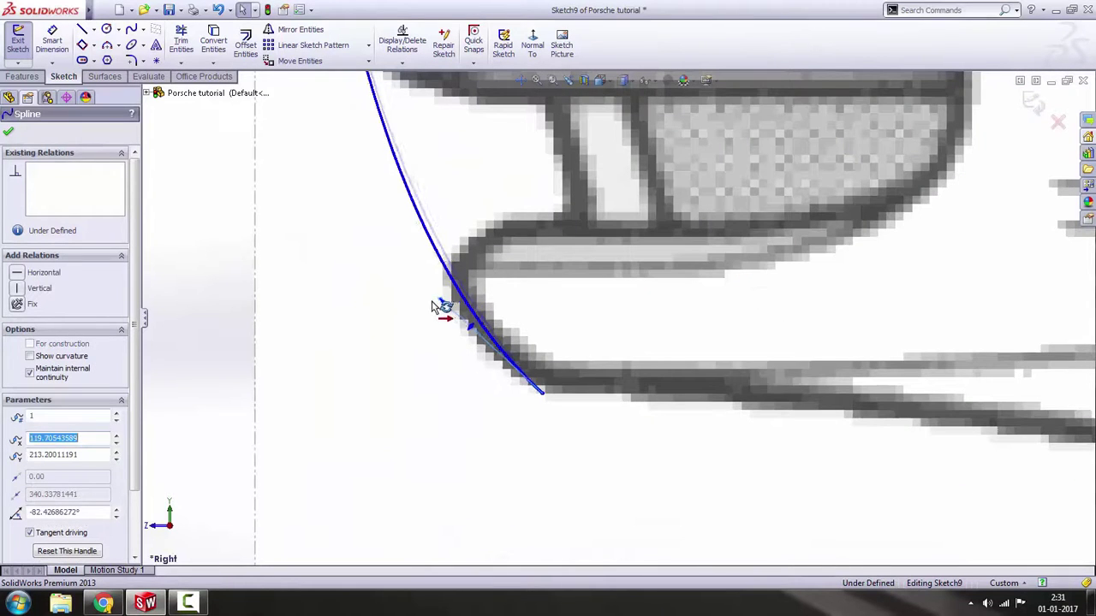
{"action": "scroll", "coordinate": [425, 304], "scroll_direction": "up", "scroll_amount": 3}
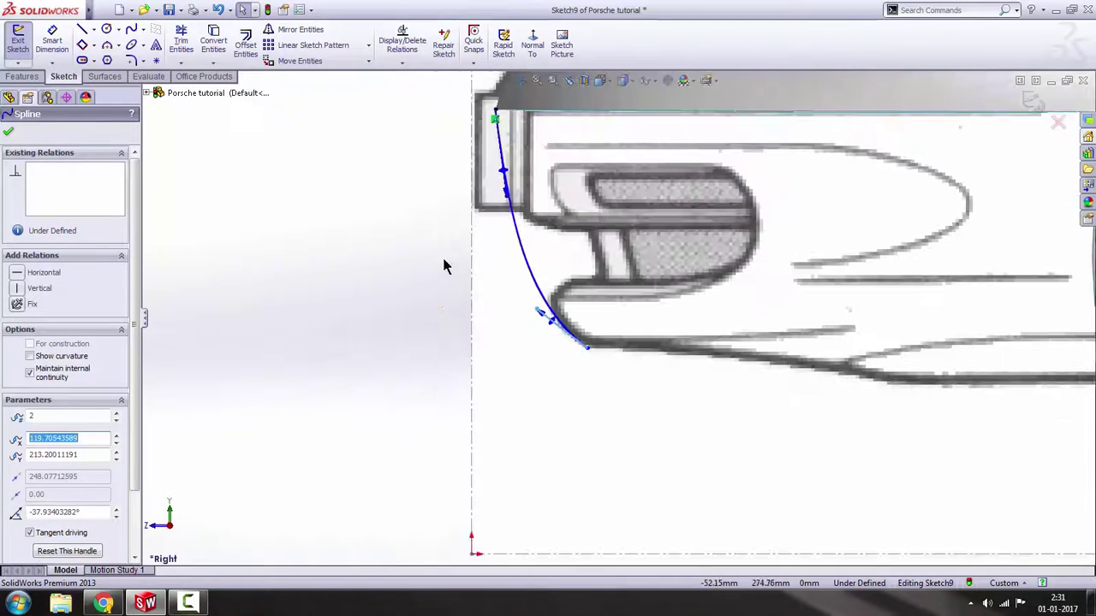
{"action": "left_click", "coordinate": [499, 192]}
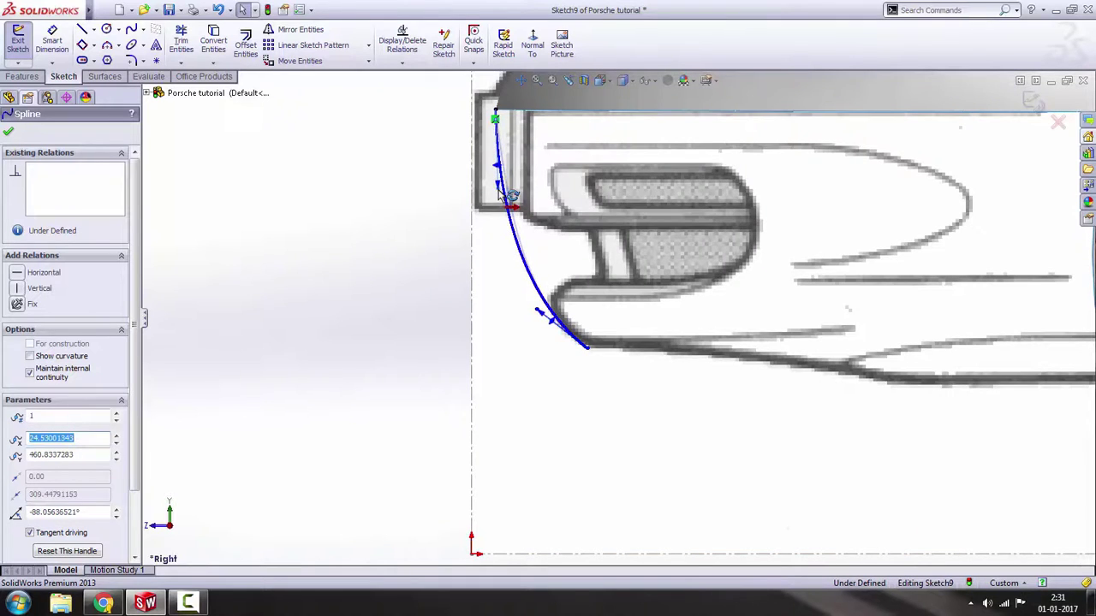
{"action": "left_click_drag", "start_coordinate": [499, 191], "coordinate": [504, 191]}
Refine the bumper spline's shape with its upper tangent at about -85.4° and its lower tangent at about -46.7°.
{"action": "scroll", "coordinate": [481, 237], "scroll_direction": "up", "scroll_amount": 2}
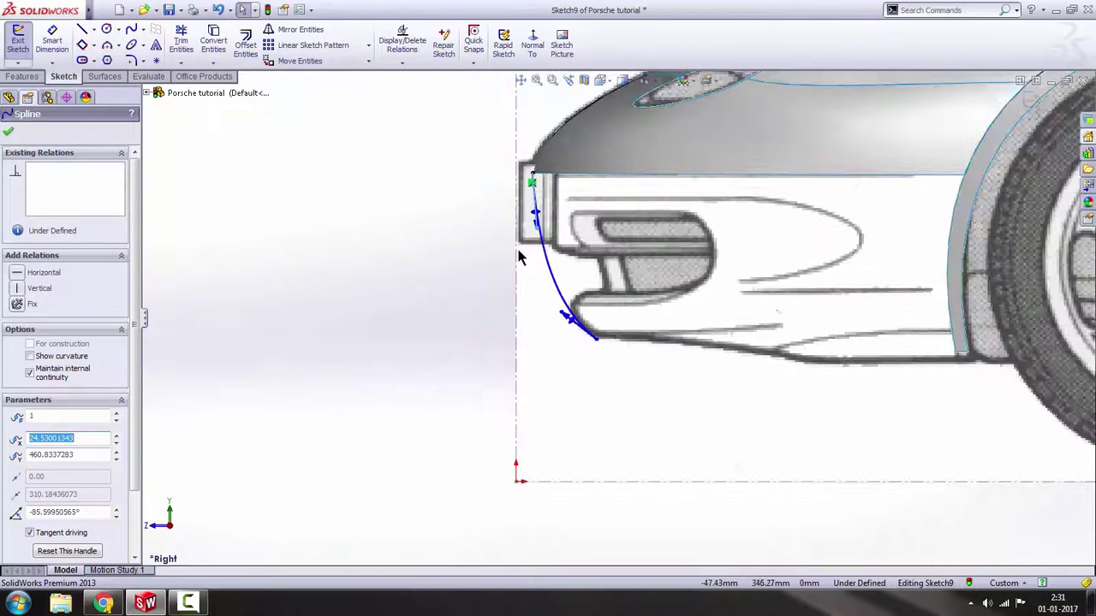
{"action": "scroll", "coordinate": [520, 256], "scroll_direction": "down", "scroll_amount": 1}
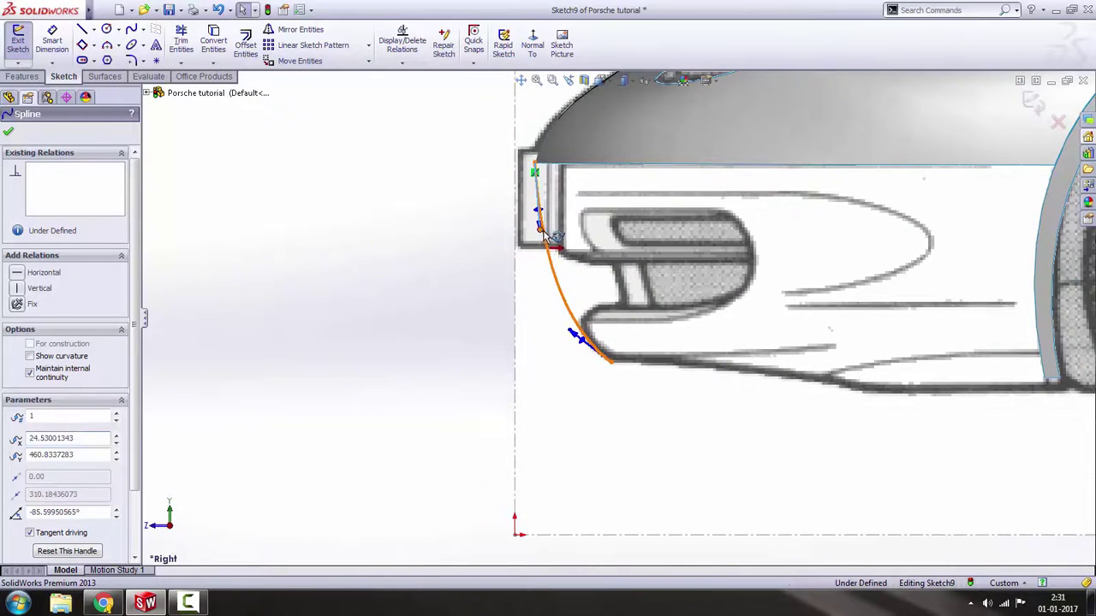
{"action": "left_click_drag", "start_coordinate": [545, 238], "coordinate": [558, 255]}
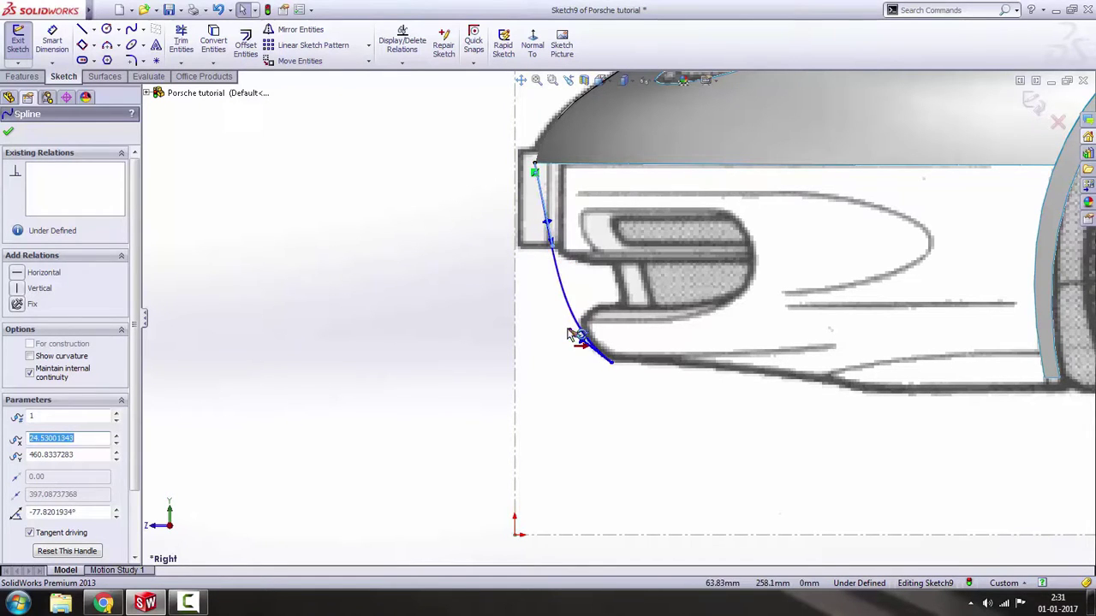
{"action": "mouse_move", "coordinate": [569, 333]}
{"action": "left_mouse_down"}
{"action": "mouse_move", "coordinate": [578, 328]}
{"action": "mouse_move", "coordinate": [568, 319]}
{"action": "left_mouse_up"}
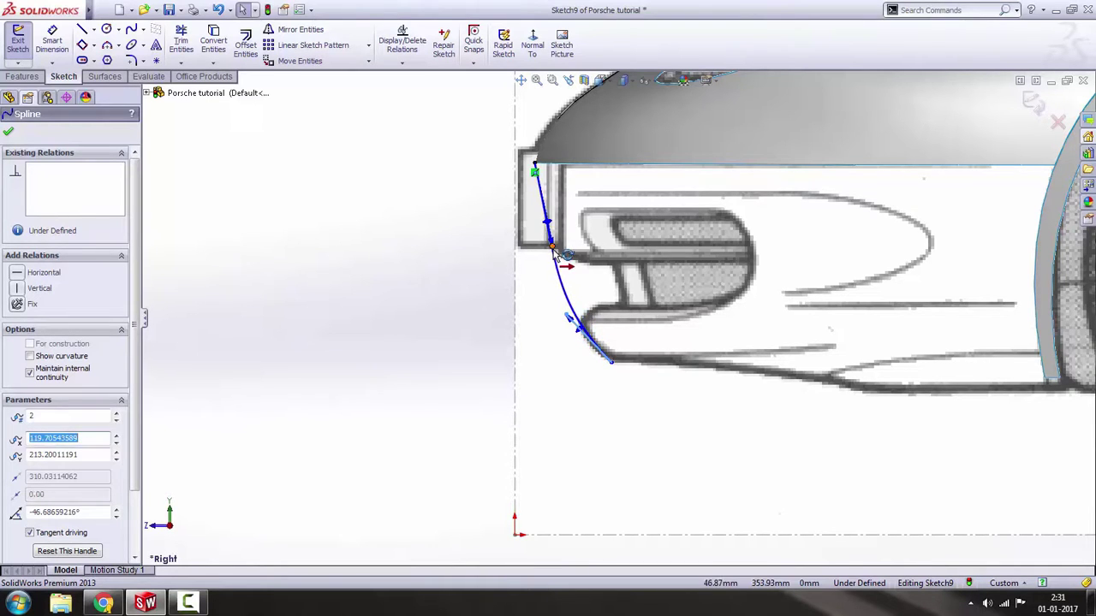
{"action": "left_click_drag", "start_coordinate": [554, 251], "coordinate": [543, 248]}
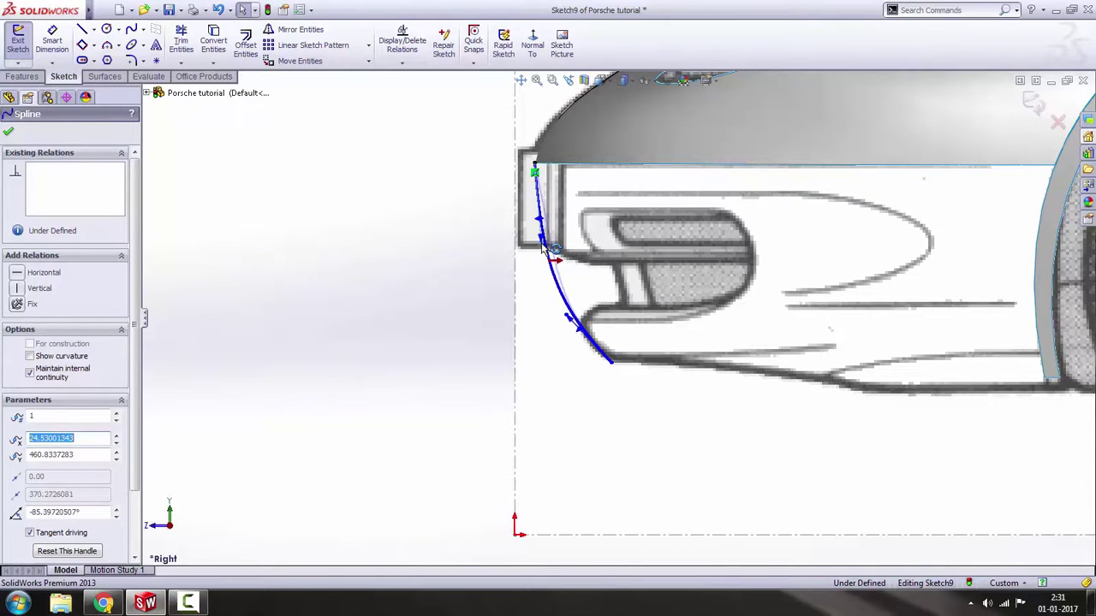
{"action": "scroll", "coordinate": [395, 271], "scroll_direction": "up", "scroll_amount": 3}
{"action": "left_click", "coordinate": [395, 271]}
Add a tangent relation between the bumper spline and the front centre edge of the filled nose surface.
{"action": "scroll", "coordinate": [533, 219], "scroll_direction": "down", "scroll_amount": 3}
{"action": "scroll", "coordinate": [614, 221], "scroll_direction": "down", "scroll_amount": 2}
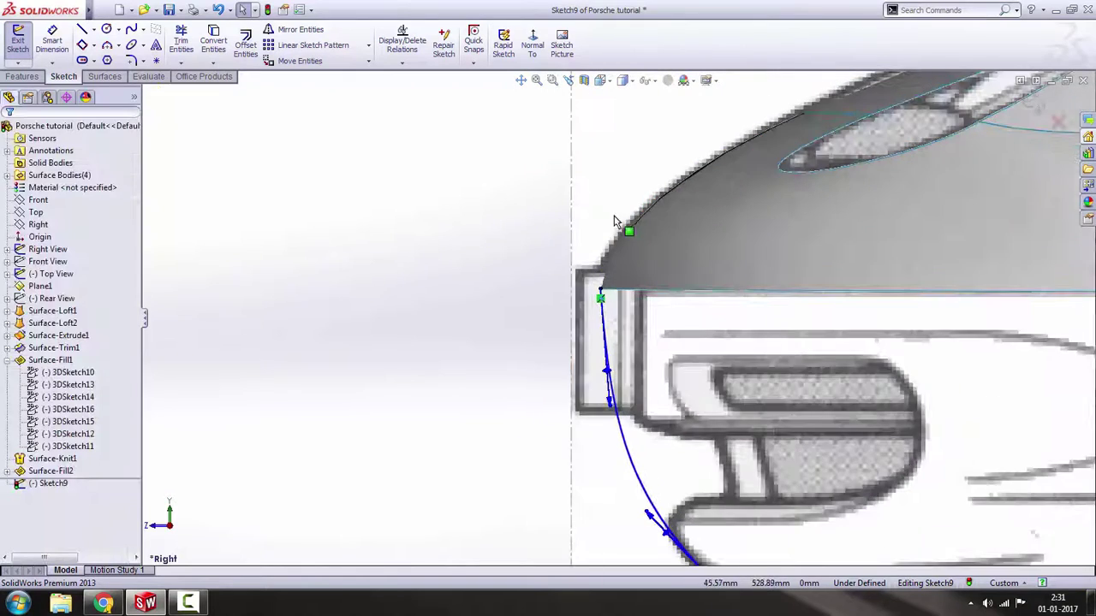
{"action": "scroll", "coordinate": [614, 221], "scroll_direction": "up", "scroll_amount": 4}
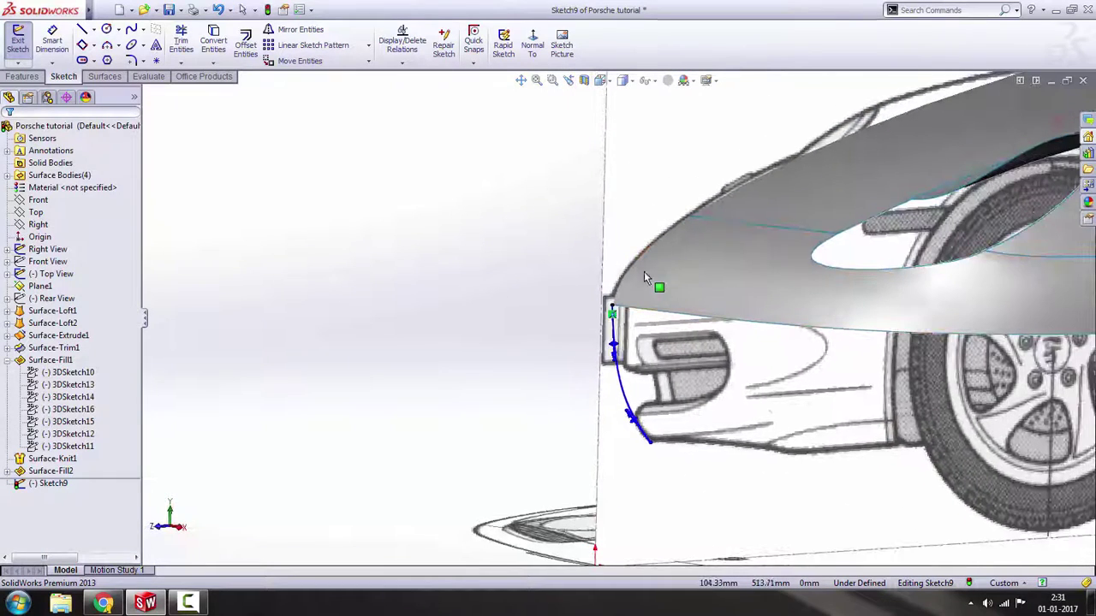
{"action": "left_click", "coordinate": [633, 287]}
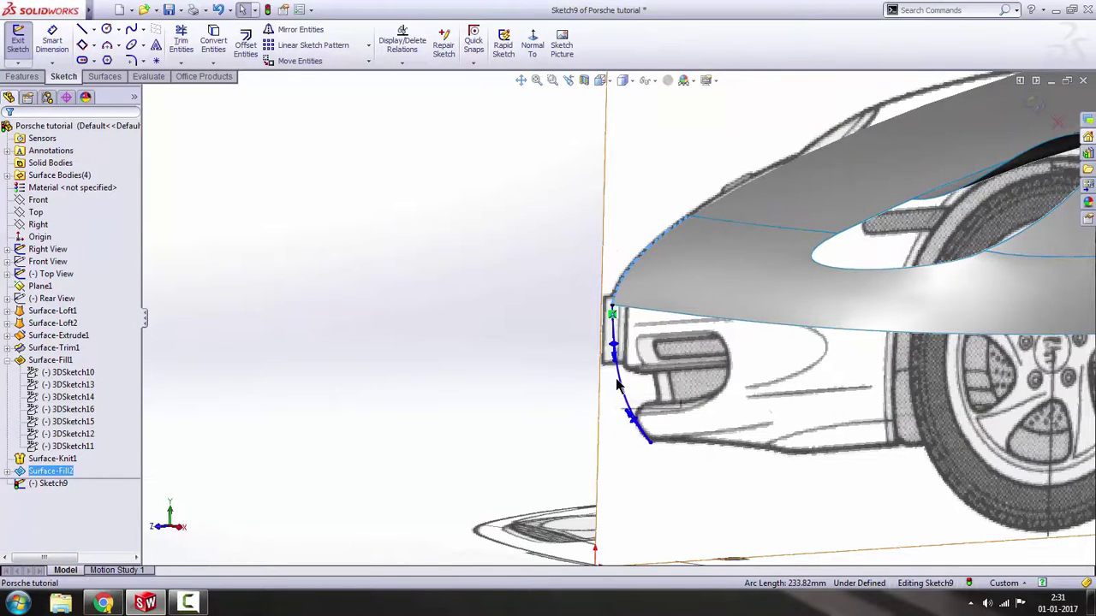
{"action": "left_click", "coordinate": [618, 375], "text": "ctrl"}
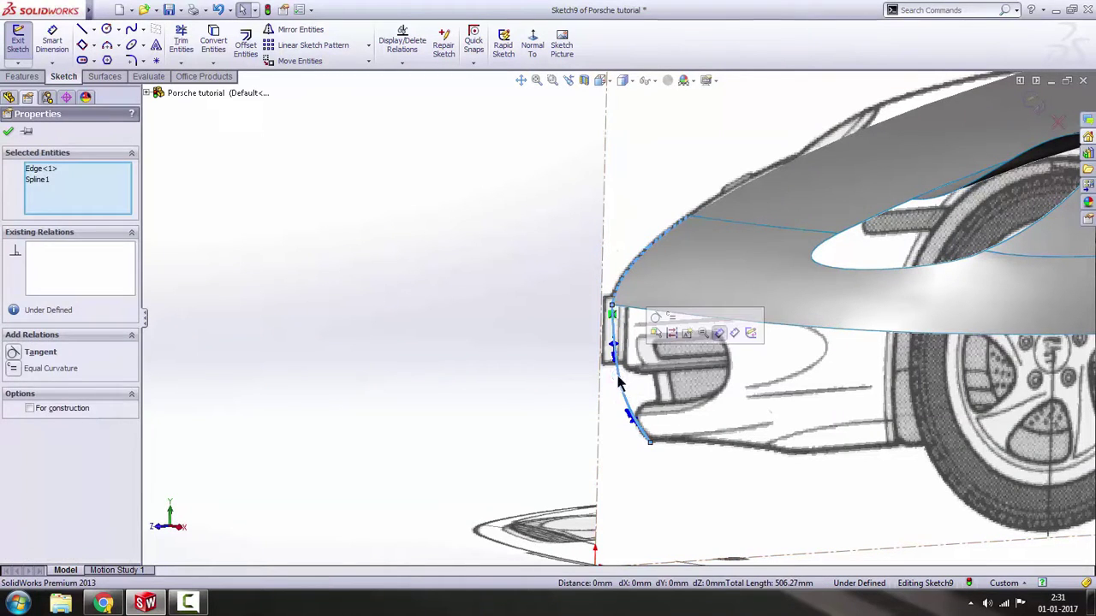
{"action": "left_click", "coordinate": [655, 332]}
{"action": "scroll", "coordinate": [654, 333], "scroll_direction": "up", "scroll_amount": 3}
{"action": "left_click", "coordinate": [429, 397]}
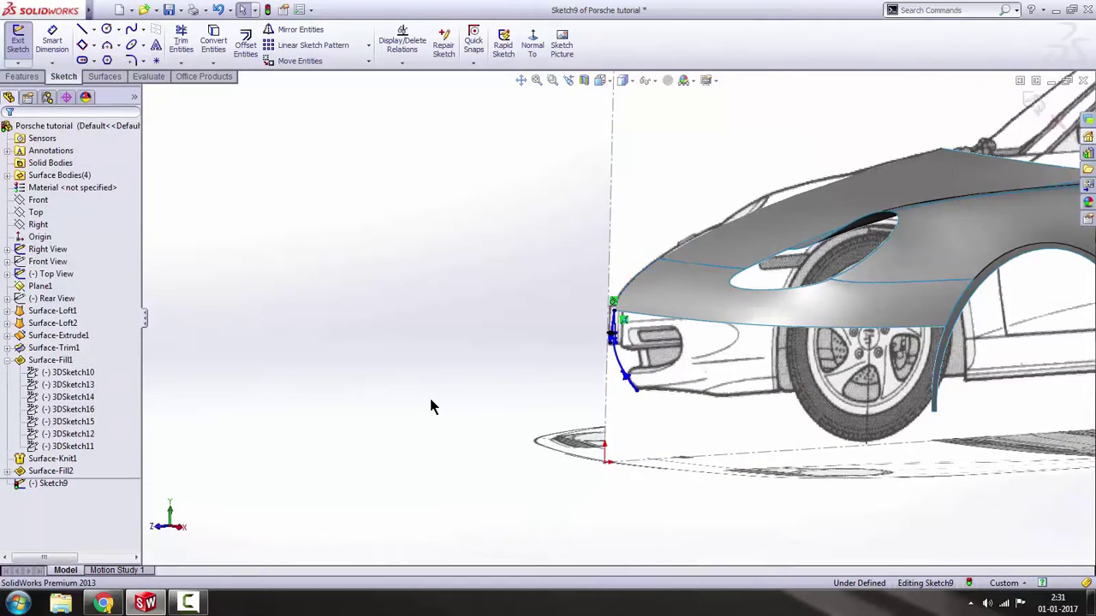
Lengthen the upper tangent of the bumper spline to a weight of about 370 in the Right view.
{"action": "key", "text": "space"}
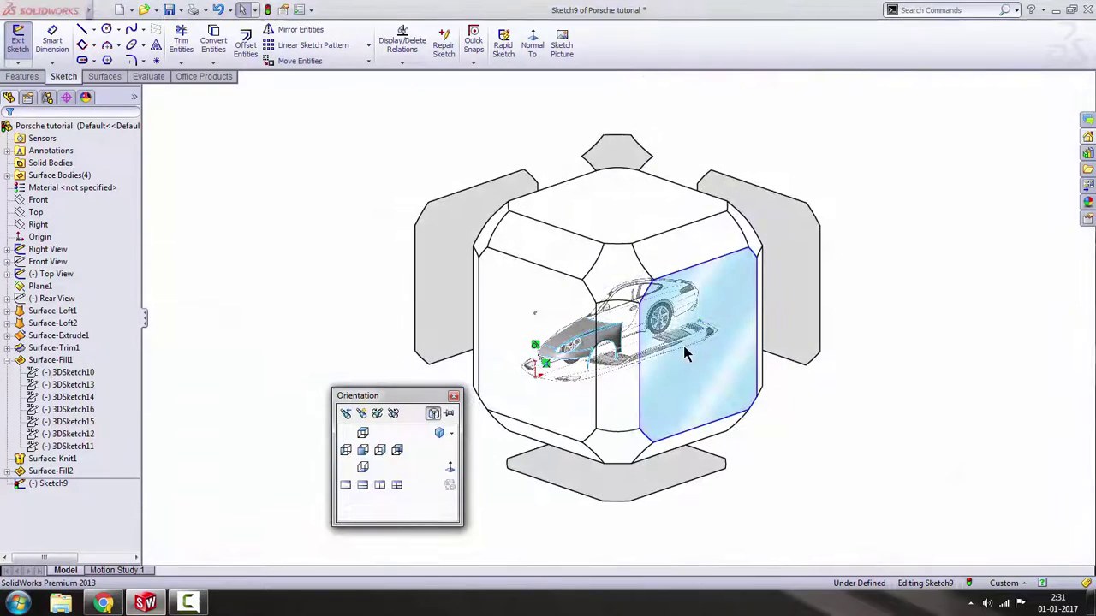
{"action": "left_click", "coordinate": [687, 343]}
{"action": "scroll", "coordinate": [394, 347], "scroll_direction": "down", "scroll_amount": 10}
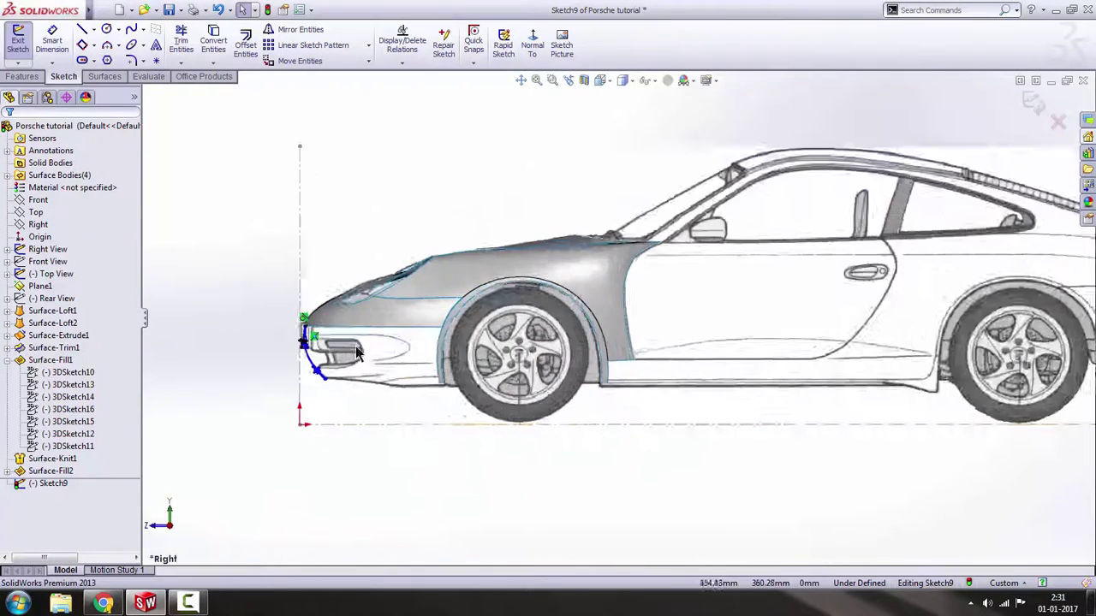
{"action": "scroll", "coordinate": [394, 347], "scroll_direction": "down", "scroll_amount": 2}
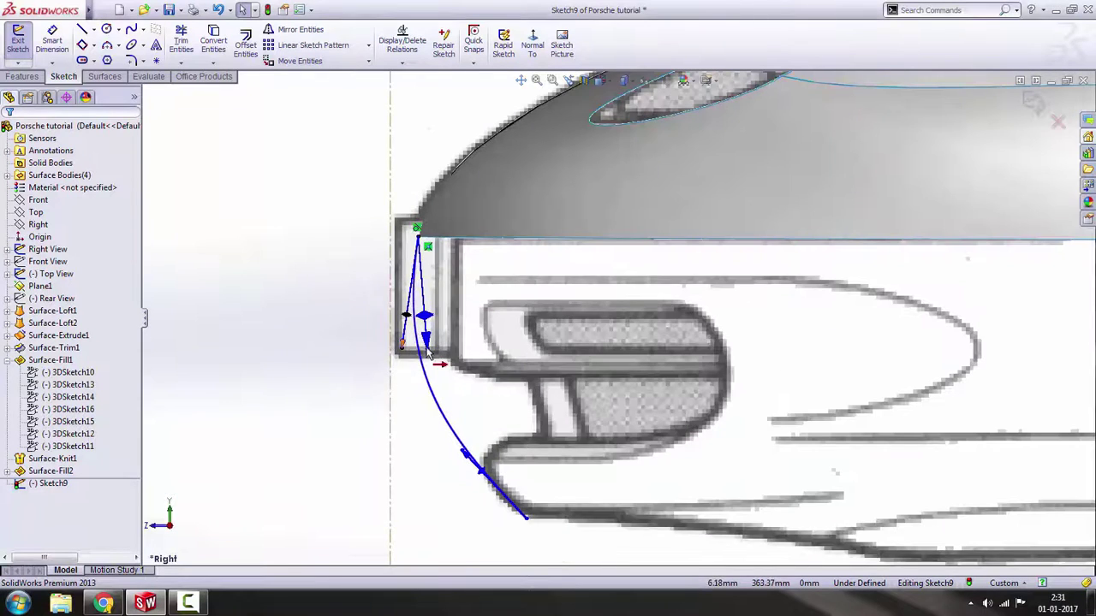
{"action": "scroll", "coordinate": [405, 369], "scroll_direction": "up", "scroll_amount": 3}
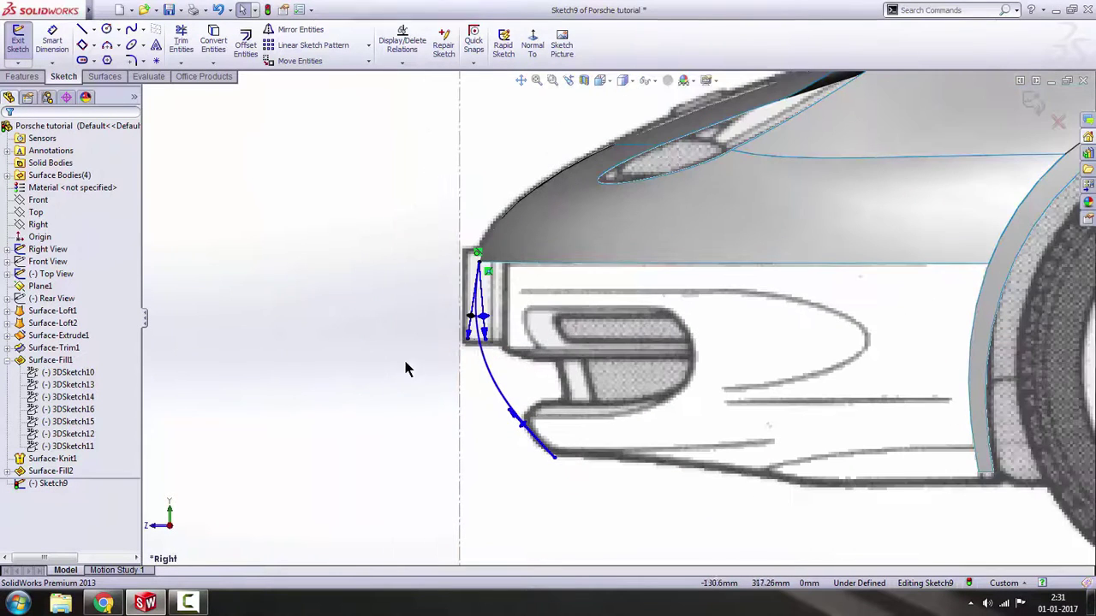
{"action": "left_click", "coordinate": [470, 343]}
{"action": "scroll", "coordinate": [481, 336], "scroll_direction": "down", "scroll_amount": 2}
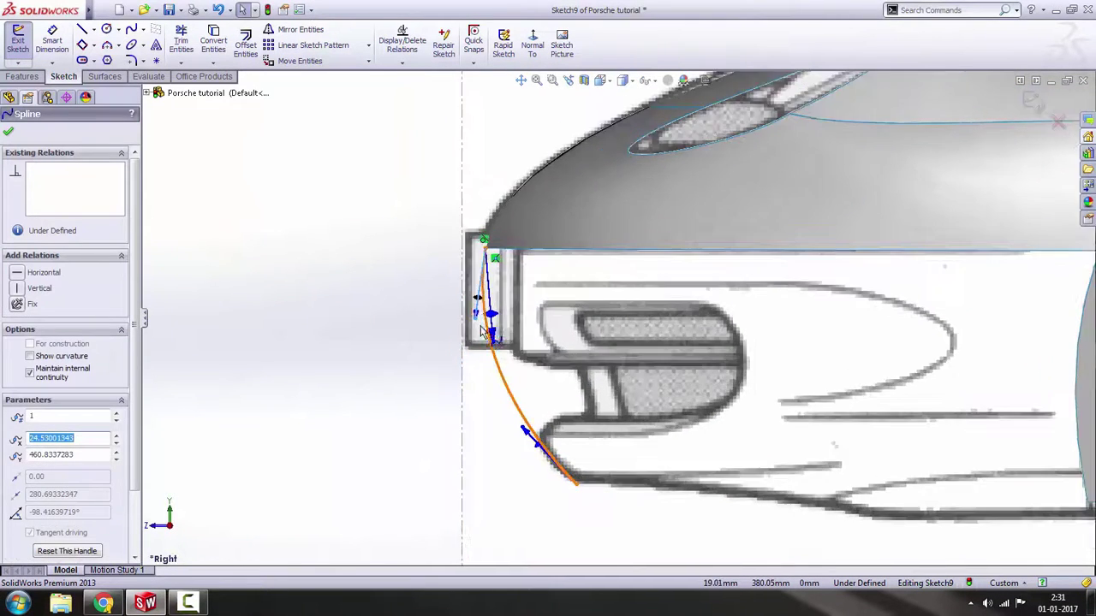
{"action": "left_click_drag", "start_coordinate": [476, 319], "coordinate": [463, 345]}
{"action": "left_click", "coordinate": [414, 353]}
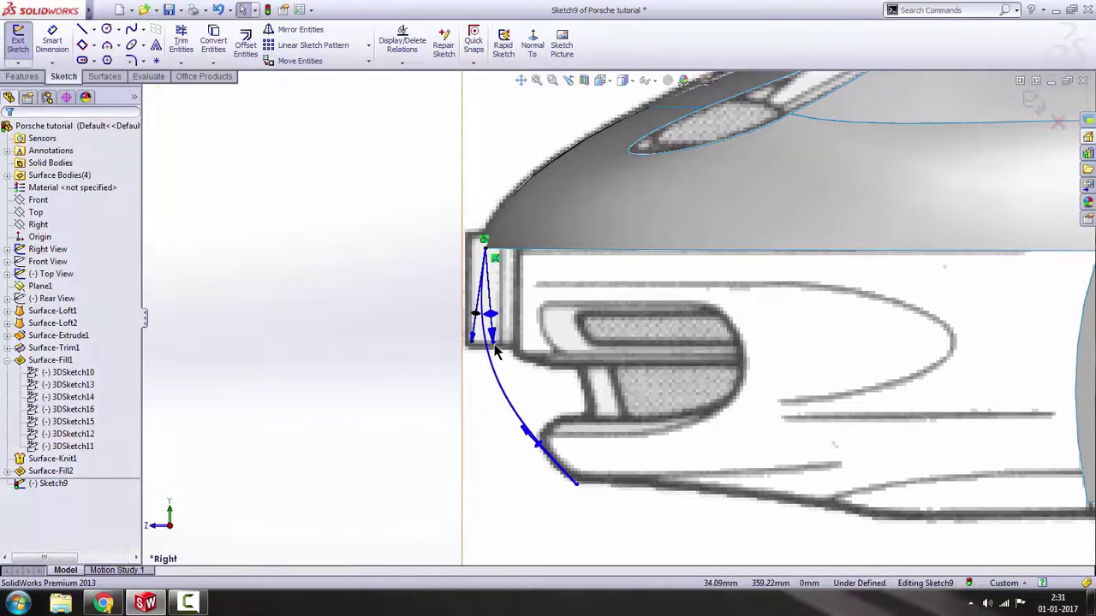
{"action": "left_click", "coordinate": [470, 345]}
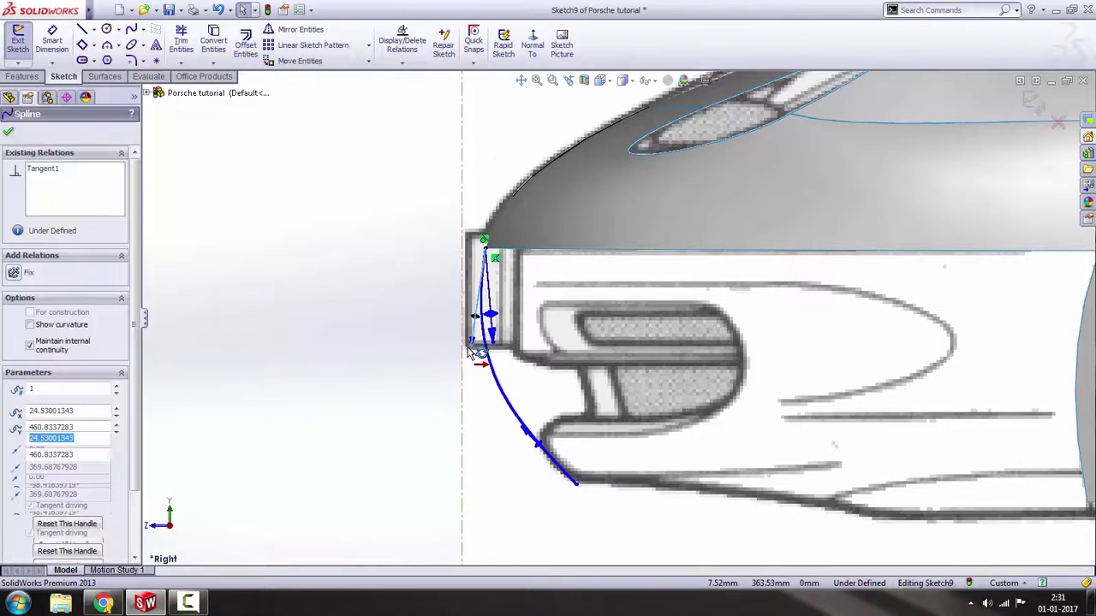
Adjust the bumper spline's lower tangent to about -46.9° and its upper tangent weight to about 331, and close the sketch.
{"action": "left_click", "coordinate": [516, 431]}
{"action": "left_click_drag", "start_coordinate": [515, 422], "coordinate": [518, 422]}
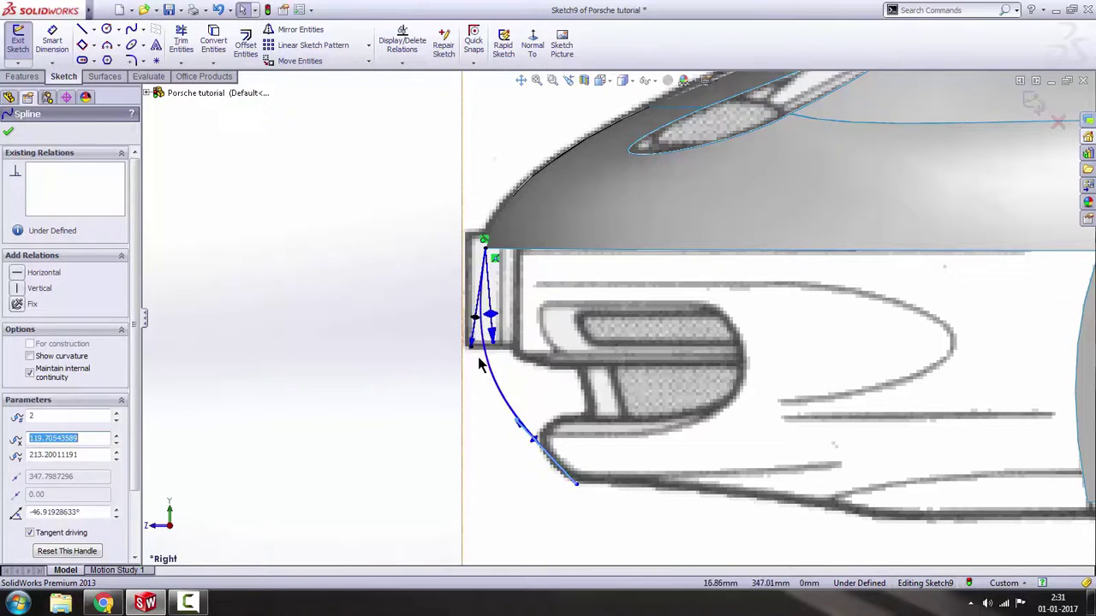
{"action": "left_click_drag", "start_coordinate": [472, 347], "coordinate": [473, 326]}
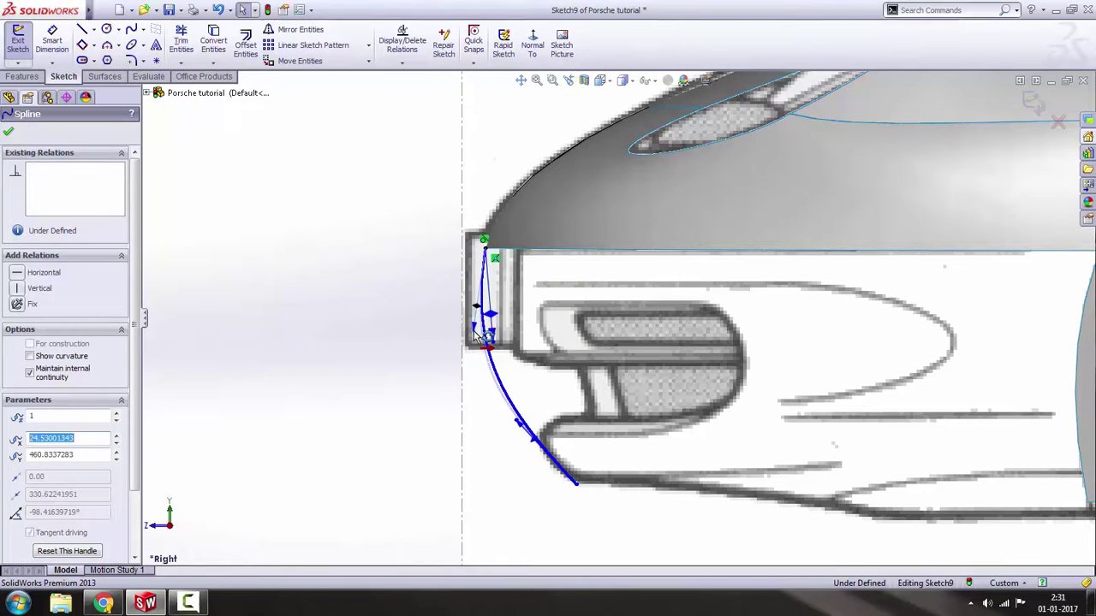
{"action": "left_click", "coordinate": [388, 351]}
{"action": "scroll", "coordinate": [520, 338], "scroll_direction": "up", "scroll_amount": 5}
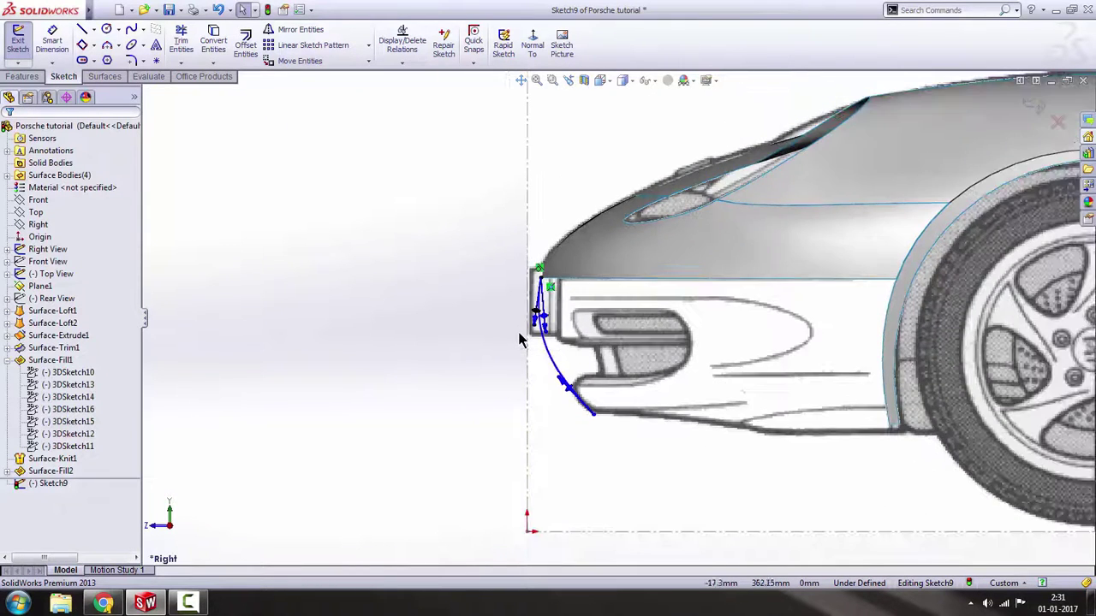
{"action": "scroll", "coordinate": [697, 321], "scroll_direction": "up", "scroll_amount": 8}
{"action": "scroll", "coordinate": [827, 247], "scroll_direction": "down", "scroll_amount": 3}
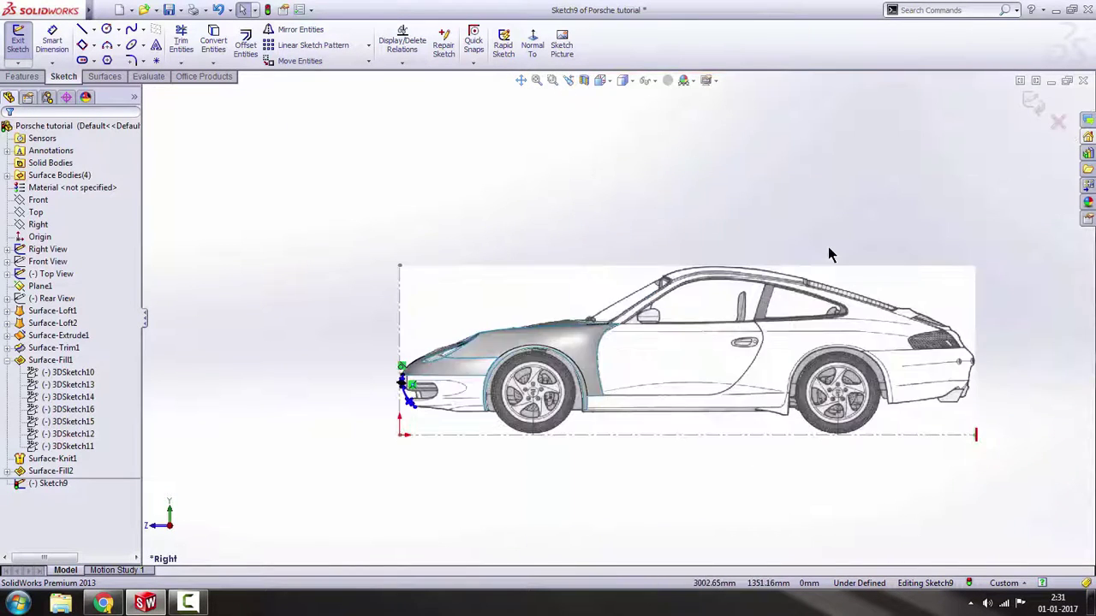
{"action": "left_click", "coordinate": [1032, 103]}
{"action": "left_click", "coordinate": [356, 395]}
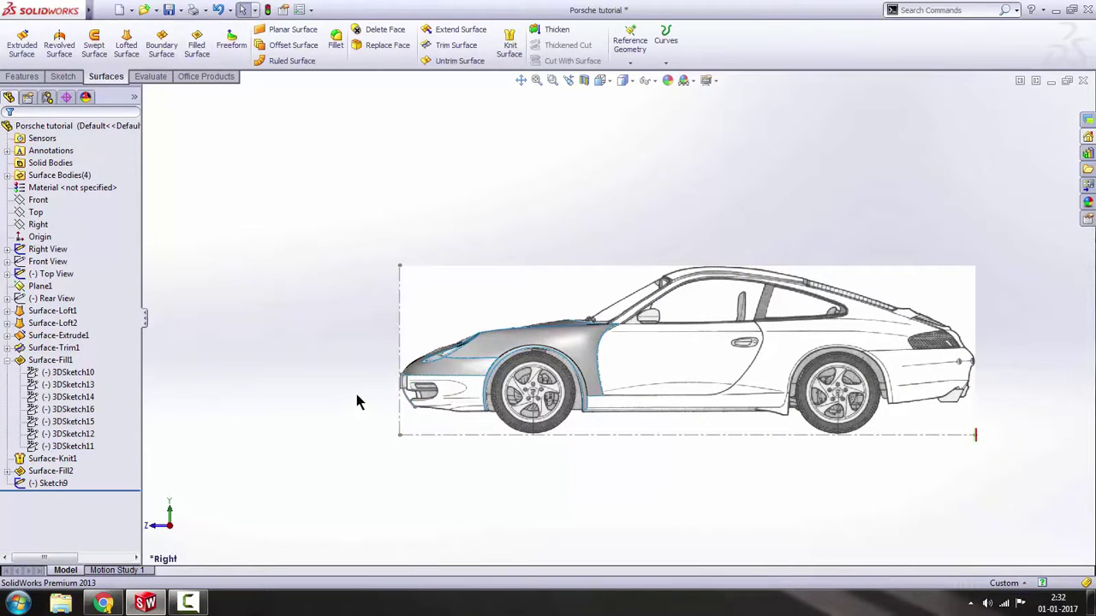
Sketch a two-point 3D spline about 923 mm long from the bumper's lower front corner to the wheel arch's lower front end.
{"action": "left_click", "coordinate": [64, 77]}
{"action": "left_click", "coordinate": [15, 65]}
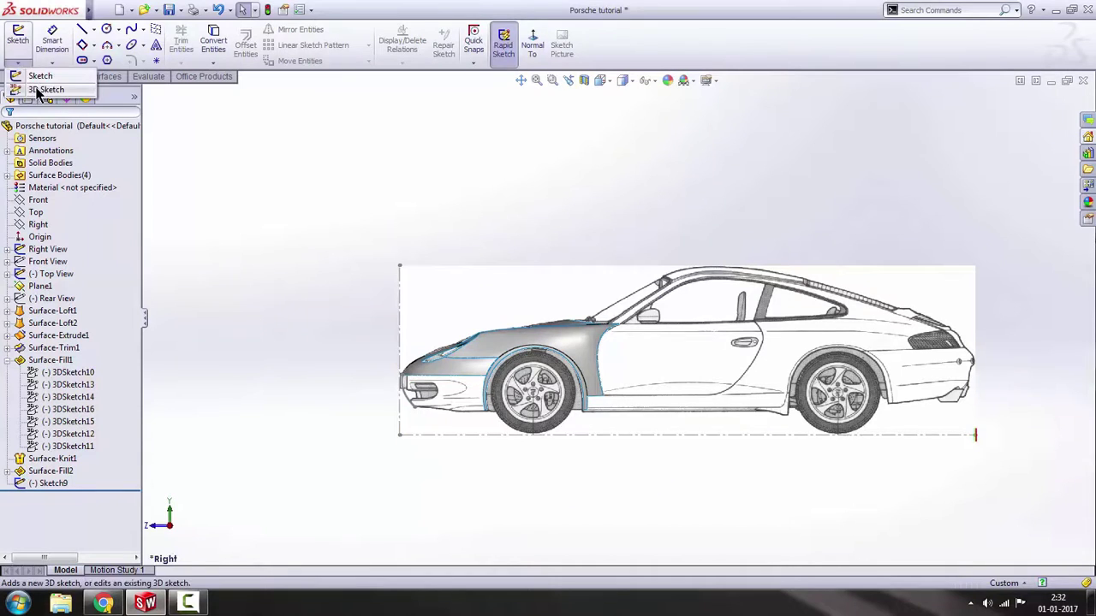
{"action": "left_click", "coordinate": [14, 87]}
{"action": "left_click", "coordinate": [131, 31]}
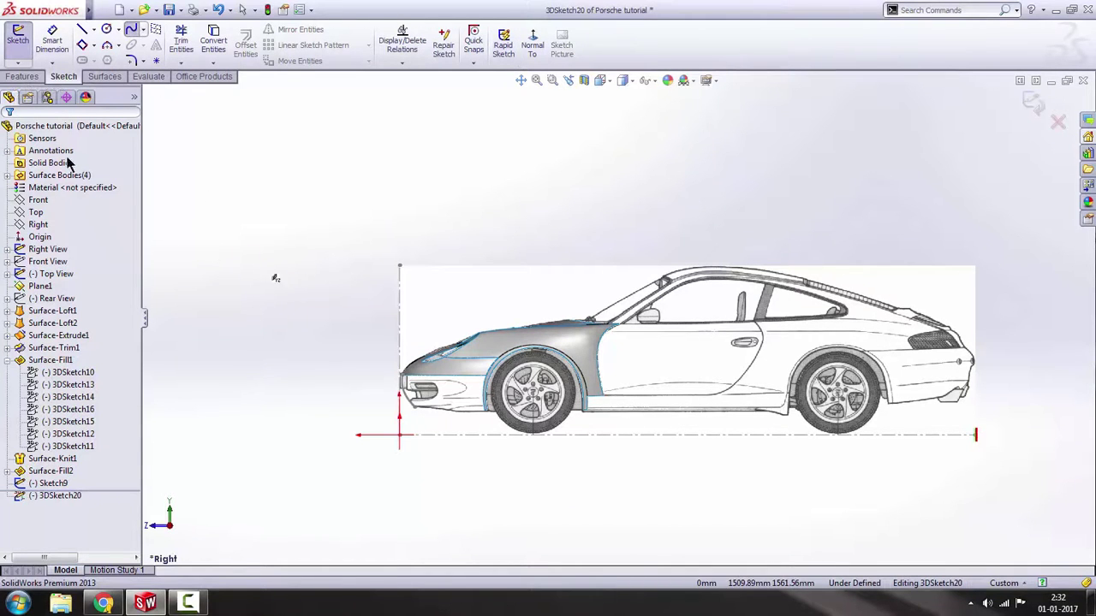
{"action": "scroll", "coordinate": [453, 506], "scroll_direction": "down", "scroll_amount": 3}
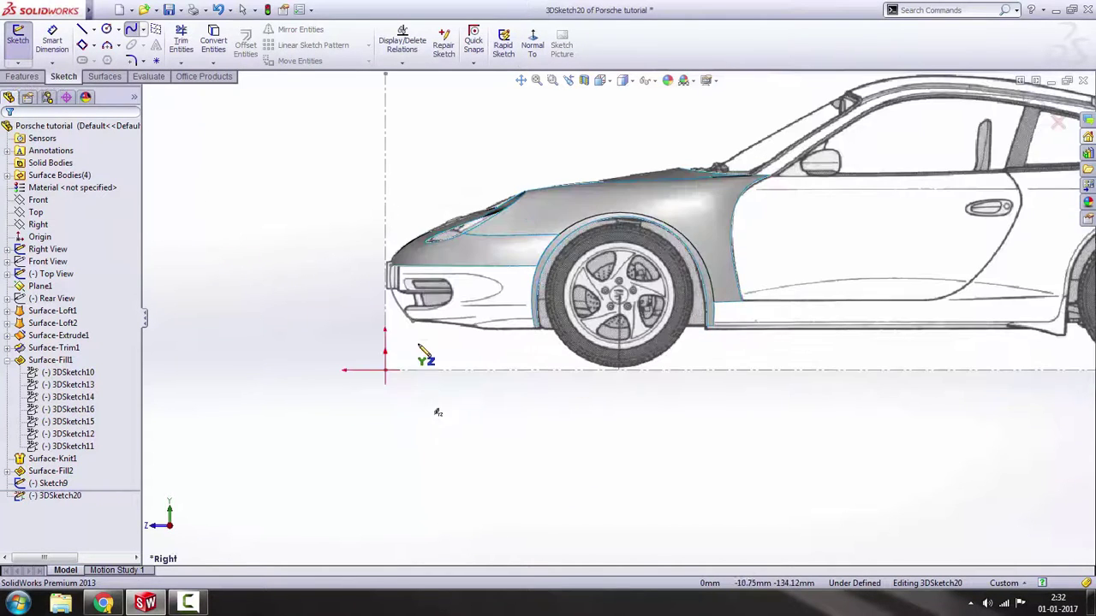
{"action": "left_click", "coordinate": [414, 324]}
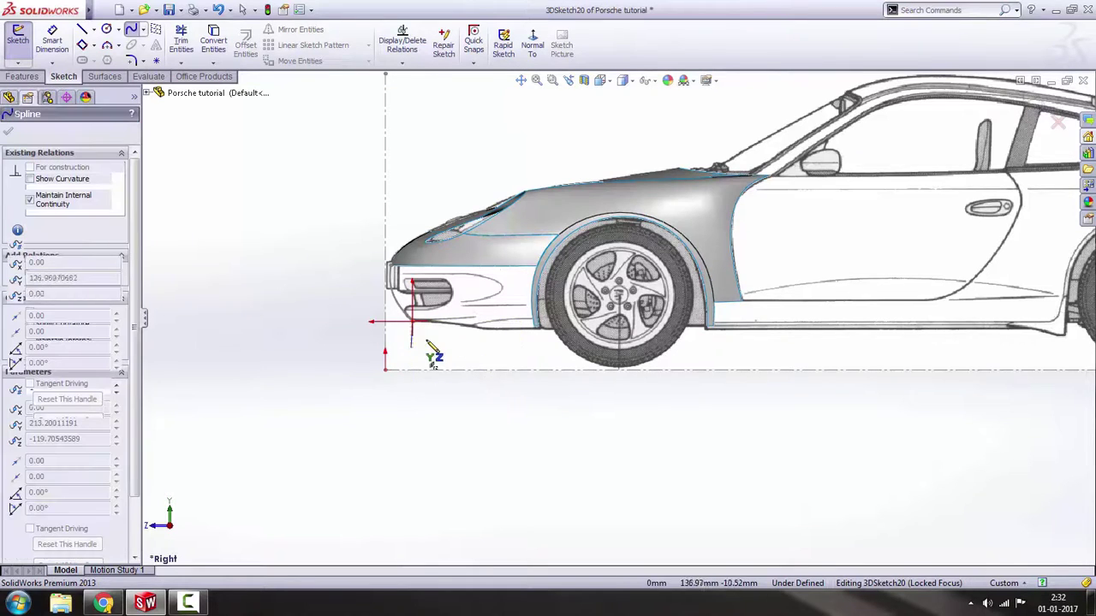
{"action": "scroll", "coordinate": [437, 358], "scroll_direction": "down", "scroll_amount": 3}
{"action": "left_click", "coordinate": [573, 311]}
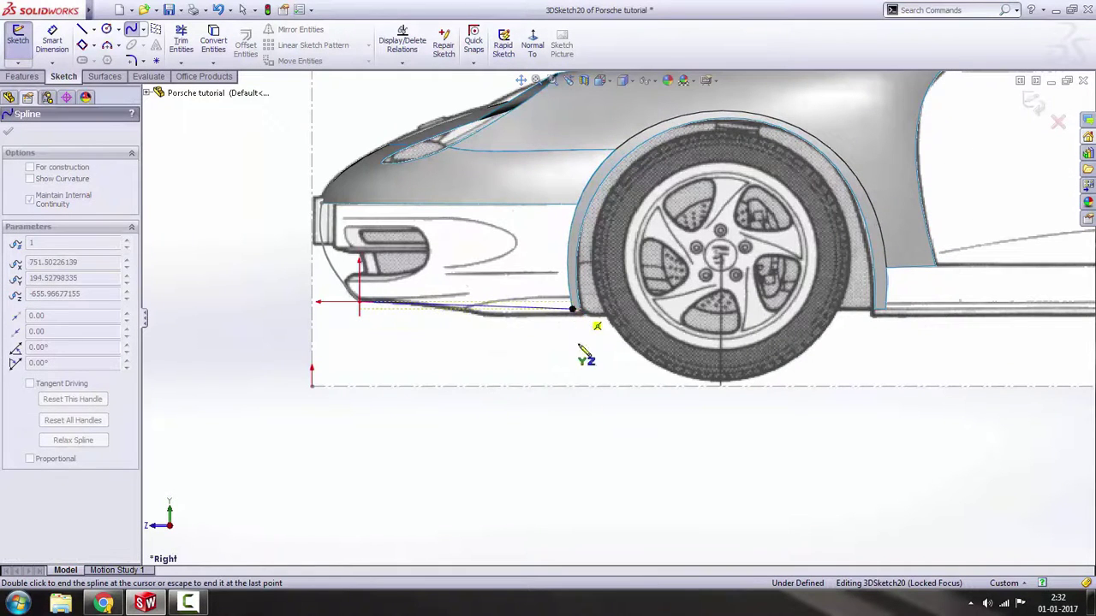
{"action": "key", "text": "Escape"}
Bow the 3D spline outward along the bumper outline in the Top view, with its rear tangent at a weight of about 1117.
{"action": "scroll", "coordinate": [482, 455], "scroll_direction": "up", "scroll_amount": 3}
{"action": "key", "text": "space"}
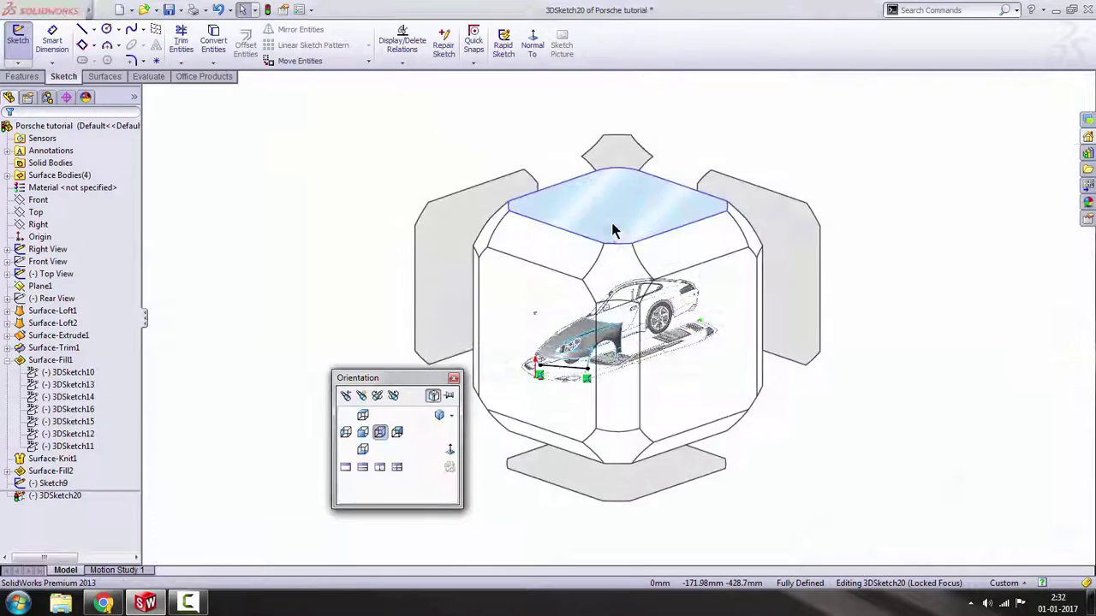
{"action": "left_click", "coordinate": [613, 229]}
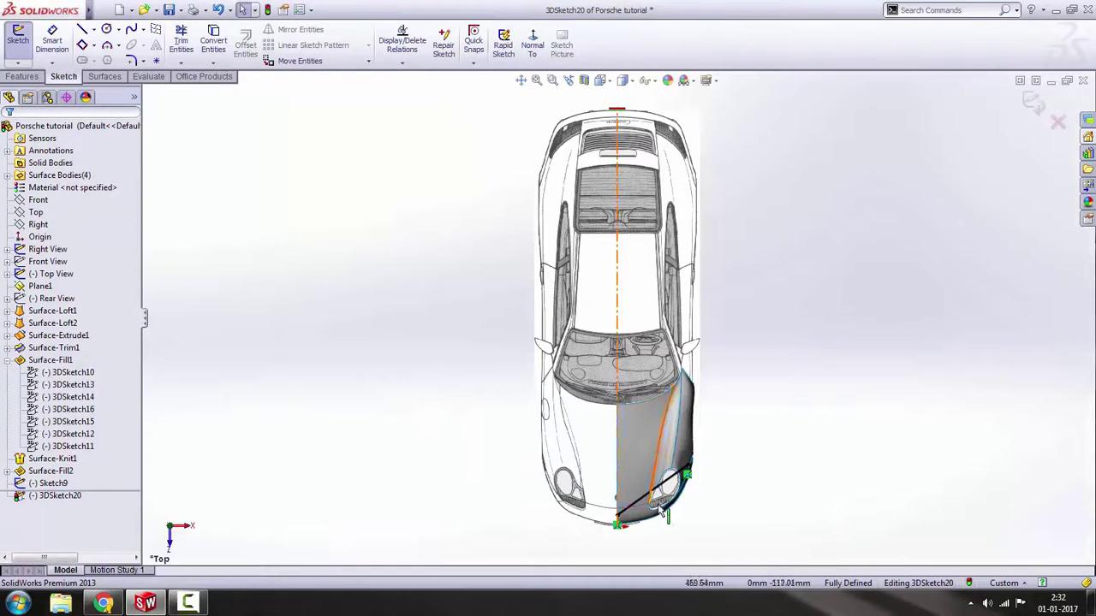
{"action": "scroll", "coordinate": [591, 424], "scroll_direction": "down", "scroll_amount": 5}
{"action": "left_click", "coordinate": [585, 411]}
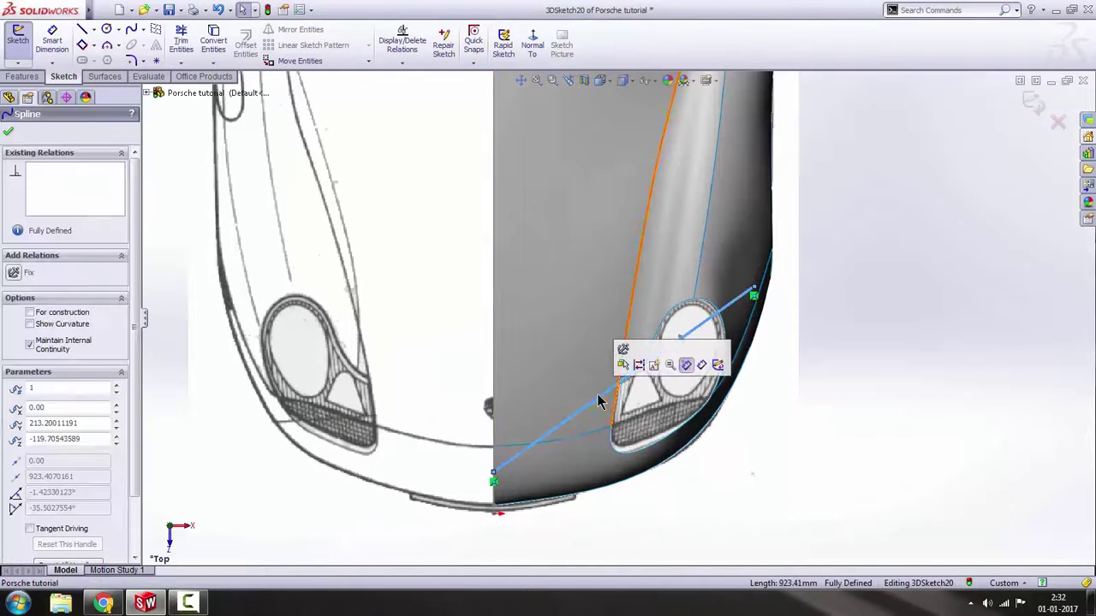
{"action": "left_click_drag", "start_coordinate": [600, 409], "coordinate": [670, 495]}
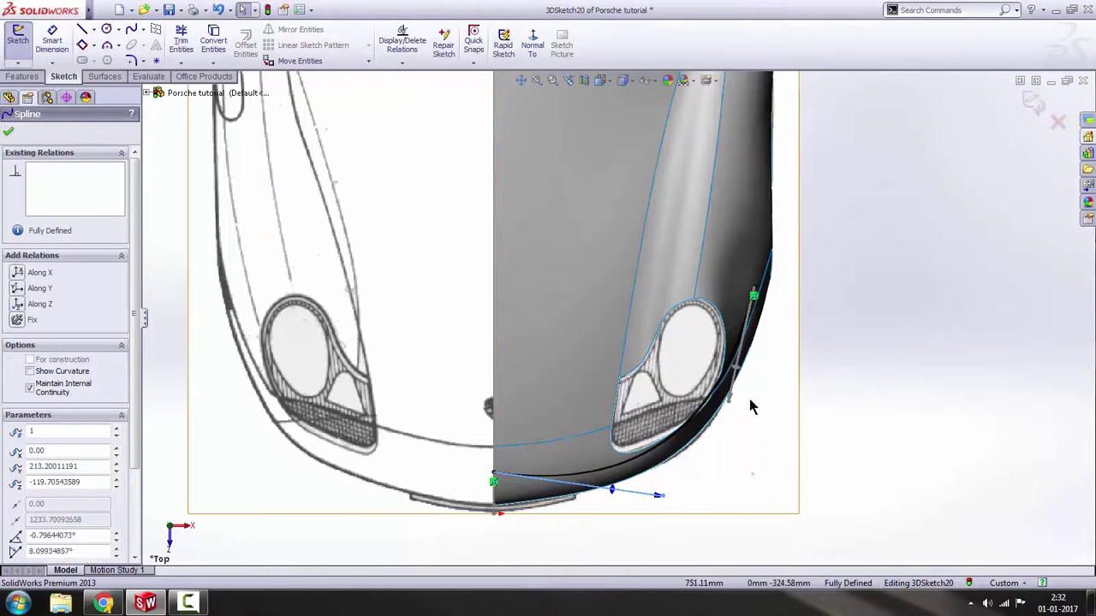
{"action": "left_click_drag", "start_coordinate": [732, 410], "coordinate": [753, 385]}
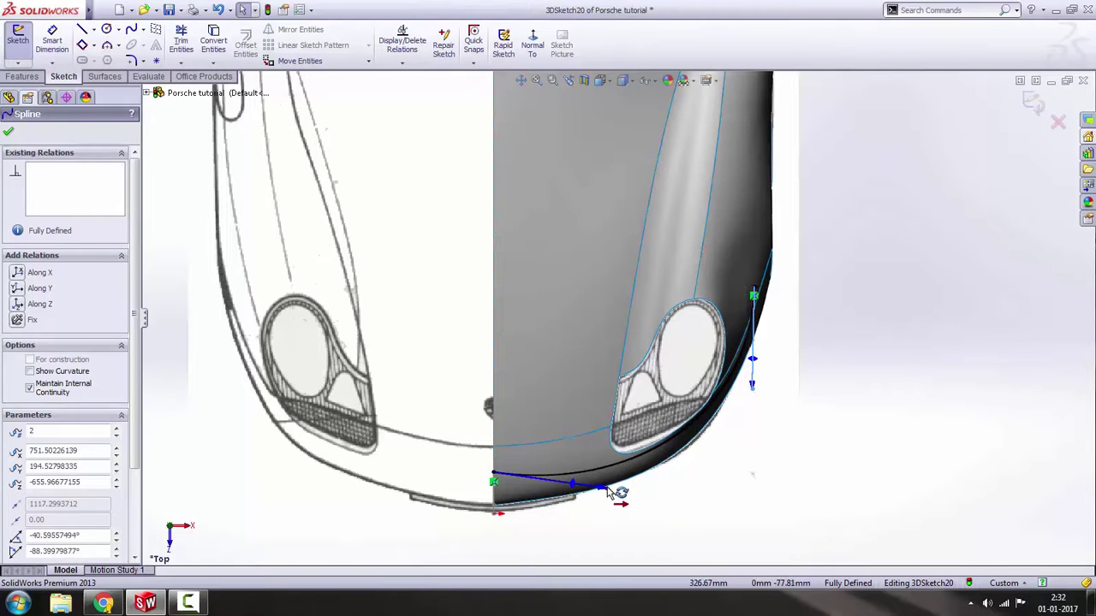
Constrain the 3D spline's front tangent along X and set its weight to about 1062.
{"action": "mouse_move", "coordinate": [606, 490]}
{"action": "left_mouse_down"}
{"action": "mouse_move", "coordinate": [591, 481]}
{"action": "mouse_move", "coordinate": [607, 483]}
{"action": "mouse_move", "coordinate": [603, 493]}
{"action": "mouse_move", "coordinate": [602, 479]}
{"action": "left_mouse_up"}
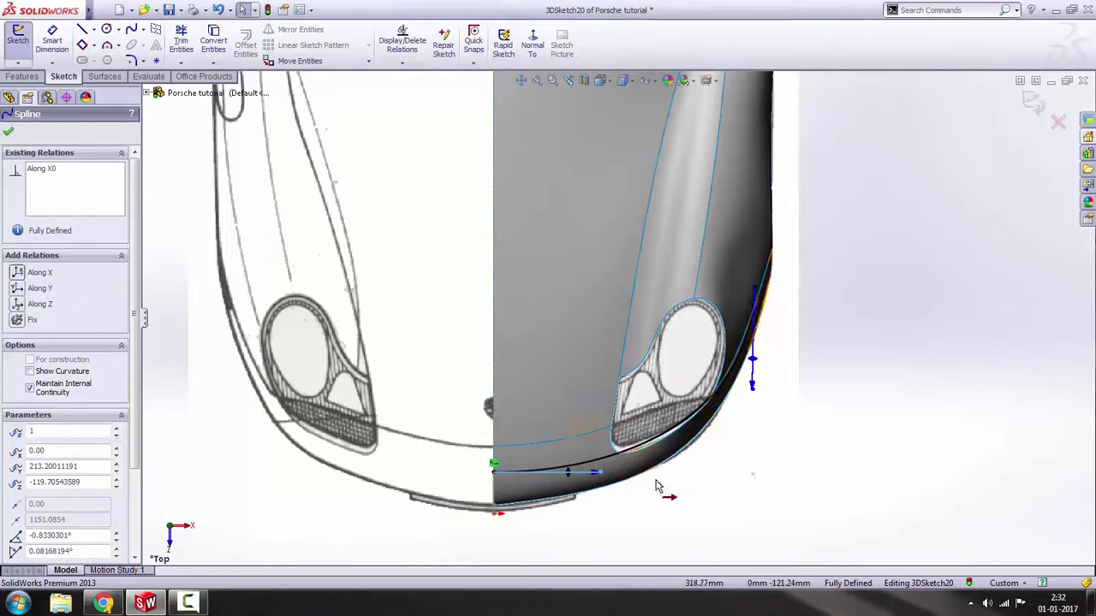
{"action": "left_click", "coordinate": [741, 467]}
{"action": "left_click_drag", "start_coordinate": [600, 473], "coordinate": [592, 491]}
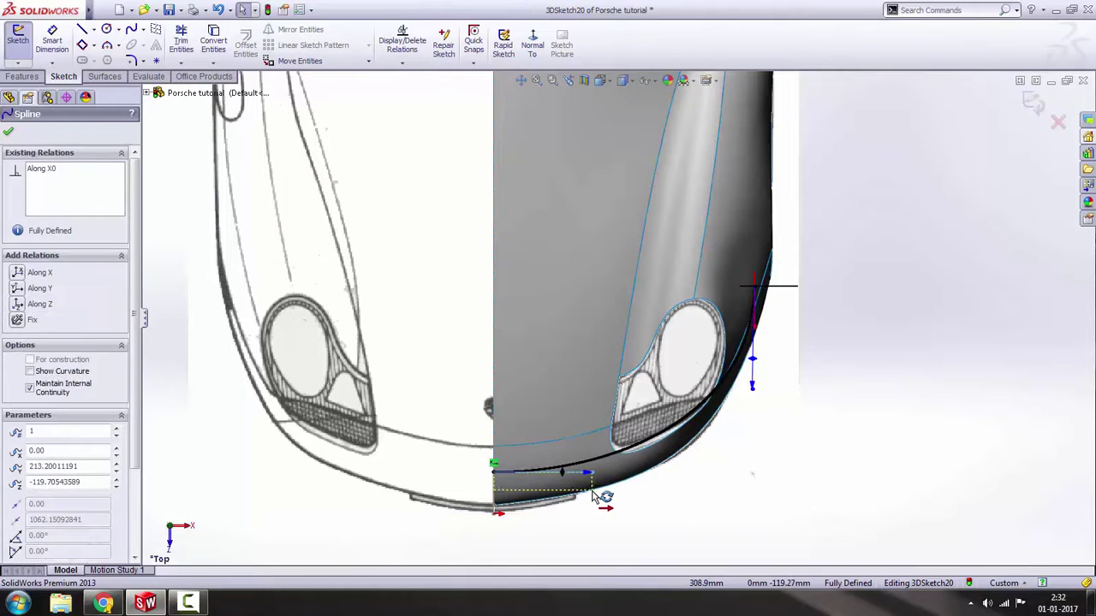
Set the 3D spline's rear tangent to a weight of about 1221 at about -88.1°, and close the sketch.
{"action": "left_click", "coordinate": [757, 401]}
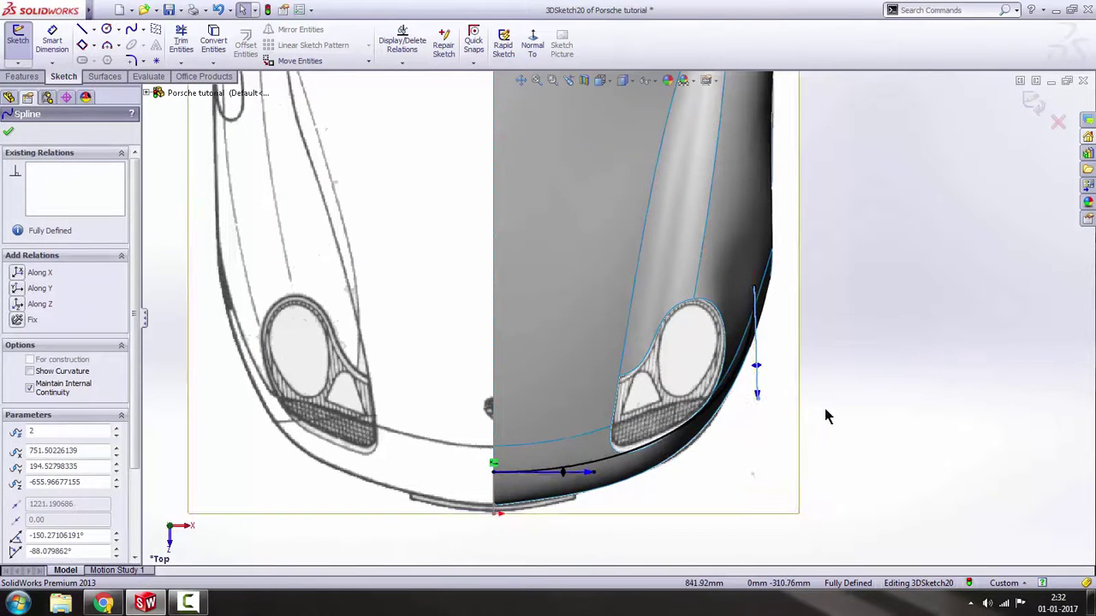
{"action": "scroll", "coordinate": [858, 411], "scroll_direction": "up", "scroll_amount": 2}
{"action": "left_click", "coordinate": [858, 411]}
{"action": "middle_click_drag", "start_coordinate": [612, 407], "coordinate": [703, 367]}
{"action": "scroll", "coordinate": [700, 361], "scroll_direction": "down", "scroll_amount": 1}
{"action": "mouse_move", "coordinate": [650, 334]}
{"action": "middle_mouse_down"}
{"action": "mouse_move", "coordinate": [652, 320]}
{"action": "mouse_move", "coordinate": [659, 329]}
{"action": "middle_mouse_up"}
{"action": "scroll", "coordinate": [748, 319], "scroll_direction": "up", "scroll_amount": 2}
{"action": "left_click", "coordinate": [1032, 100]}
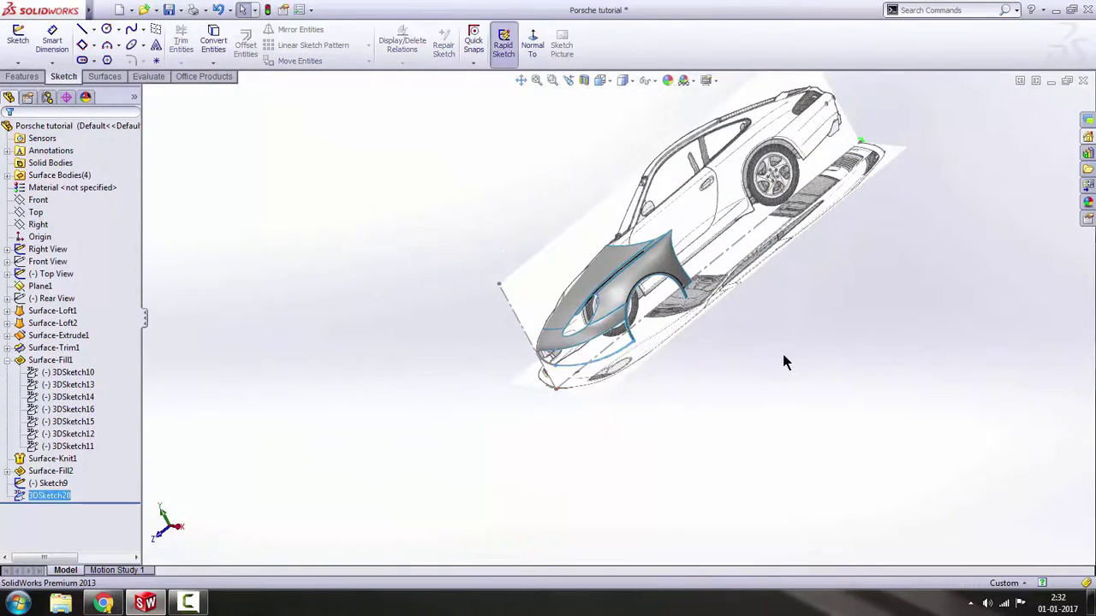
Examine where the lower bumper spline meets the wheel arch lip and how far the filled nose surface extends.
{"action": "scroll", "coordinate": [782, 353], "scroll_direction": "down", "scroll_amount": 5}
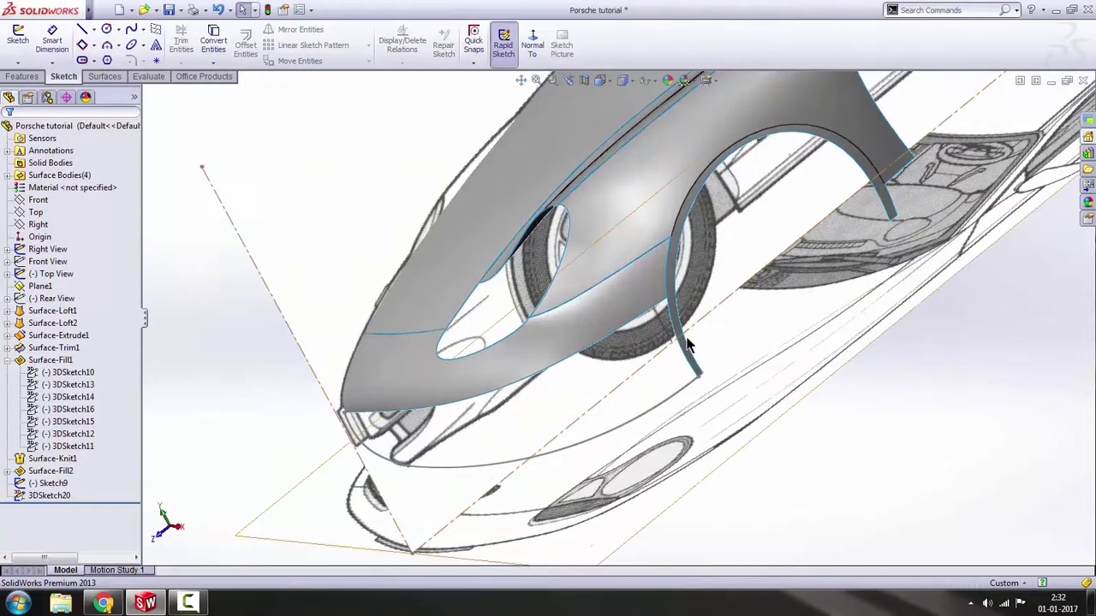
{"action": "scroll", "coordinate": [670, 334], "scroll_direction": "down", "scroll_amount": 2}
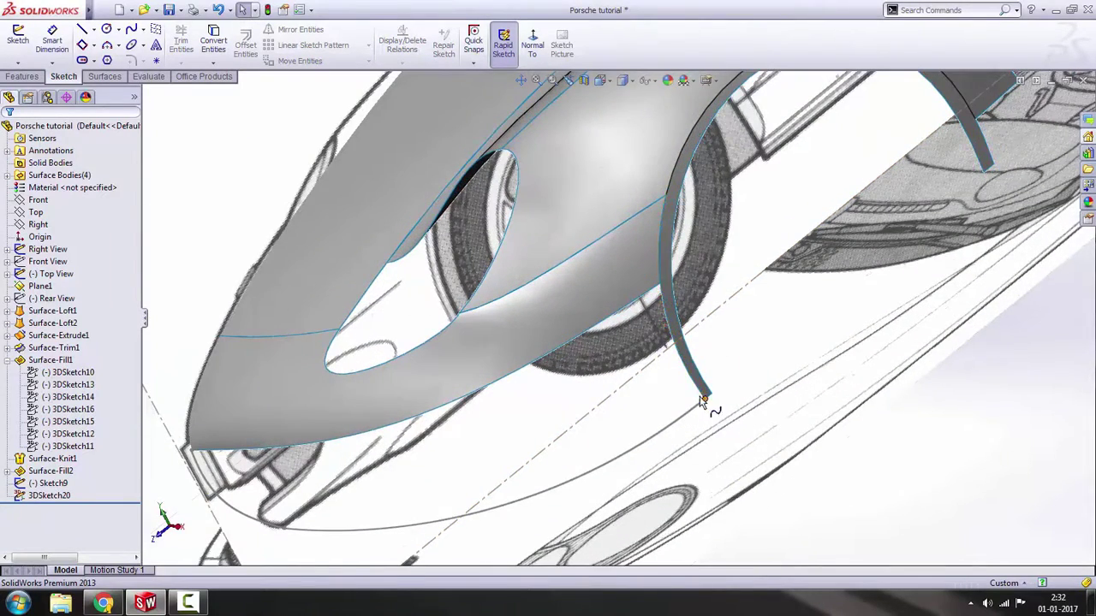
{"action": "scroll", "coordinate": [550, 379], "scroll_direction": "up", "scroll_amount": 3}
{"action": "scroll", "coordinate": [358, 358], "scroll_direction": "up", "scroll_amount": 2}
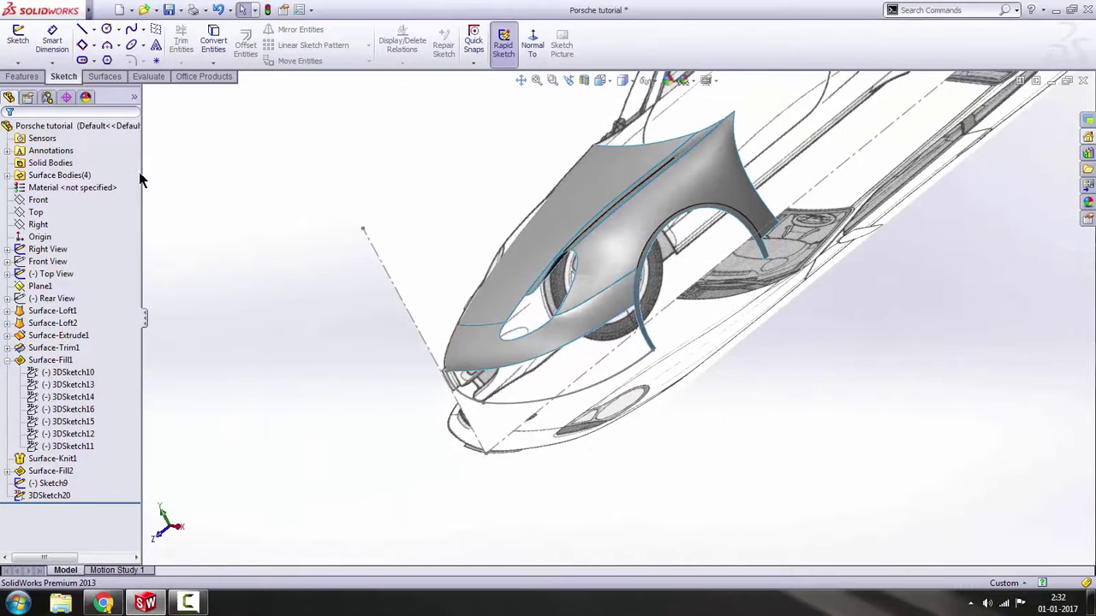
{"action": "left_click", "coordinate": [104, 77]}
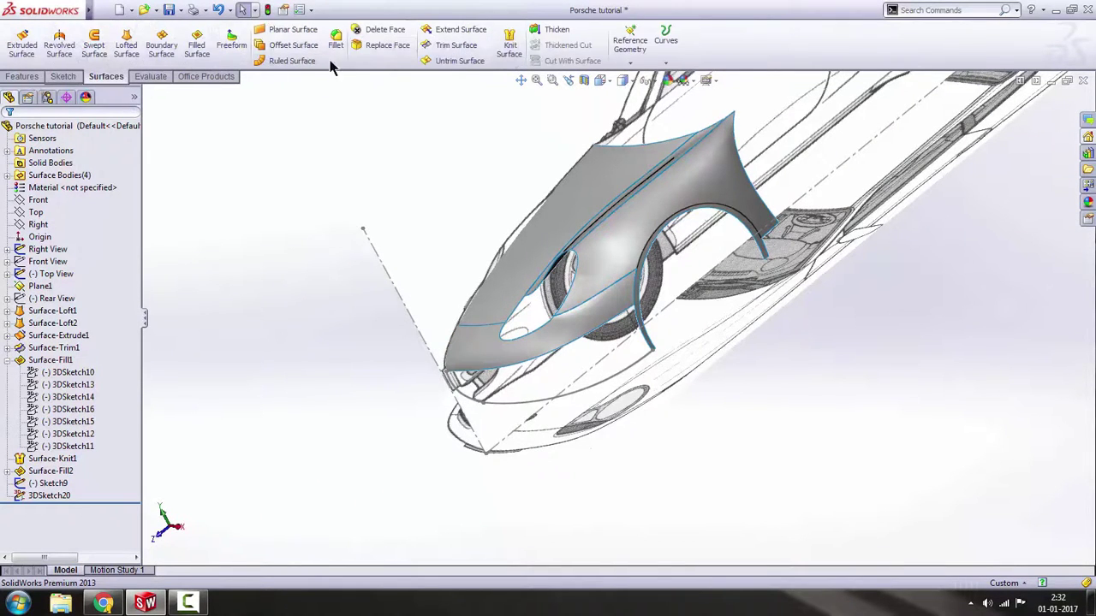
{"action": "scroll", "coordinate": [633, 304], "scroll_direction": "down", "scroll_amount": 3}
{"action": "left_click", "coordinate": [630, 300]}
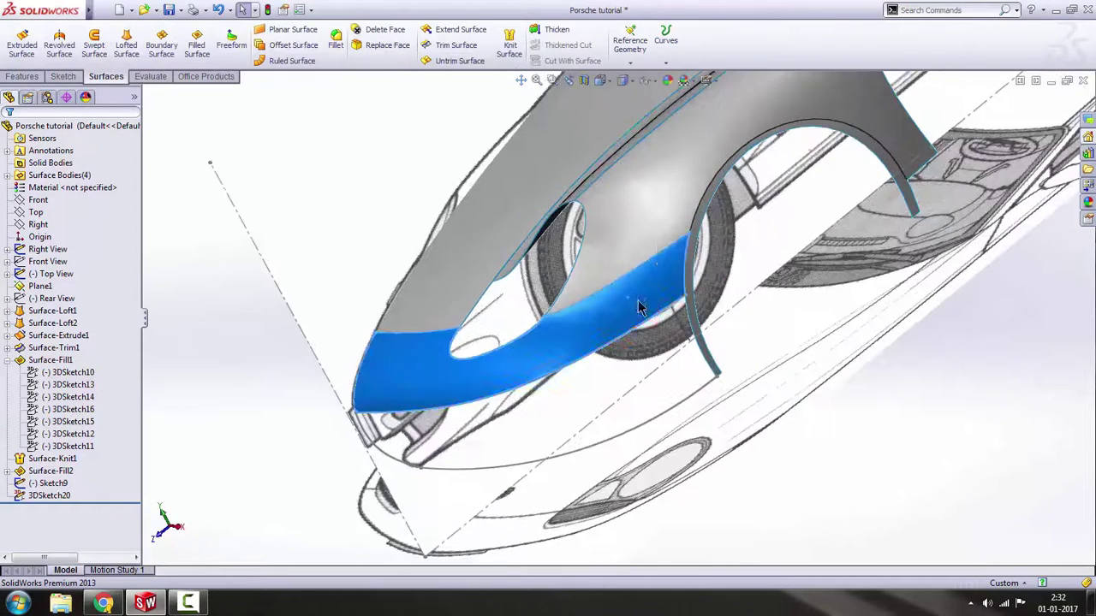
{"action": "left_click", "coordinate": [193, 299]}
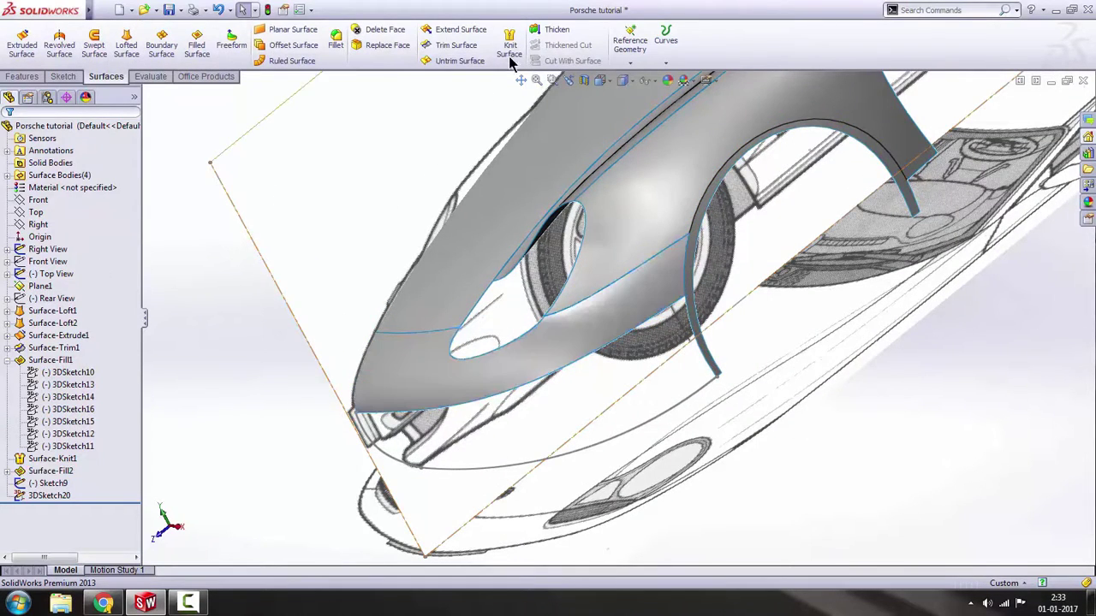
Knit the filled nose surface with the fender and wheel arch surface, using a 0.0025 mm knitting tolerance.
{"action": "left_click", "coordinate": [509, 47]}
{"action": "scroll", "coordinate": [670, 310], "scroll_direction": "down", "scroll_amount": 2}
{"action": "left_click", "coordinate": [669, 310]}
{"action": "scroll", "coordinate": [672, 295], "scroll_direction": "down", "scroll_amount": 3}
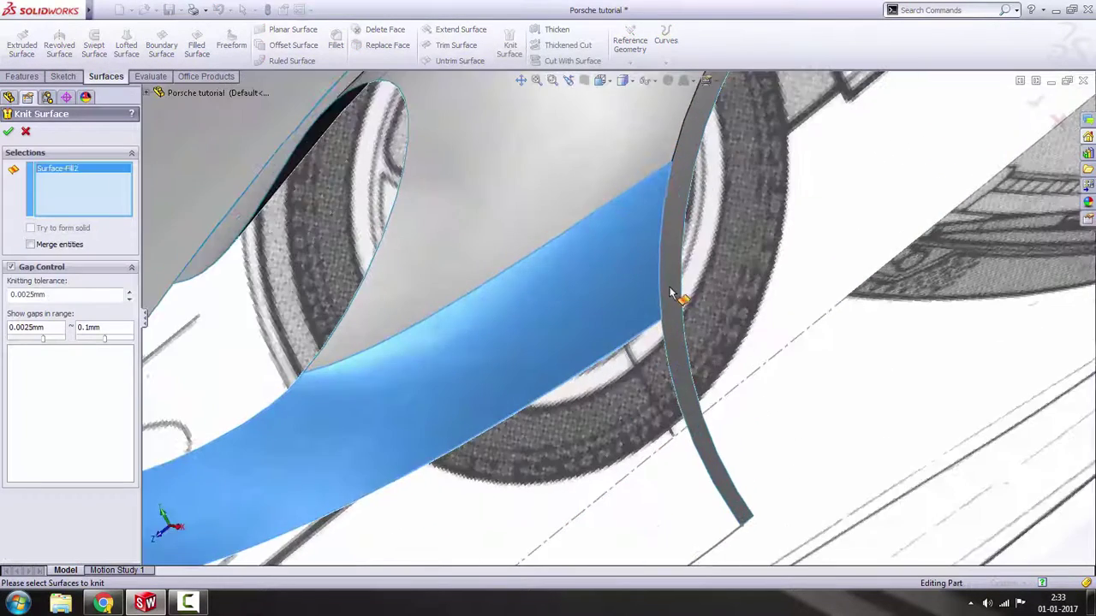
{"action": "left_click", "coordinate": [664, 313]}
{"action": "scroll", "coordinate": [664, 313], "scroll_direction": "up", "scroll_amount": 3}
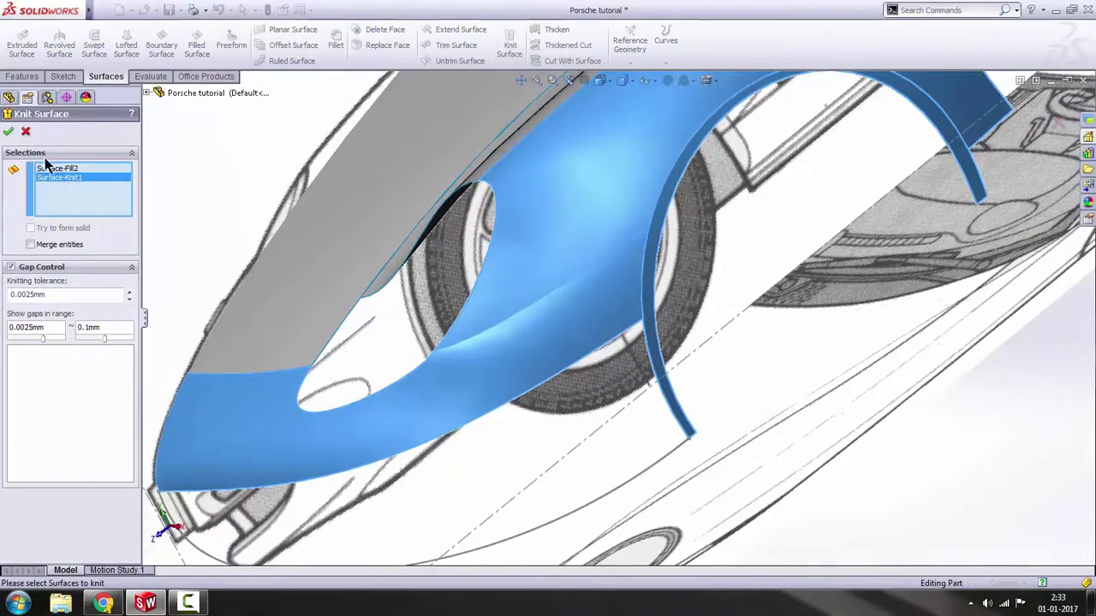
{"action": "left_click", "coordinate": [7, 132]}
{"action": "scroll", "coordinate": [544, 313], "scroll_direction": "up", "scroll_amount": 2}
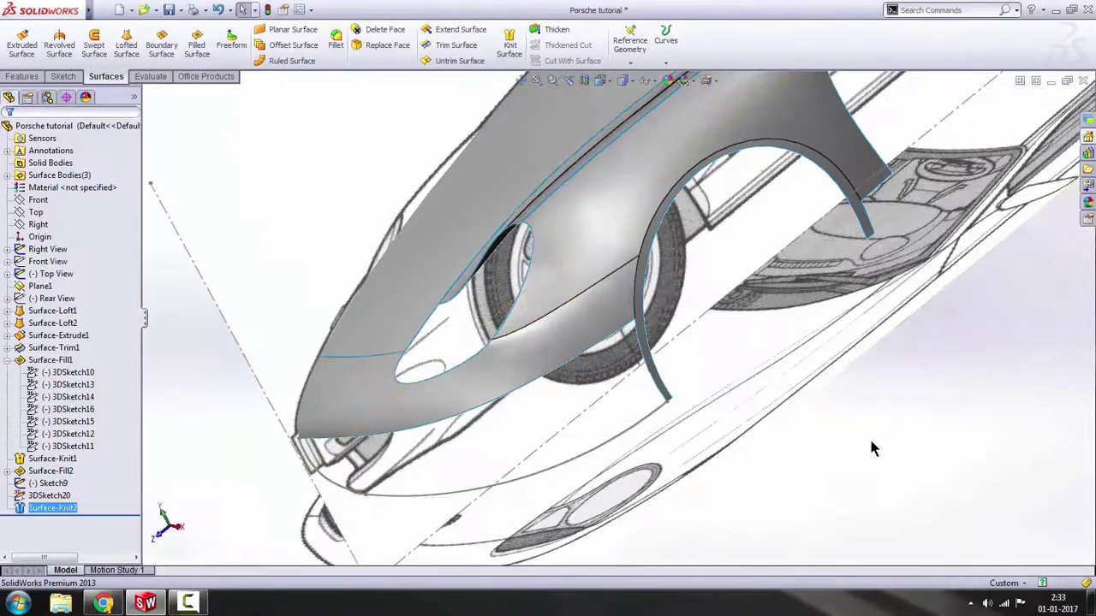
Start a 3D sketch and convert the wheel arch lip's lower front edge and the nose surface's lower edge into sketch curves.
{"action": "left_click", "coordinate": [869, 439]}
{"action": "scroll", "coordinate": [638, 333], "scroll_direction": "down", "scroll_amount": 1}
{"action": "scroll", "coordinate": [635, 328], "scroll_direction": "down", "scroll_amount": 1}
{"action": "scroll", "coordinate": [605, 337], "scroll_direction": "up", "scroll_amount": 3}
{"action": "scroll", "coordinate": [500, 392], "scroll_direction": "down", "scroll_amount": 2}
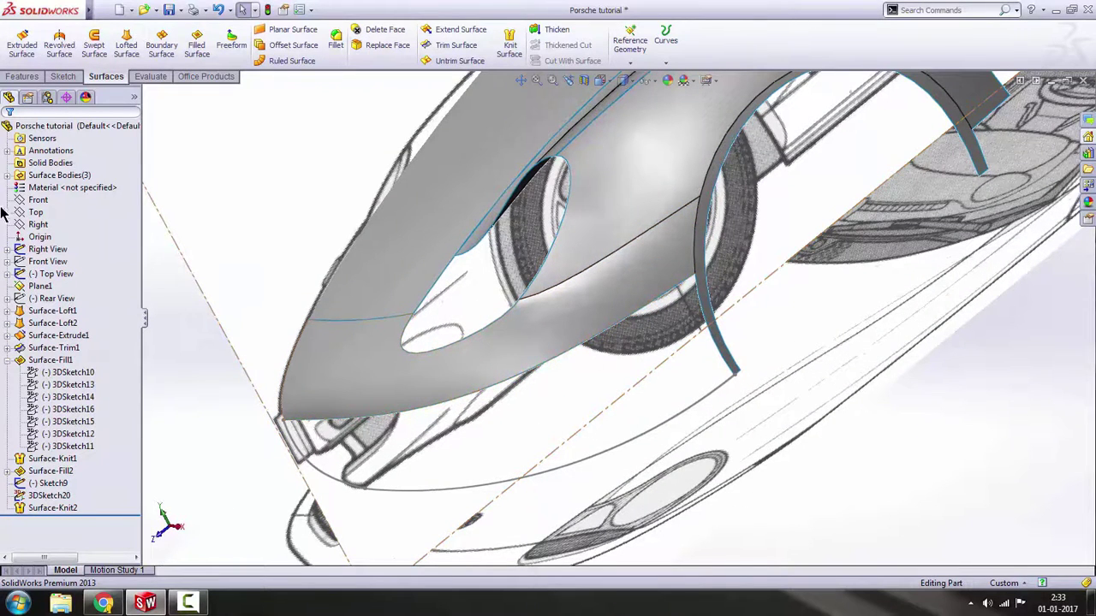
{"action": "left_click", "coordinate": [62, 76]}
{"action": "left_click", "coordinate": [17, 63]}
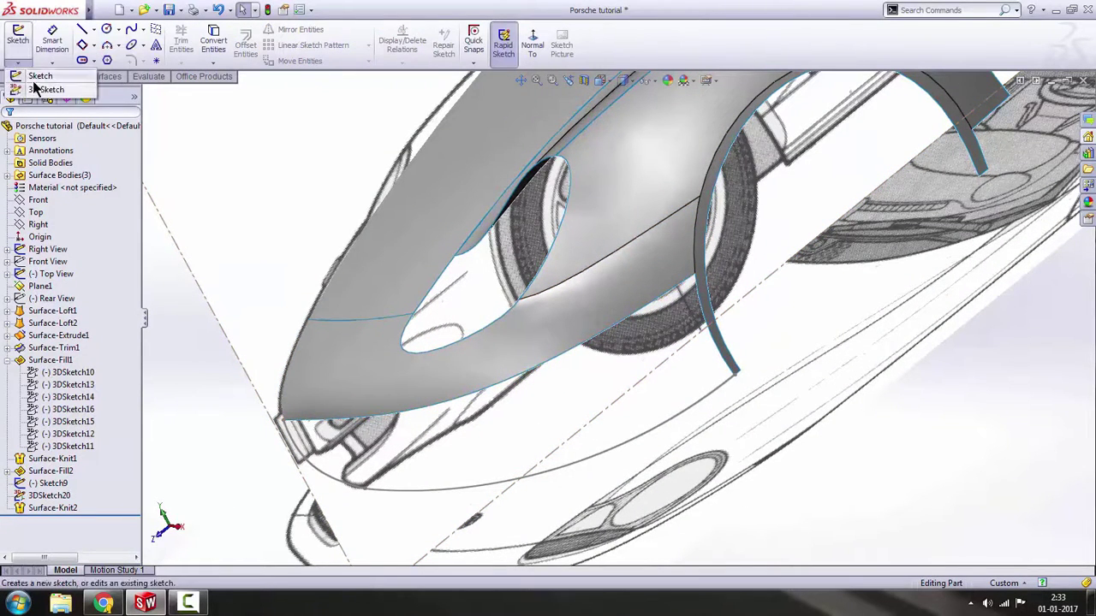
{"action": "left_click", "coordinate": [30, 88]}
{"action": "left_click", "coordinate": [214, 45]}
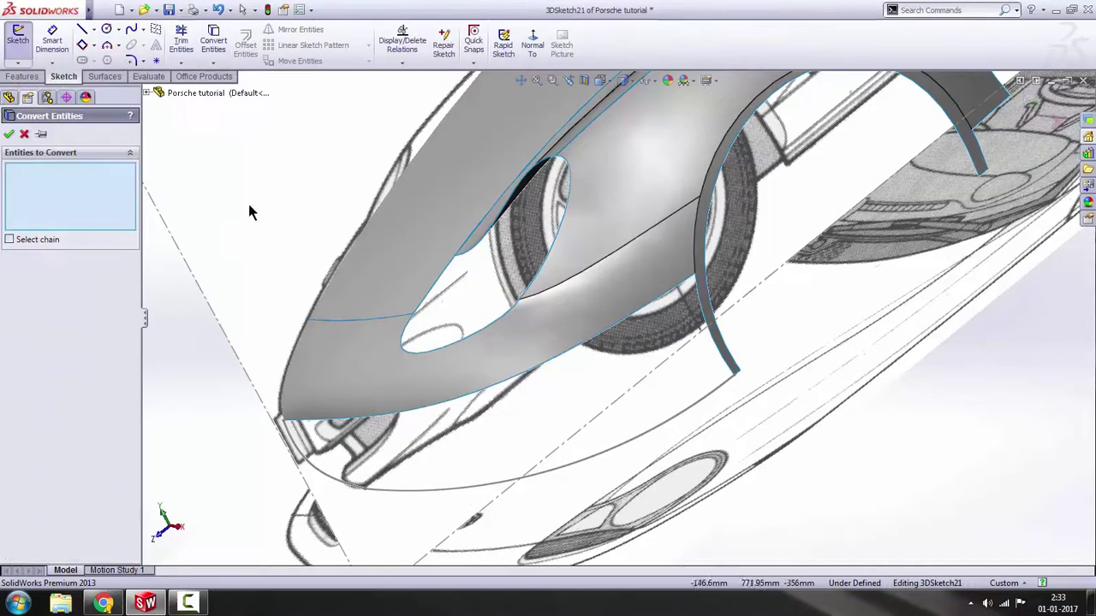
{"action": "scroll", "coordinate": [716, 343], "scroll_direction": "down", "scroll_amount": 3}
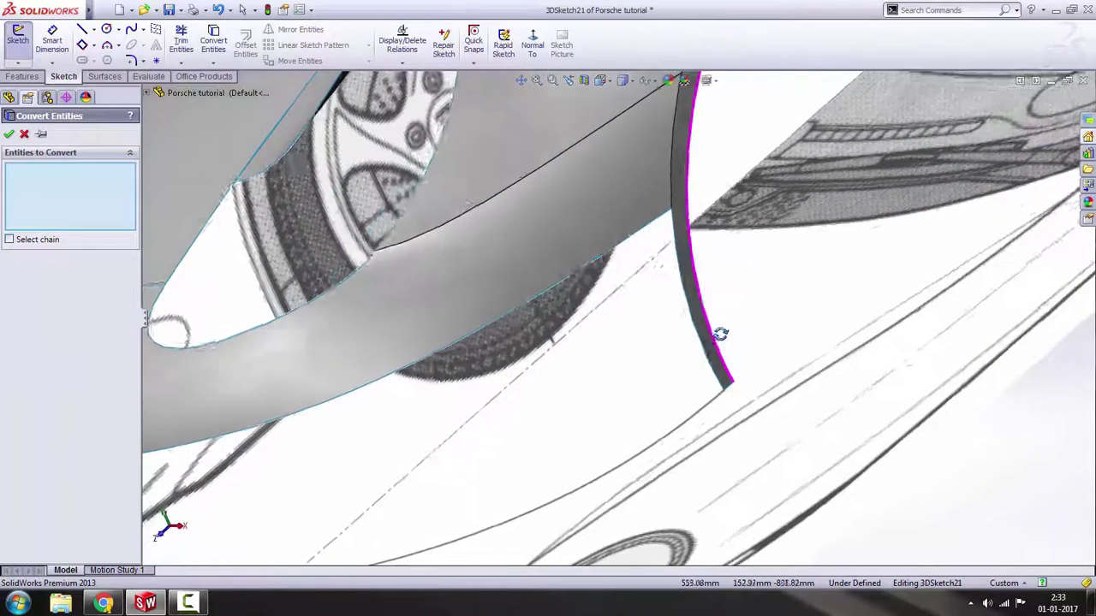
{"action": "left_click", "coordinate": [700, 332]}
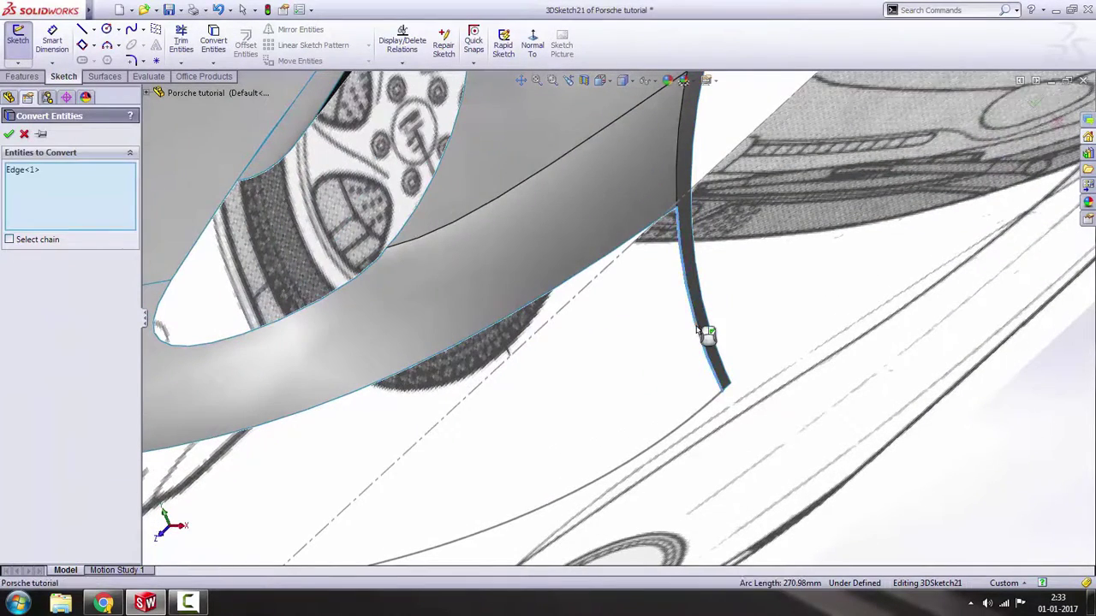
{"action": "left_click", "coordinate": [513, 319]}
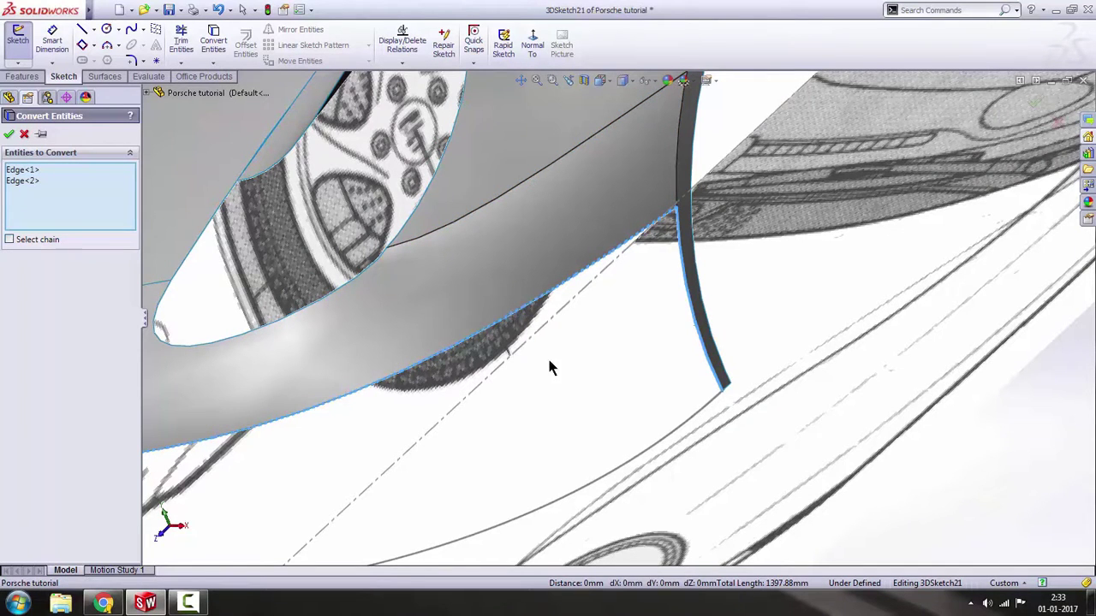
{"action": "left_click", "coordinate": [9, 134]}
Trim away the curve converted from the nose surface's lower edge and close the 3D sketch.
{"action": "left_click", "coordinate": [181, 39]}
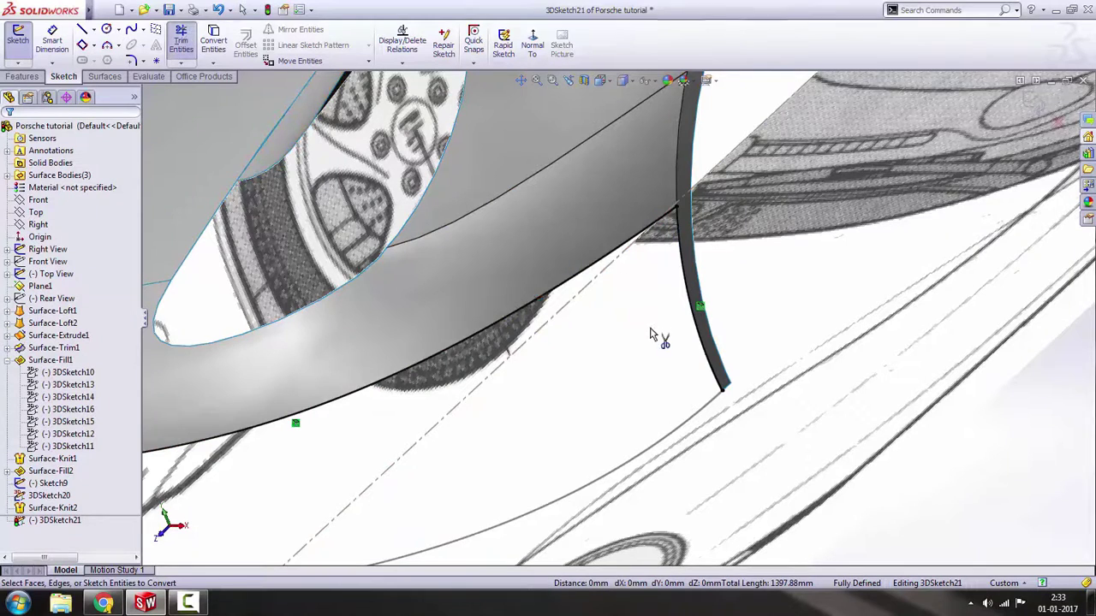
{"action": "left_click", "coordinate": [543, 296]}
{"action": "scroll", "coordinate": [726, 311], "scroll_direction": "up", "scroll_amount": 5}
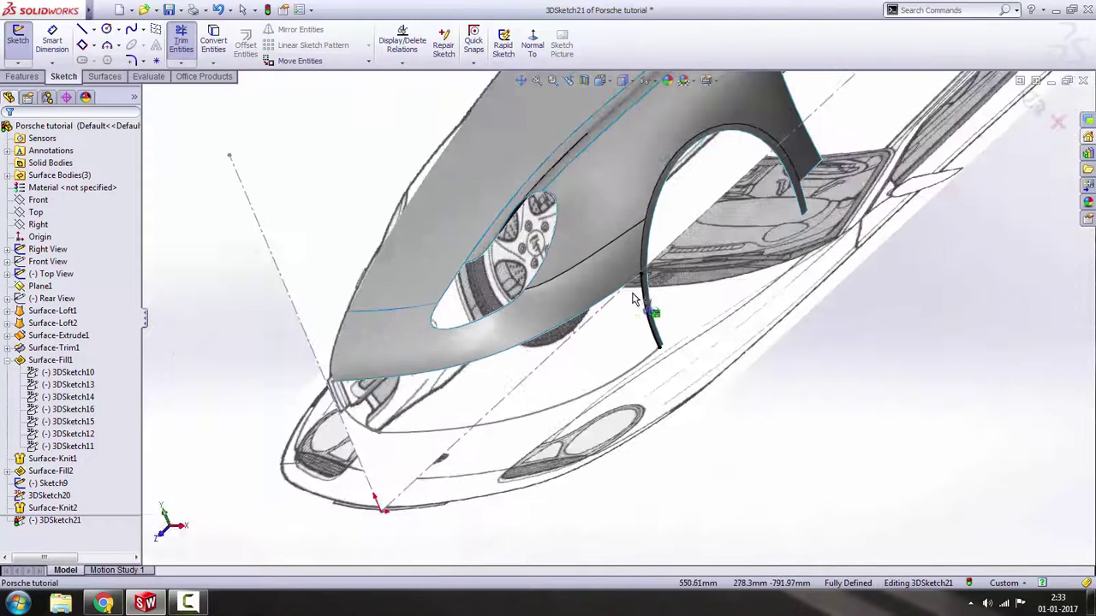
{"action": "left_click", "coordinate": [1036, 107]}
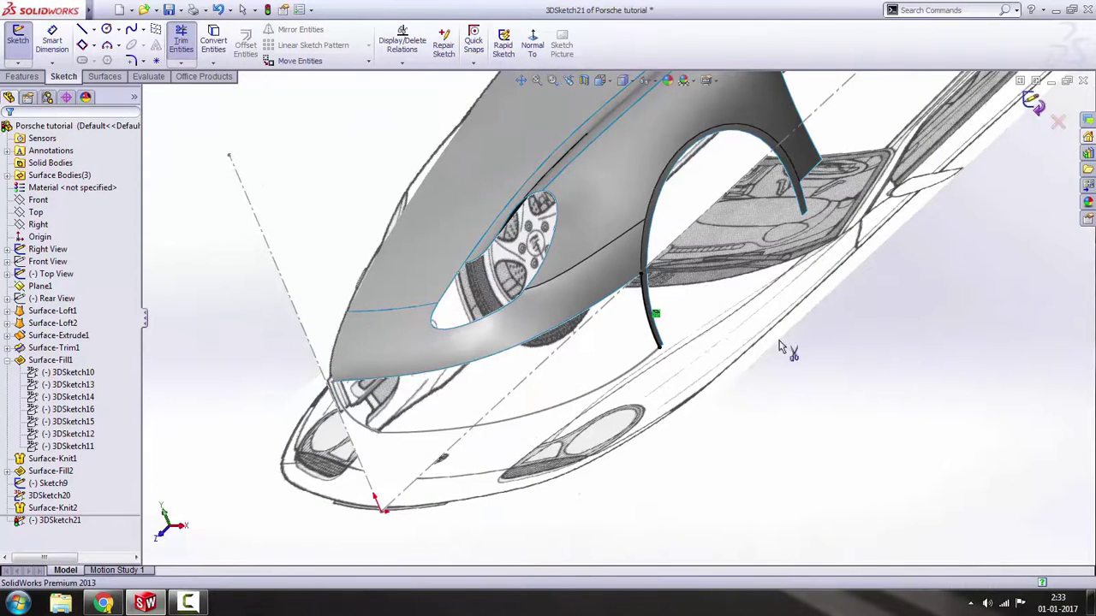
Start a Lofted Surface with the front centre profile Sketch9 and the wheel arch lip curve 3DSketch21 as profiles.
{"action": "scroll", "coordinate": [685, 315], "scroll_direction": "down", "scroll_amount": 1}
{"action": "scroll", "coordinate": [647, 300], "scroll_direction": "up", "scroll_amount": 1}
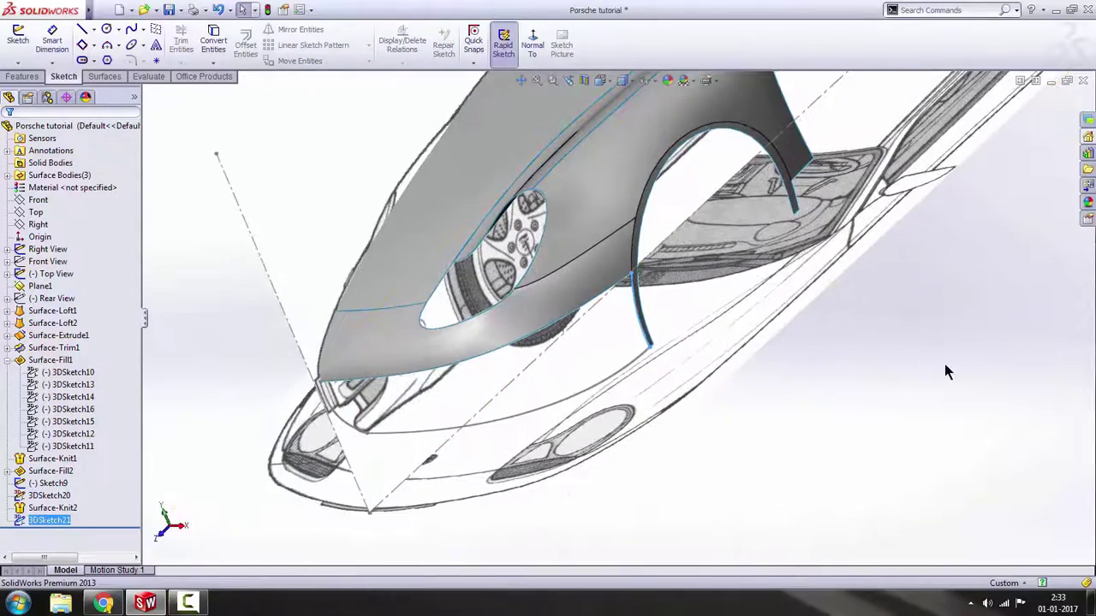
{"action": "scroll", "coordinate": [796, 290], "scroll_direction": "up", "scroll_amount": 3}
{"action": "scroll", "coordinate": [565, 327], "scroll_direction": "down", "scroll_amount": 4}
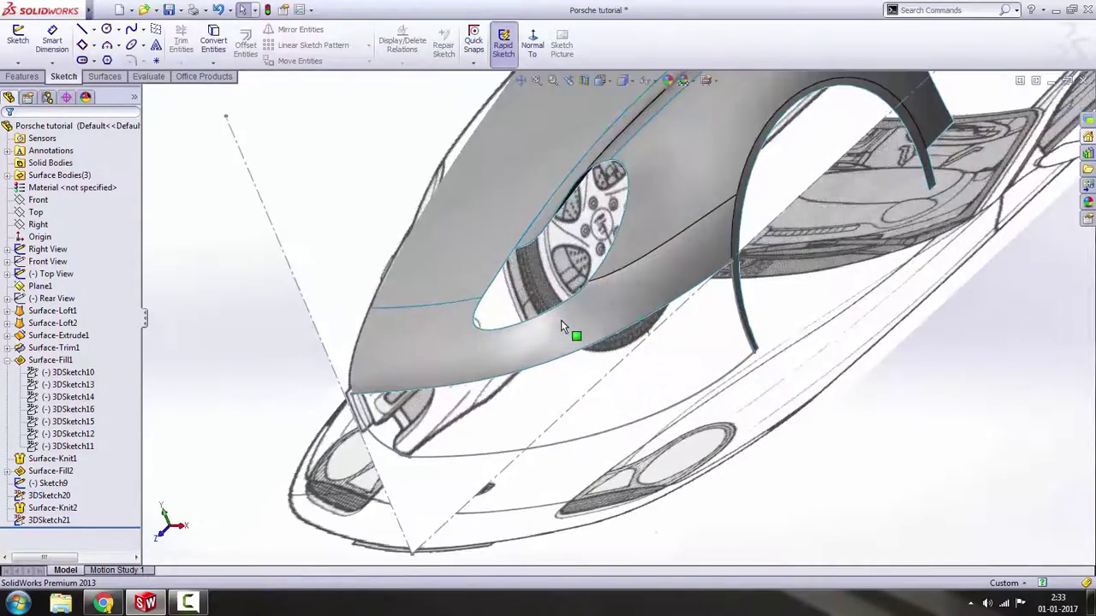
{"action": "middle_click_drag", "start_coordinate": [561, 320], "coordinate": [620, 296]}
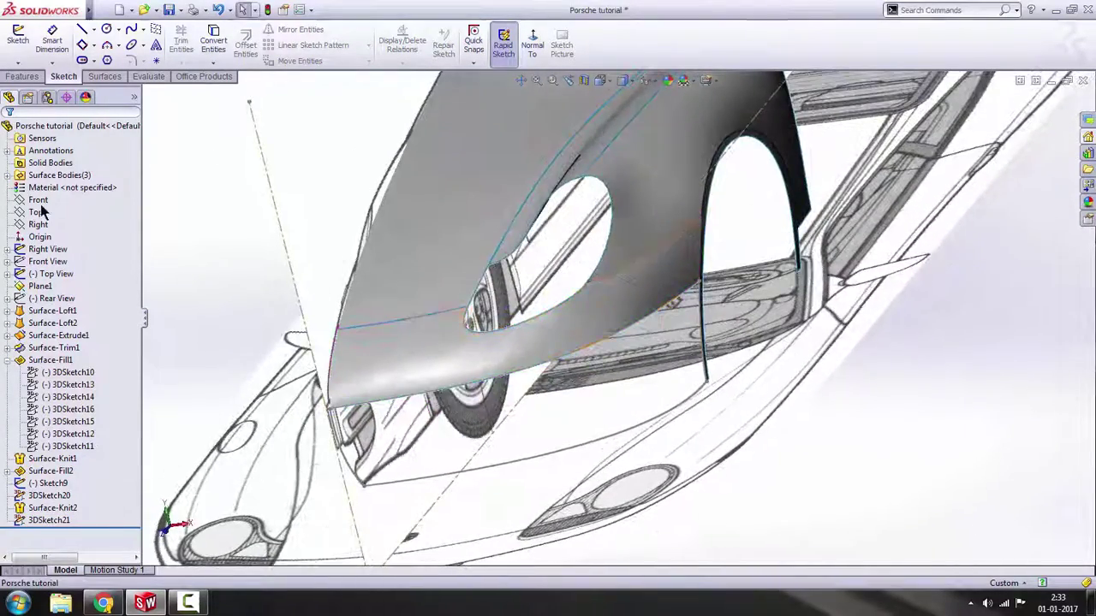
{"action": "left_click", "coordinate": [107, 77]}
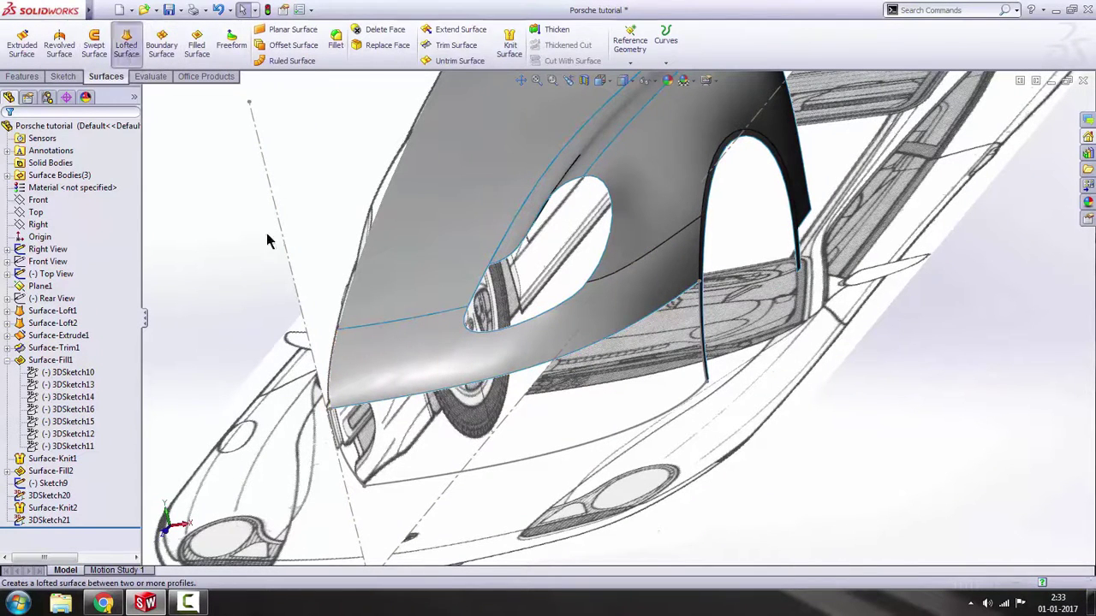
{"action": "left_click", "coordinate": [125, 44]}
{"action": "left_click", "coordinate": [347, 463]}
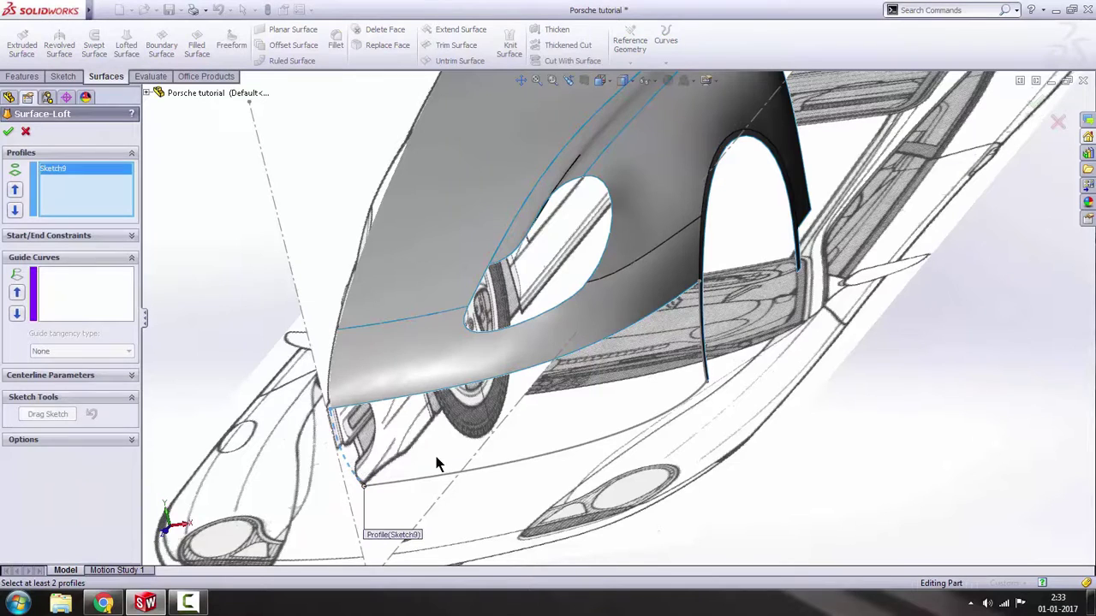
{"action": "middle_click_drag", "start_coordinate": [700, 344], "coordinate": [682, 339]}
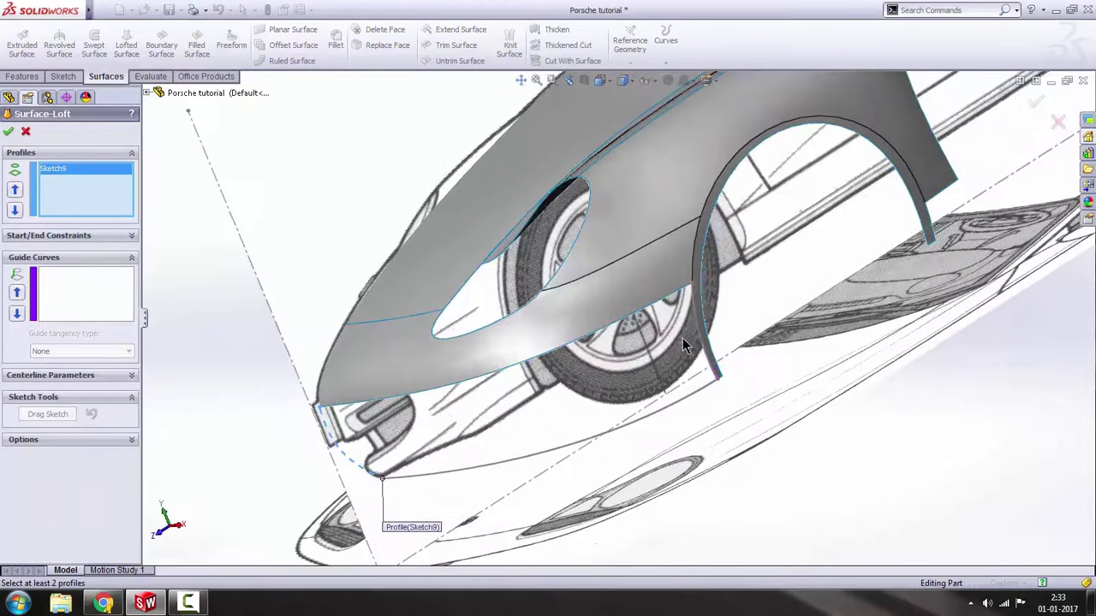
{"action": "left_click", "coordinate": [697, 334]}
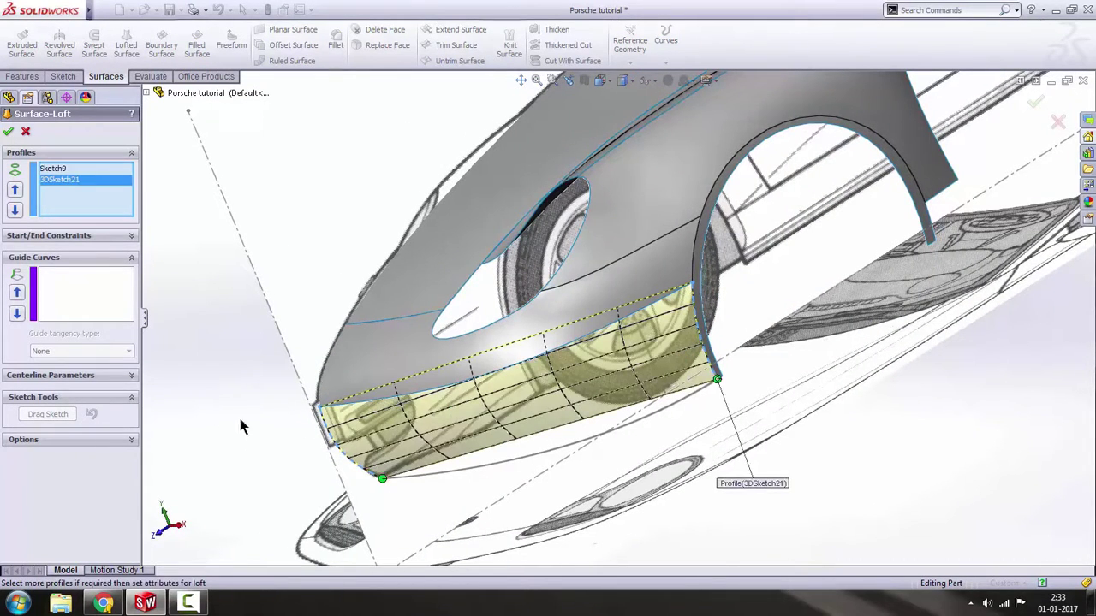
Add the nose surface's lower edge and the lower bumper spline 3DSketch20 as guide curves and create the lofted bumper surface.
{"action": "left_click", "coordinate": [62, 296]}
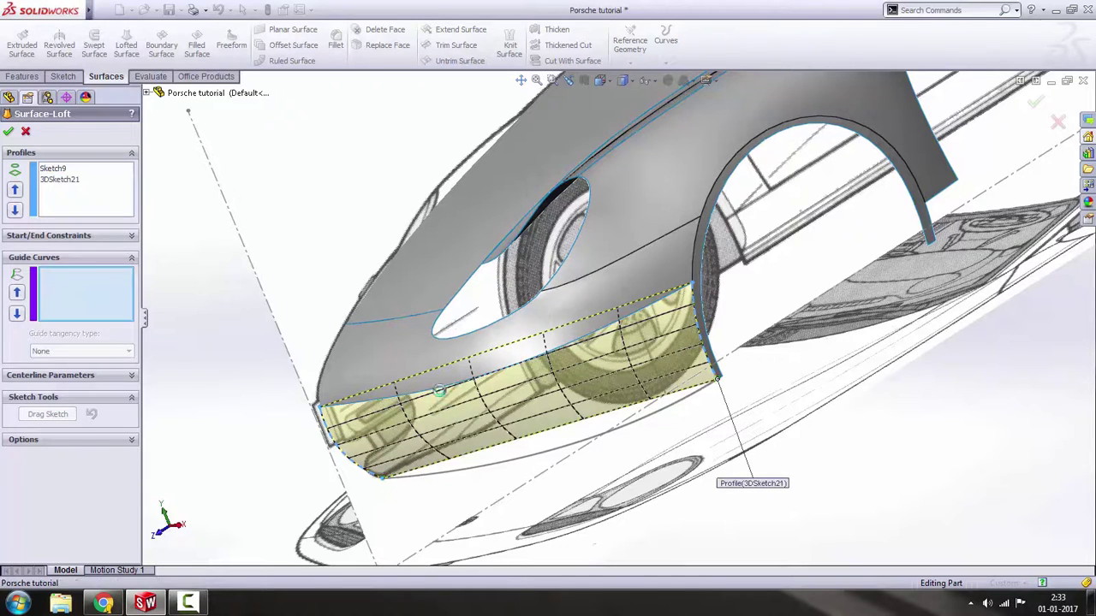
{"action": "left_click", "coordinate": [436, 393]}
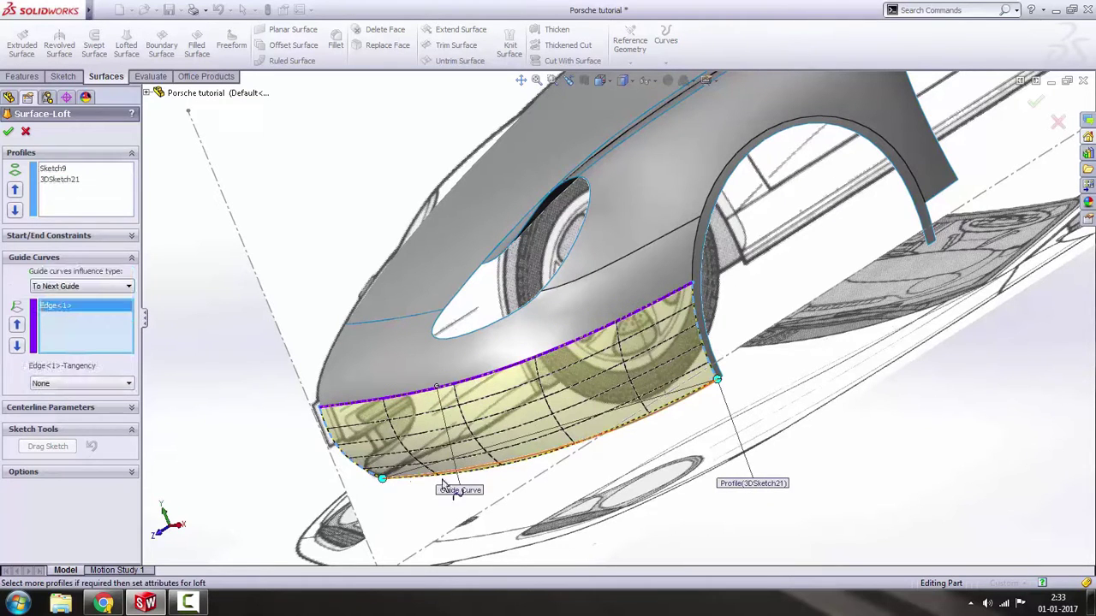
{"action": "left_click", "coordinate": [493, 472]}
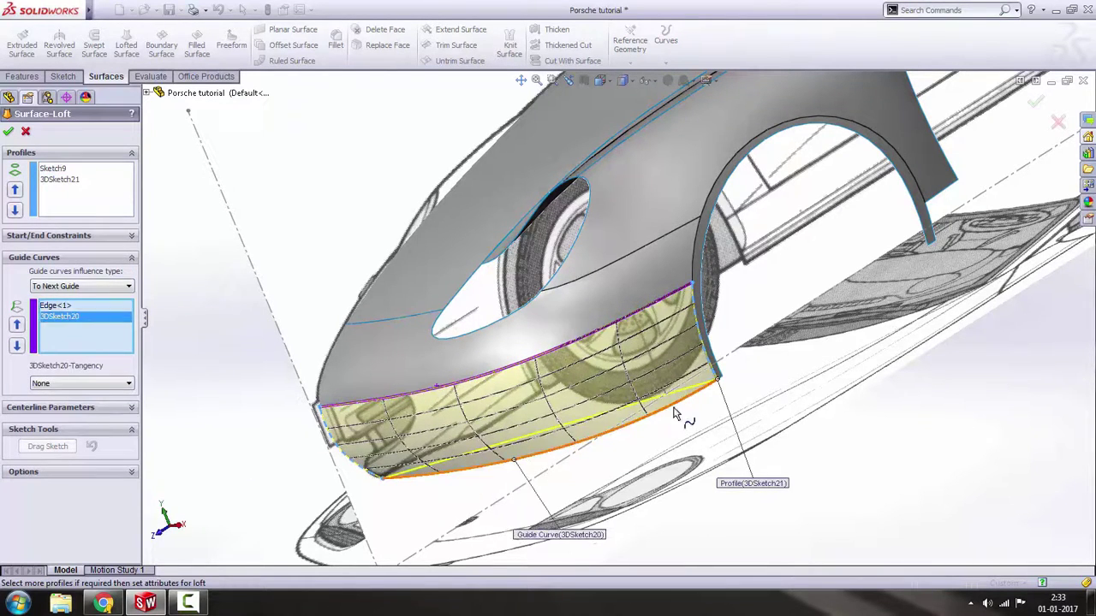
{"action": "middle_click_drag", "start_coordinate": [679, 416], "coordinate": [727, 377]}
{"action": "left_click", "coordinate": [8, 133]}
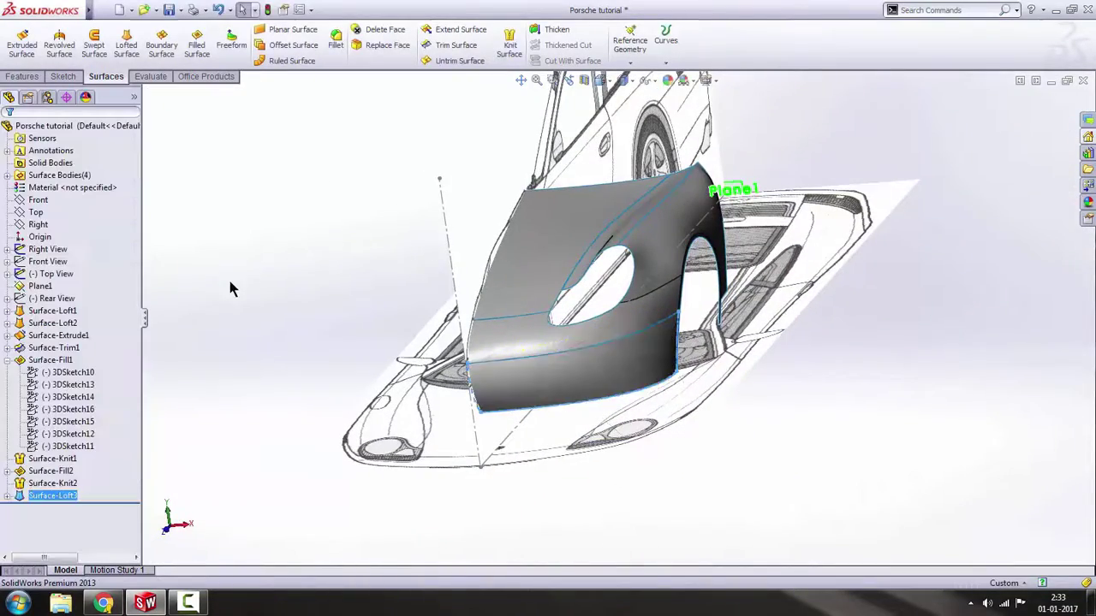
Hide the Right View blueprint sketch and collapse Surface-Fill1 in the feature tree.
{"action": "middle_click_drag", "start_coordinate": [821, 459], "coordinate": [629, 499]}
{"action": "left_click", "coordinate": [533, 489]}
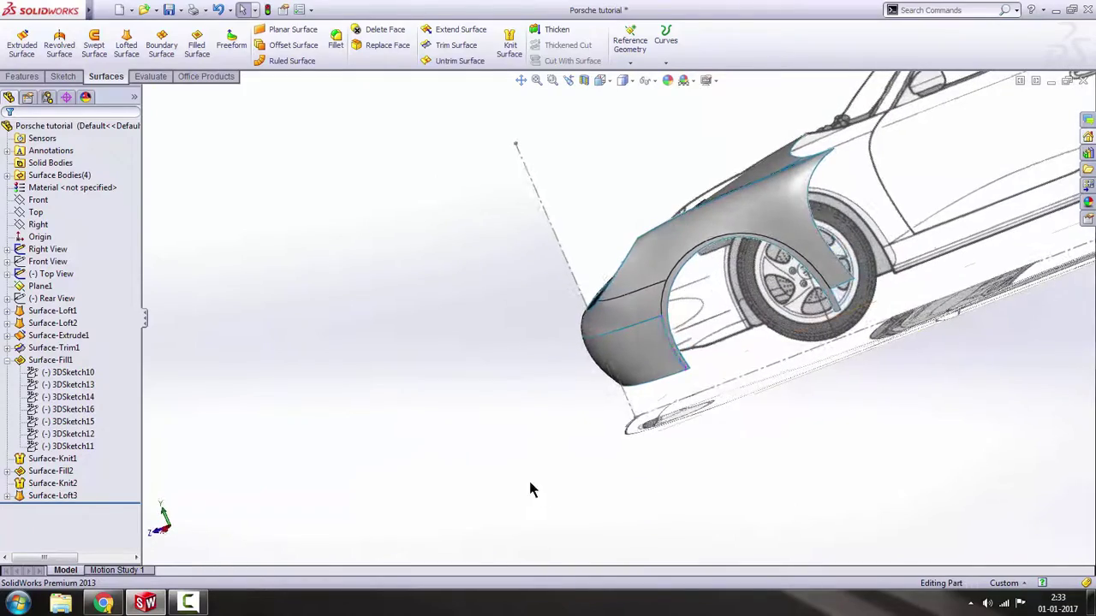
{"action": "middle_click_drag", "start_coordinate": [721, 413], "coordinate": [334, 378]}
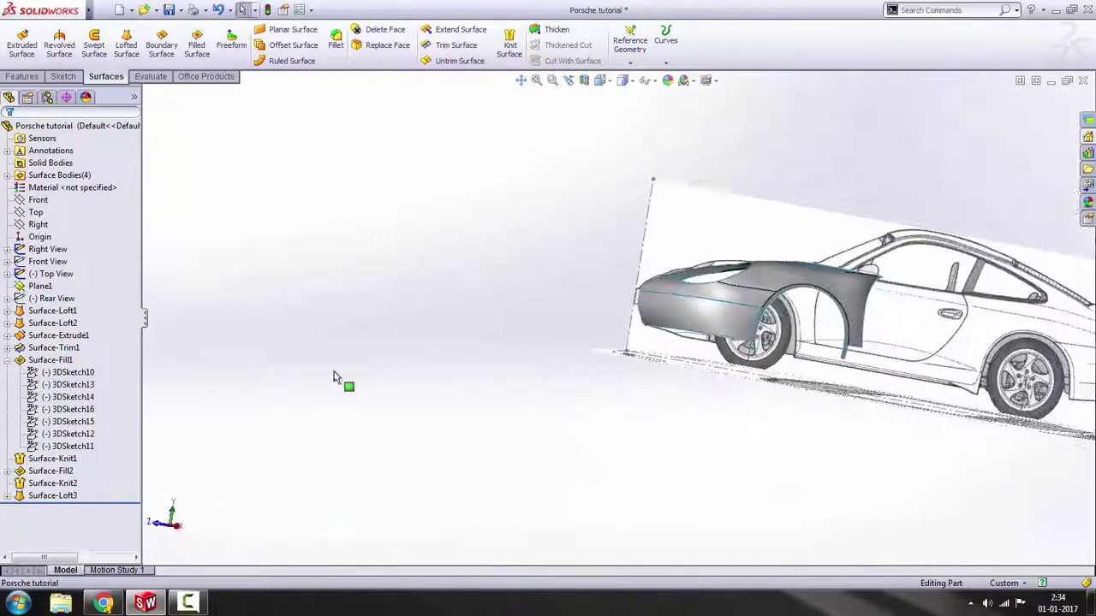
{"action": "right_click", "coordinate": [59, 261]}
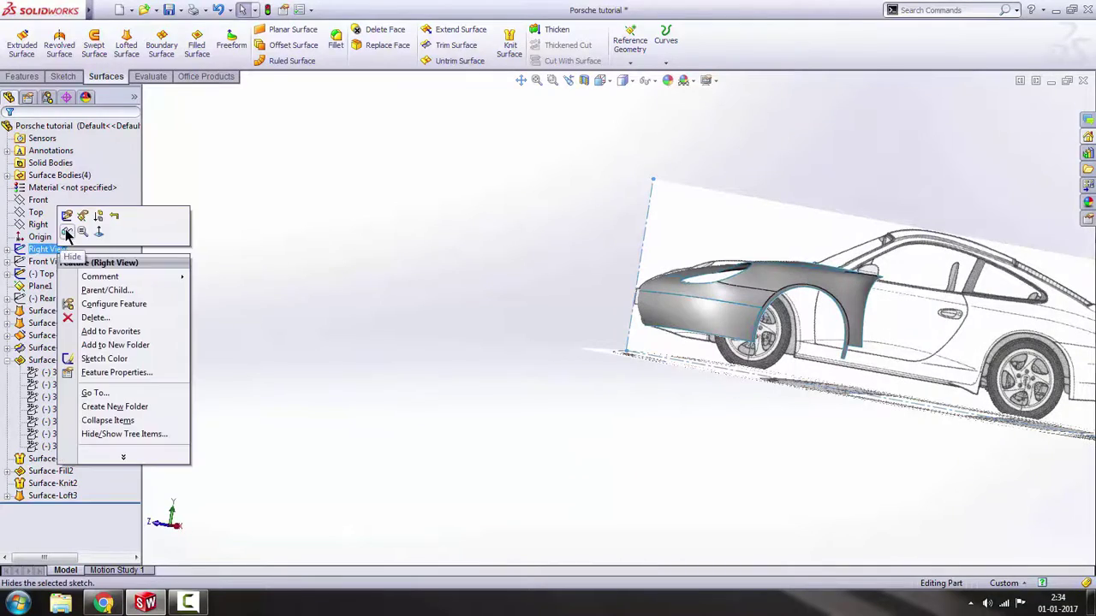
{"action": "left_click", "coordinate": [69, 233]}
{"action": "middle_click_drag", "start_coordinate": [868, 362], "coordinate": [846, 389]}
{"action": "middle_click_drag", "start_coordinate": [767, 426], "coordinate": [851, 374]}
{"action": "scroll", "coordinate": [688, 382], "scroll_direction": "down", "scroll_amount": 7}
{"action": "middle_click_drag", "start_coordinate": [622, 374], "coordinate": [485, 420]}
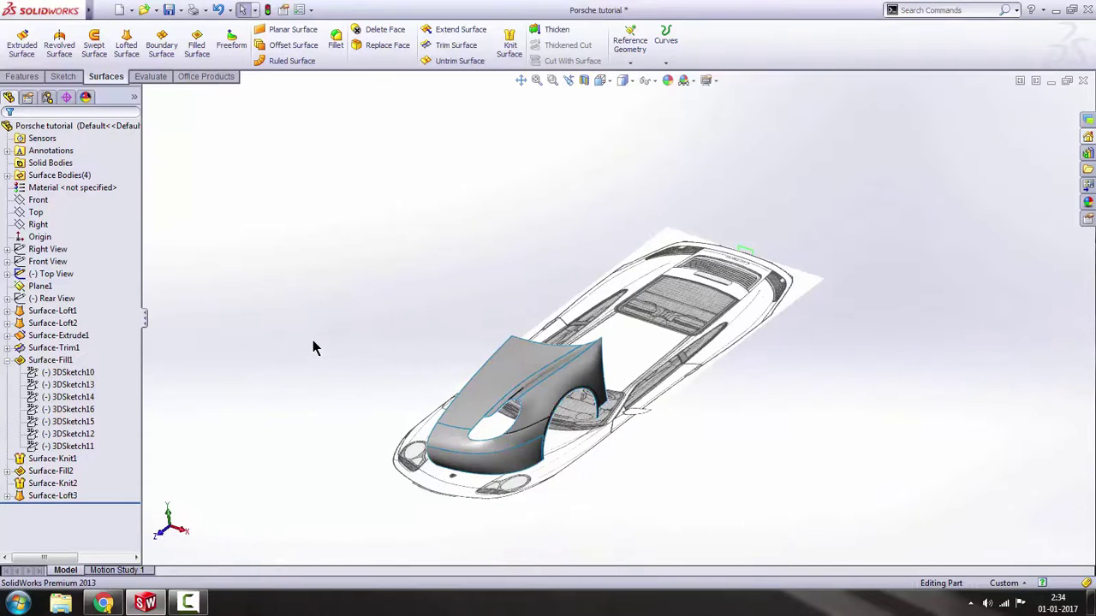
{"action": "left_click", "coordinate": [8, 360]}
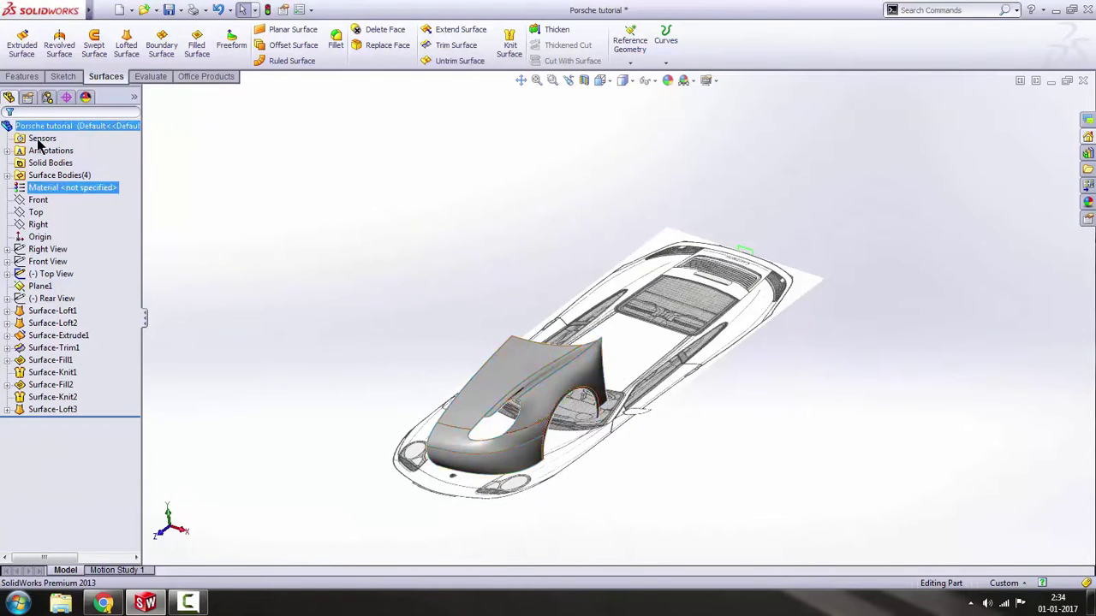
Start a Mirror feature with the Right plane as the mirror plane.
{"action": "left_click", "coordinate": [24, 76]}
{"action": "left_click", "coordinate": [484, 68]}
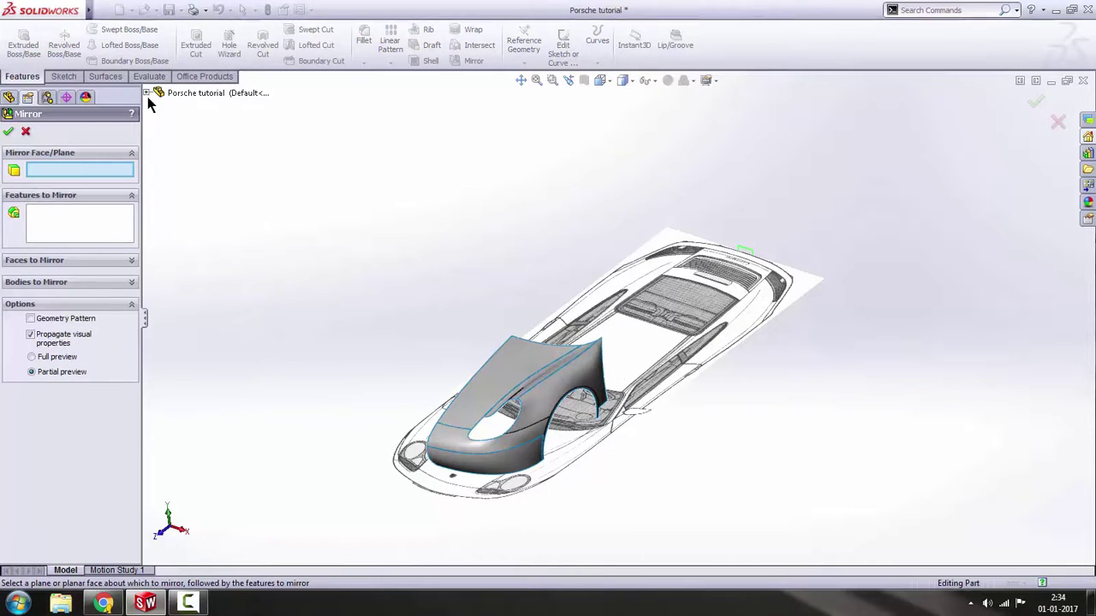
{"action": "left_click", "coordinate": [147, 93]}
{"action": "left_click", "coordinate": [190, 191]}
{"action": "left_click", "coordinate": [147, 93]}
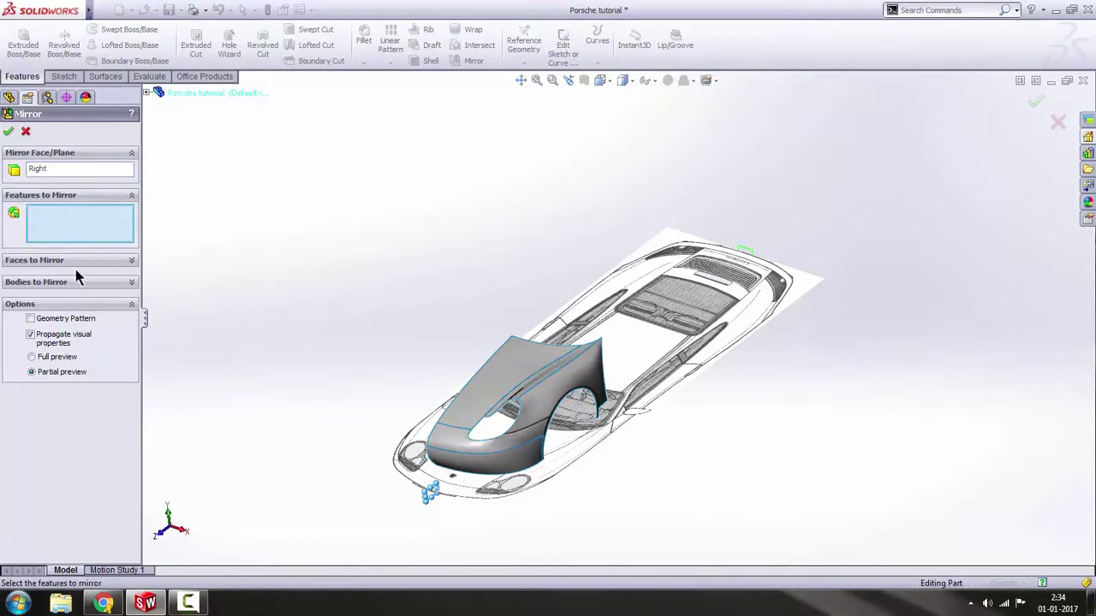
Mirror the bodies Surface-Loft1, Surface-Knit2, Surface-Loft2 and Surface-Loft3 to complete the other half of the front end.
{"action": "left_click", "coordinate": [58, 282]}
{"action": "scroll", "coordinate": [479, 376], "scroll_direction": "down", "scroll_amount": 3}
{"action": "left_click", "coordinate": [462, 347]}
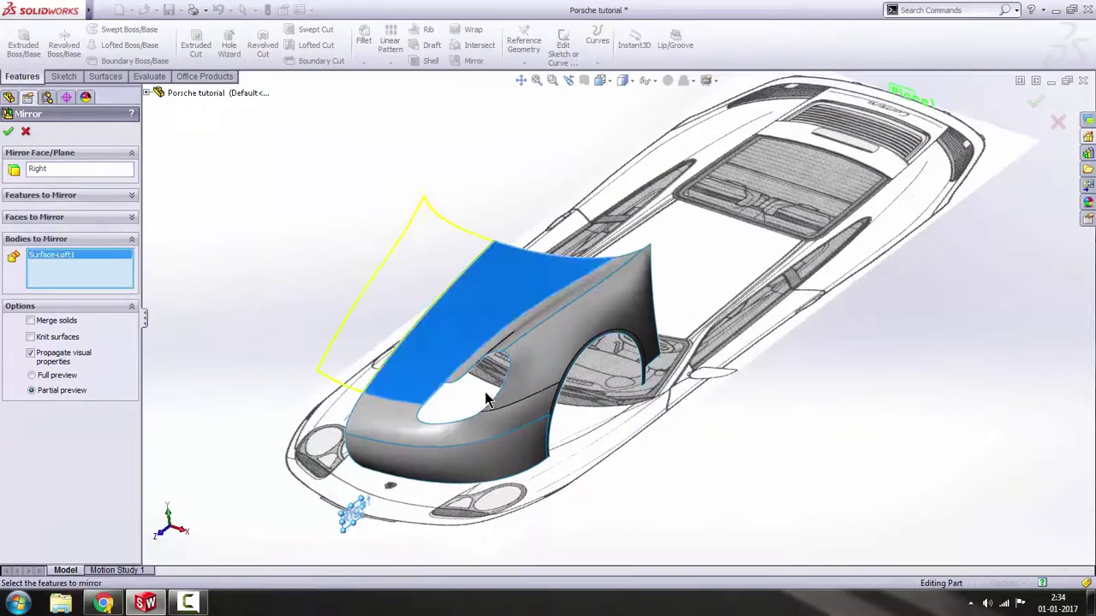
{"action": "scroll", "coordinate": [494, 366], "scroll_direction": "down", "scroll_amount": 5}
{"action": "left_click", "coordinate": [485, 362]}
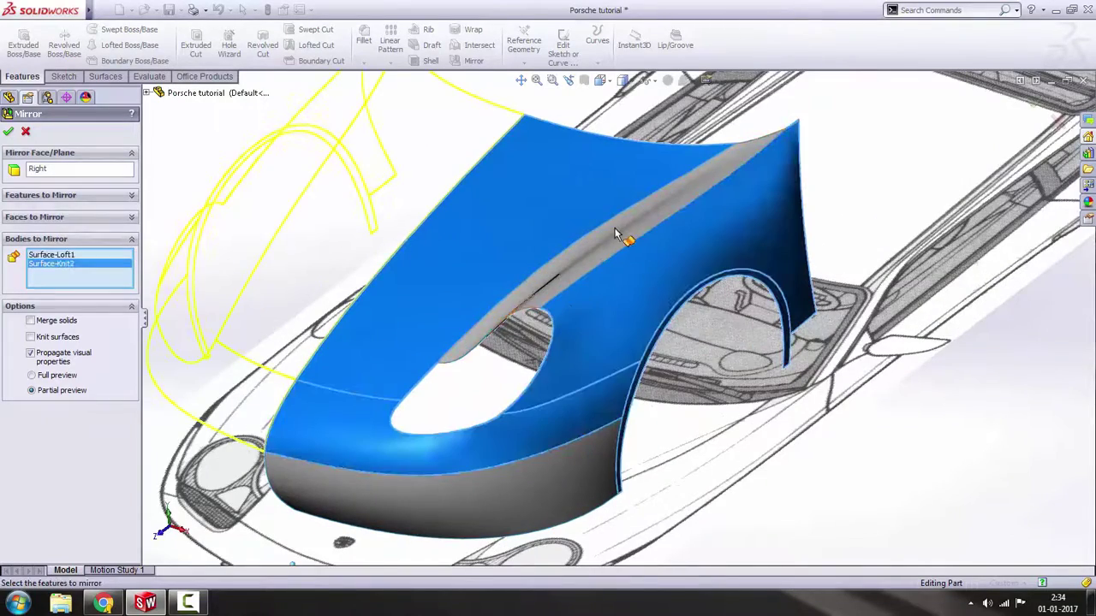
{"action": "left_click", "coordinate": [614, 233]}
{"action": "left_click", "coordinate": [548, 493]}
{"action": "scroll", "coordinate": [556, 462], "scroll_direction": "up", "scroll_amount": 6}
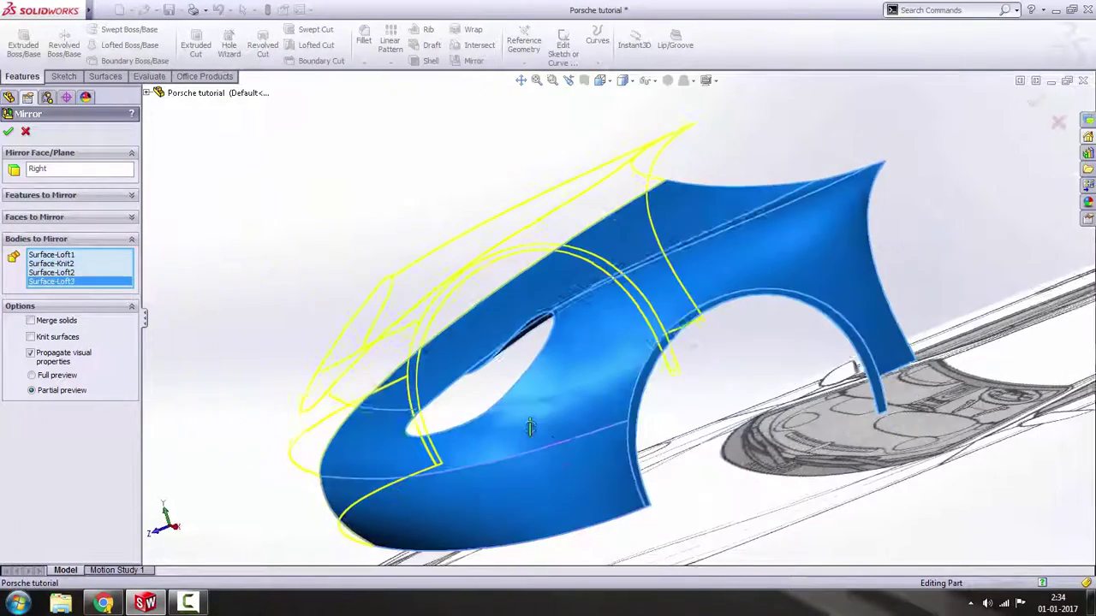
{"action": "middle_click_drag", "start_coordinate": [624, 433], "coordinate": [666, 432]}
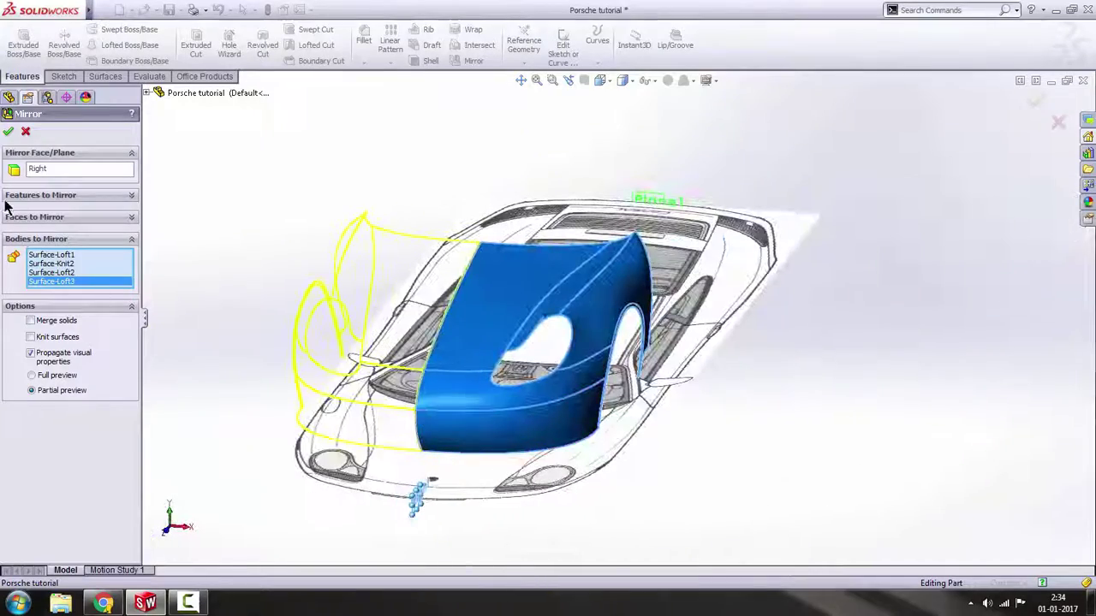
{"action": "left_click", "coordinate": [8, 131]}
Examine the mirrored front end from several angles and compare it with the Porsche 911 Carrera 4 photo in Chrome.
{"action": "middle_click_drag", "start_coordinate": [801, 418], "coordinate": [486, 469]}
{"action": "scroll", "coordinate": [484, 469], "scroll_direction": "up", "scroll_amount": 2}
{"action": "scroll", "coordinate": [411, 463], "scroll_direction": "down", "scroll_amount": 3}
{"action": "middle_click_drag", "start_coordinate": [384, 457], "coordinate": [479, 363]}
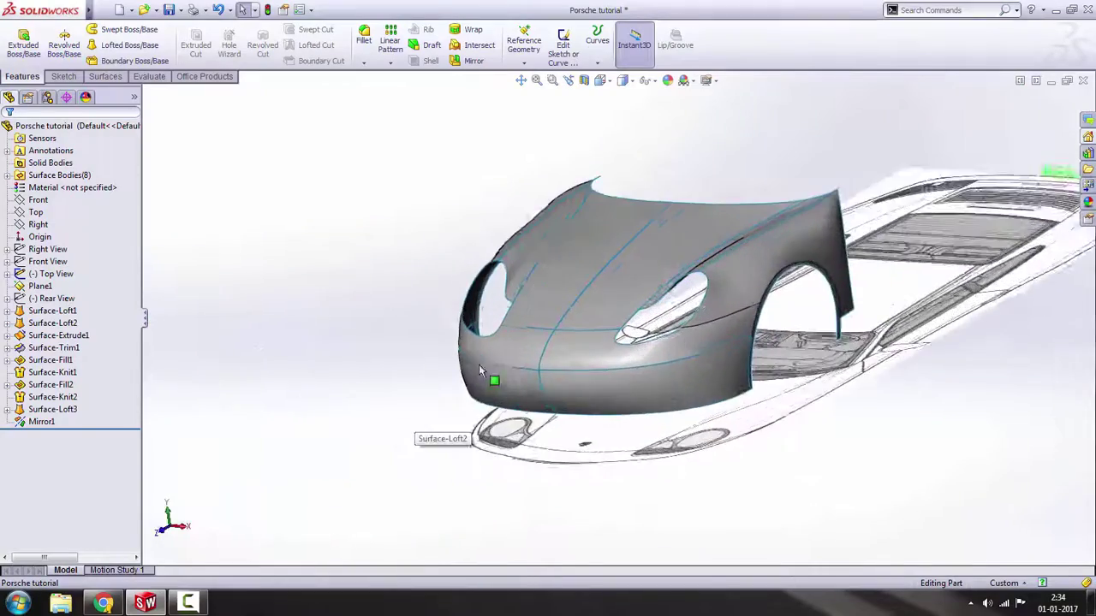
{"action": "scroll", "coordinate": [602, 347], "scroll_direction": "down", "scroll_amount": 3}
{"action": "scroll", "coordinate": [612, 313], "scroll_direction": "up", "scroll_amount": 2}
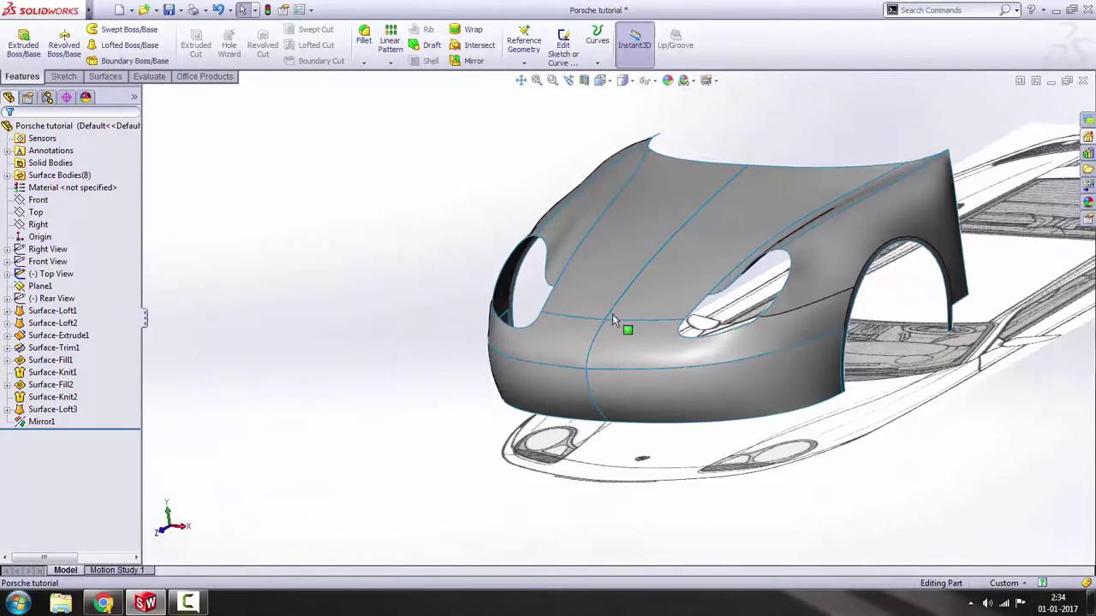
{"action": "middle_click_drag", "start_coordinate": [612, 313], "coordinate": [655, 292]}
{"action": "left_click", "coordinate": [114, 605]}
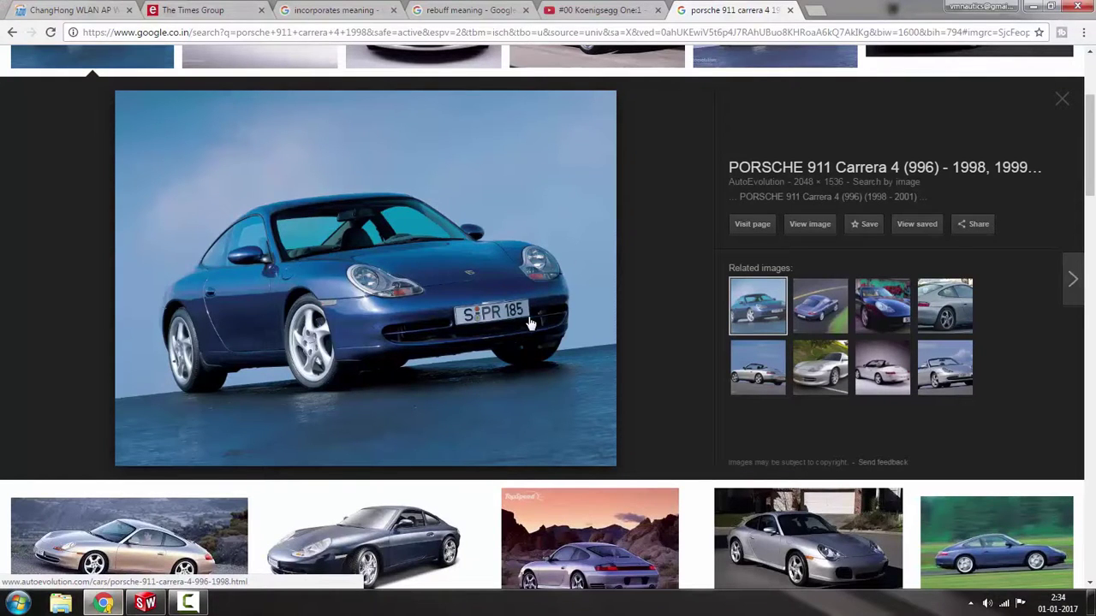
{"action": "left_click", "coordinate": [146, 604]}
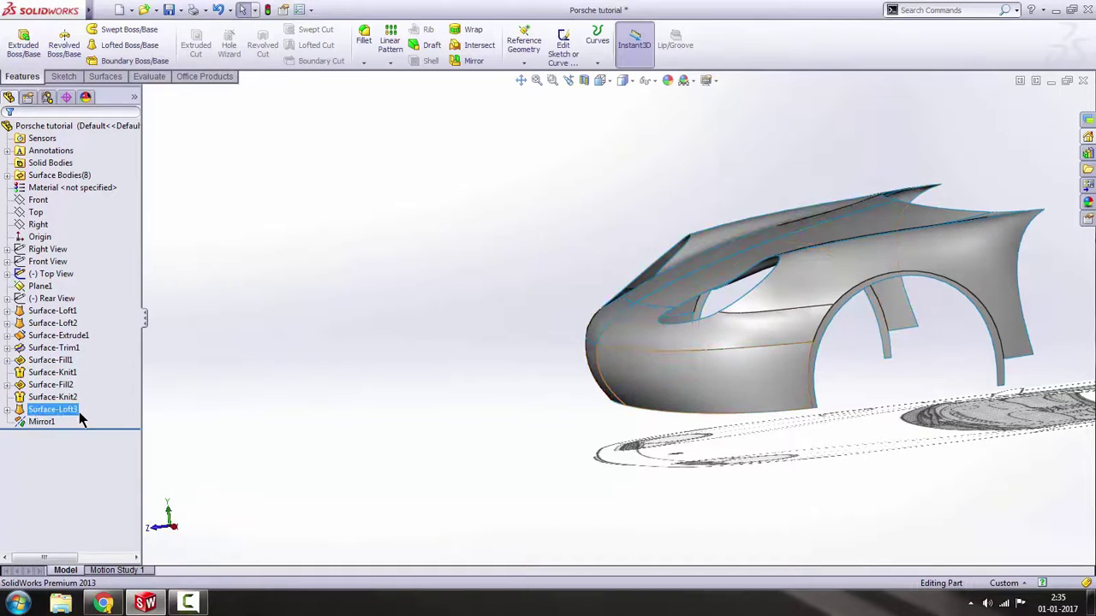
Delete the Mirror1 feature from the part to return to the half body.
{"action": "right_click", "coordinate": [48, 422]}
{"action": "left_click", "coordinate": [85, 454]}
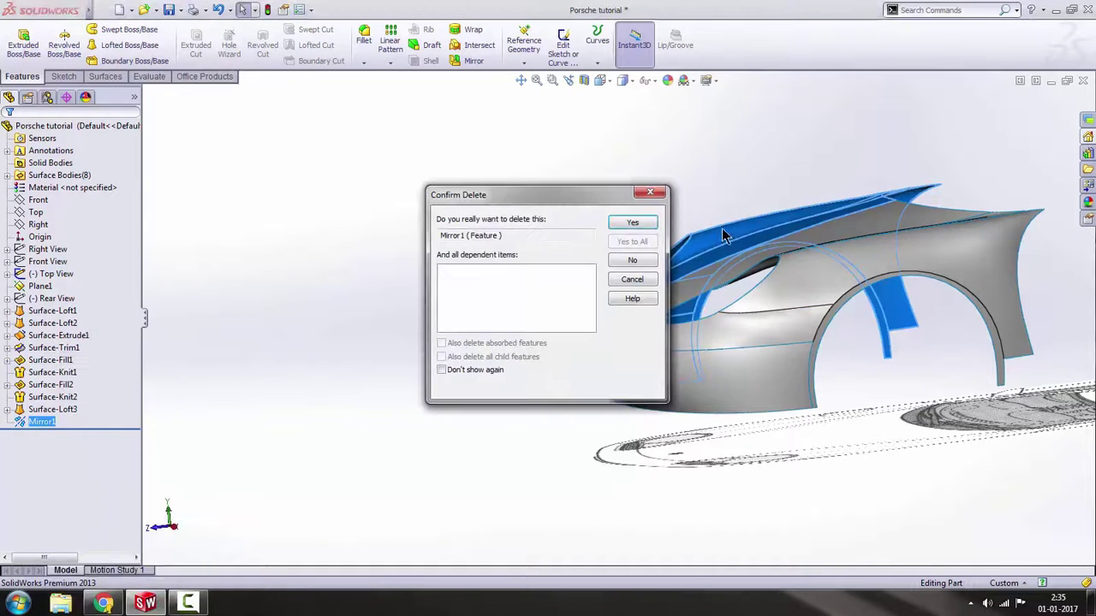
{"action": "left_click", "coordinate": [633, 224]}
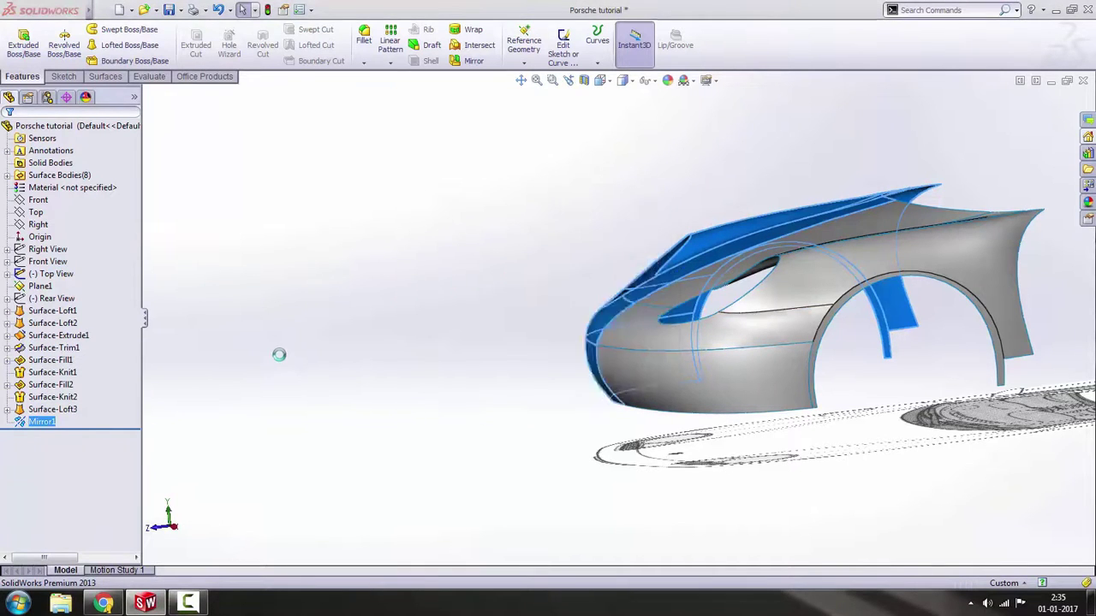
Open Surface-Loft3 for editing, check its two profiles and select the upper guide curve, Edge<1>.
{"action": "right_click", "coordinate": [62, 415]}
{"action": "left_click", "coordinate": [70, 357]}
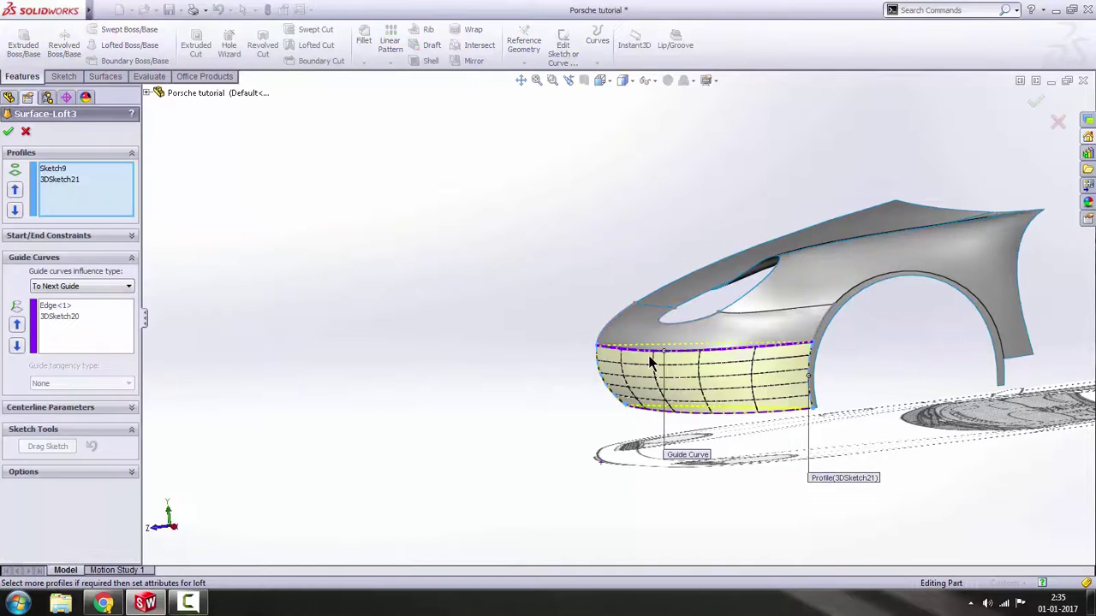
{"action": "scroll", "coordinate": [649, 361], "scroll_direction": "down", "scroll_amount": 2}
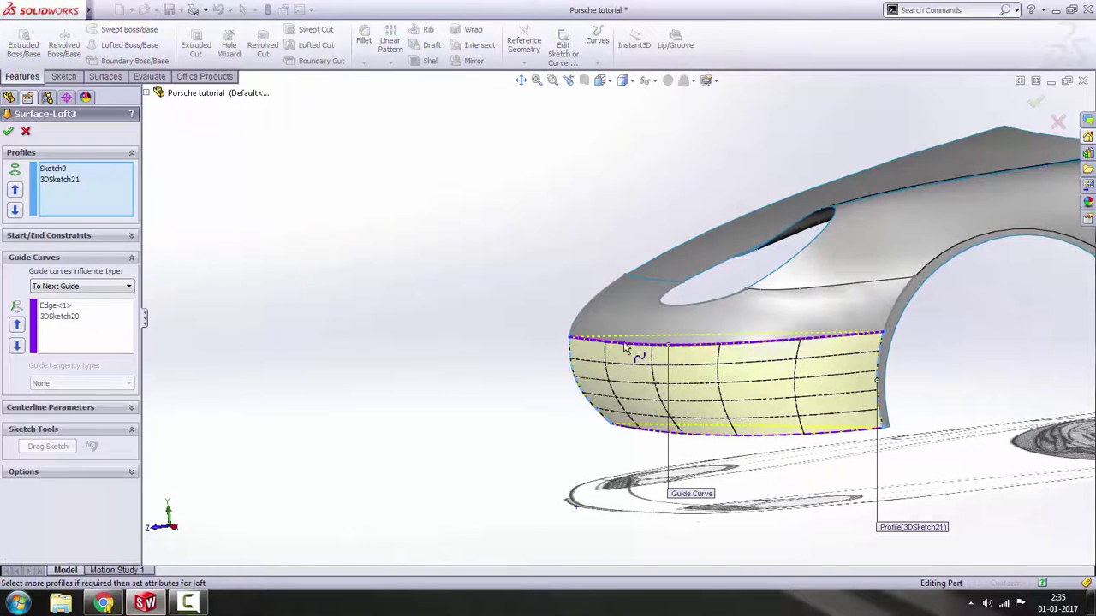
{"action": "left_click", "coordinate": [54, 169]}
{"action": "left_click", "coordinate": [55, 181]}
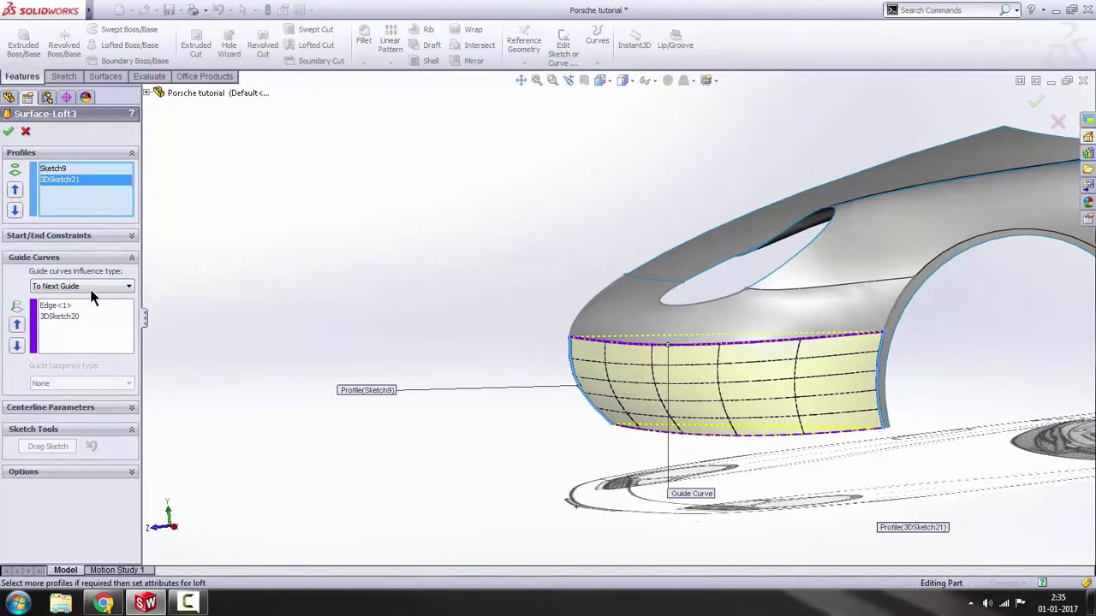
{"action": "left_click", "coordinate": [58, 307]}
Try a Direction Vector tangency with a 6-degree angle on the loft's Edge<1> guide curve.
{"action": "left_click", "coordinate": [91, 384]}
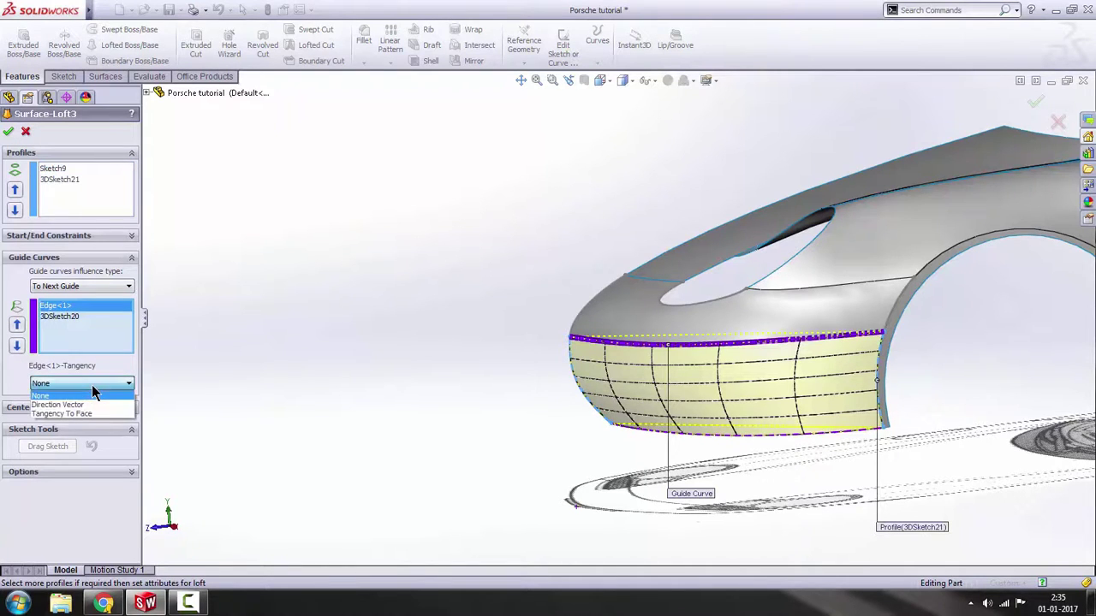
{"action": "left_click", "coordinate": [87, 405]}
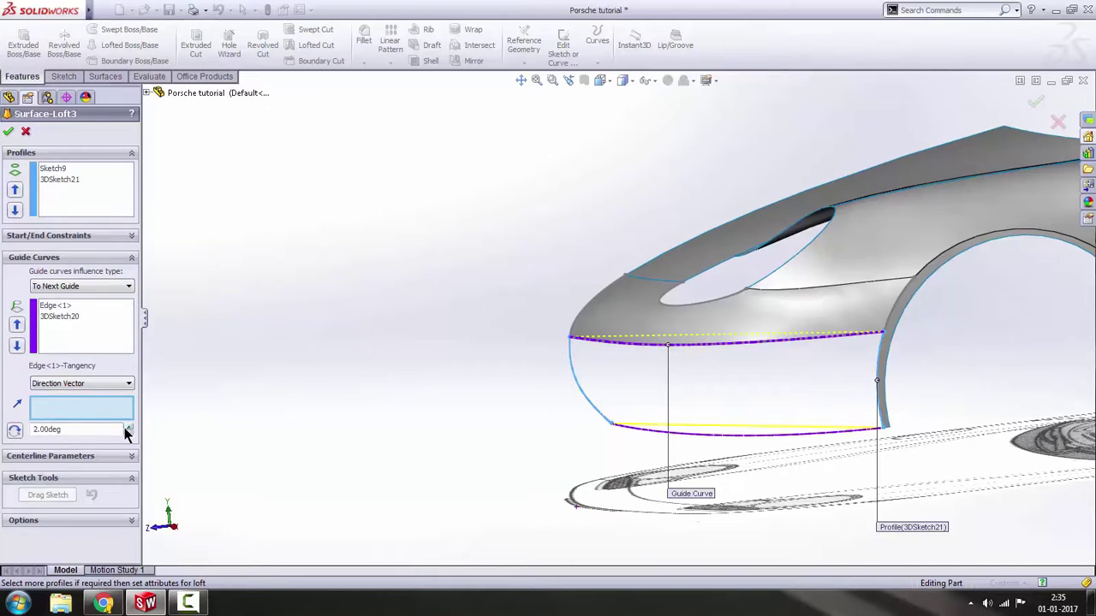
{"action": "left_click", "coordinate": [8, 133]}
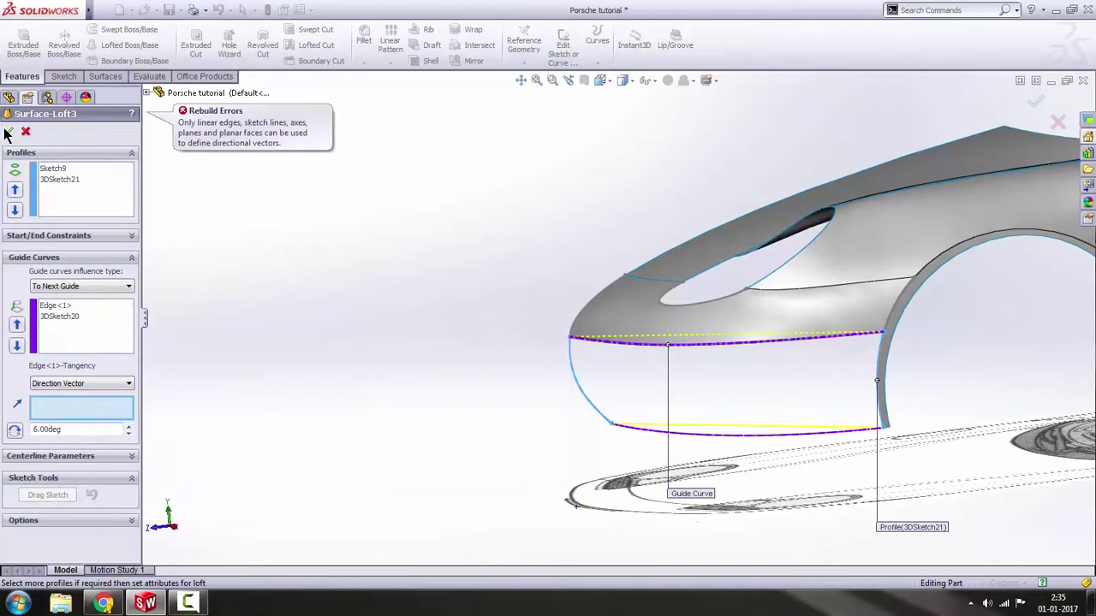
Set the Edge<1> guide curve's tangency to Tangency To Face and apply the change to Surface-Loft3.
{"action": "left_click", "coordinate": [77, 384]}
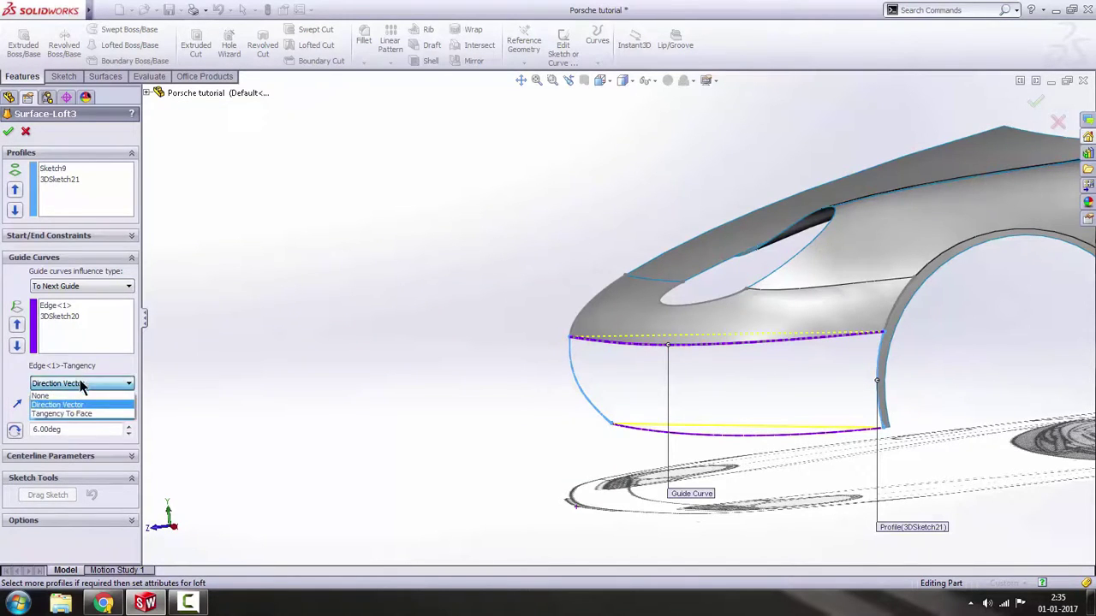
{"action": "left_click", "coordinate": [77, 416]}
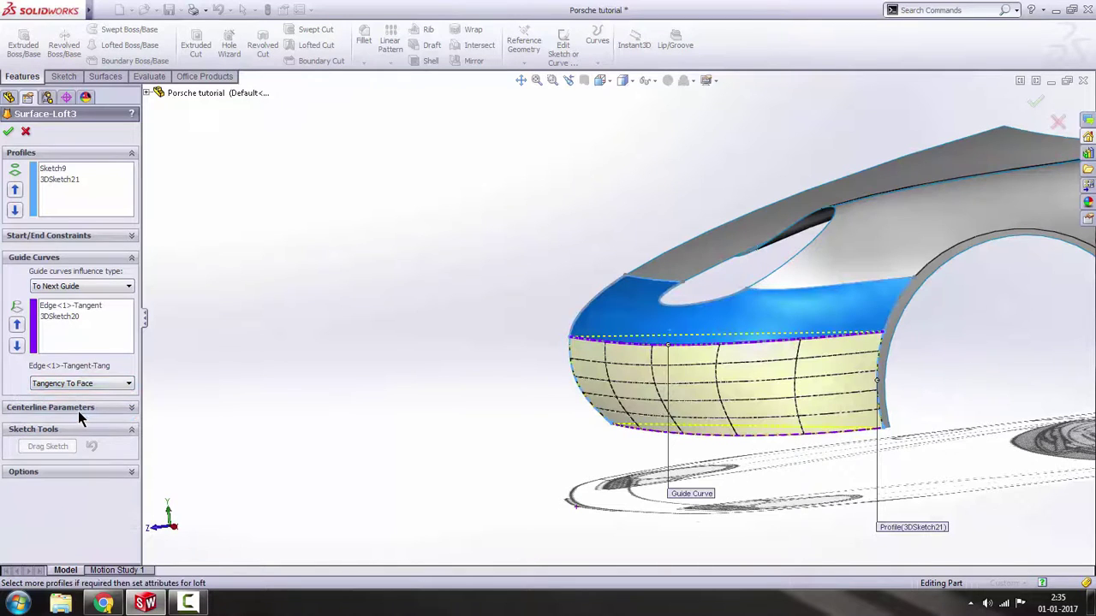
{"action": "left_click", "coordinate": [79, 384]}
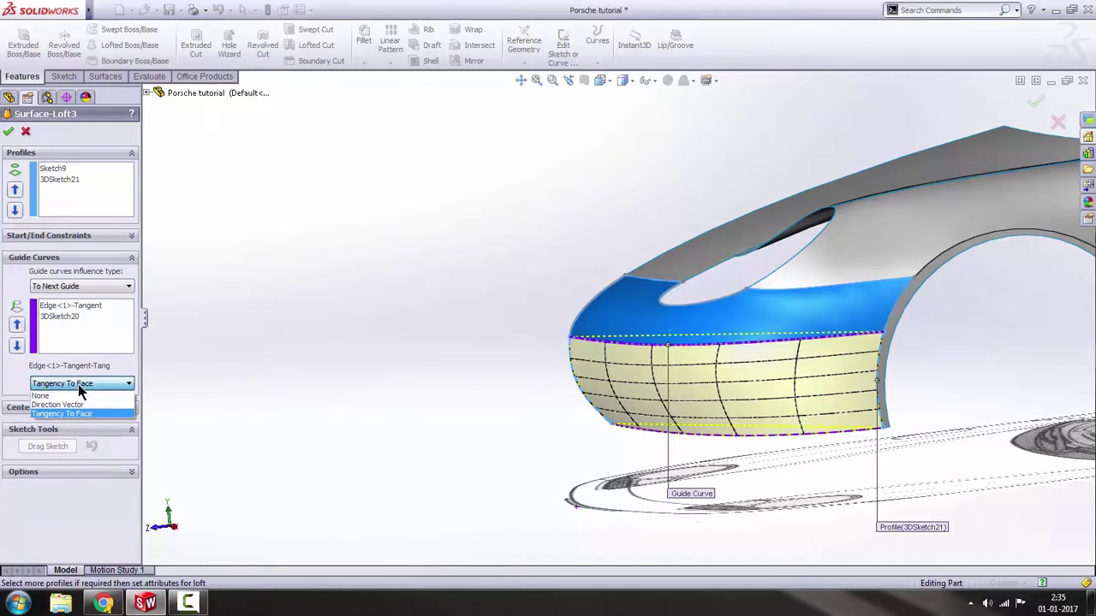
{"action": "left_click", "coordinate": [72, 385]}
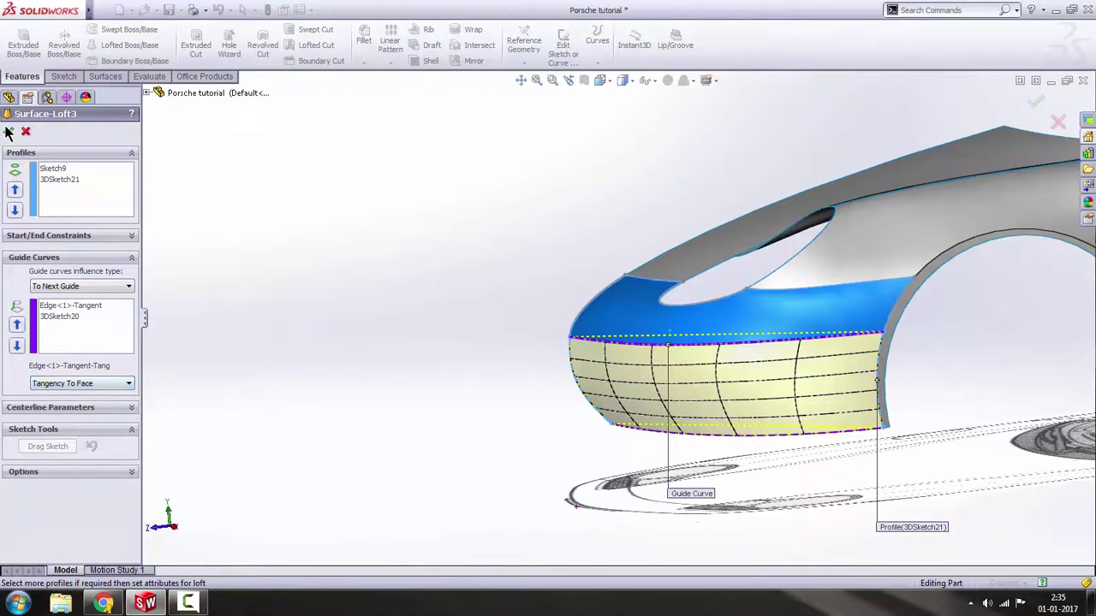
{"action": "left_click", "coordinate": [8, 132]}
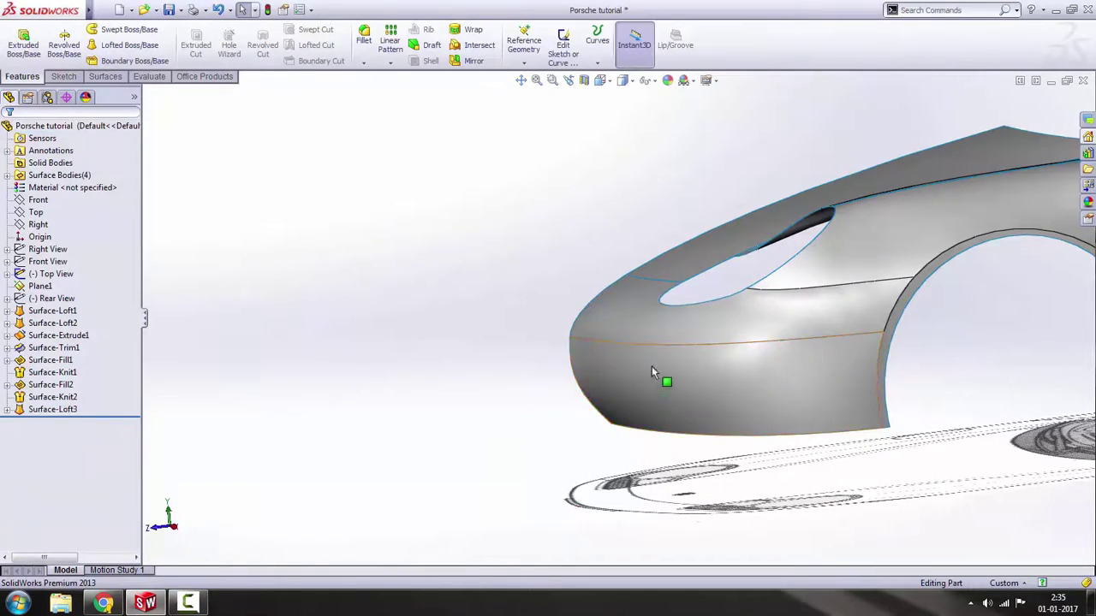
Examine the lower bumper surface's transition into the front fender and nose from several angles.
{"action": "middle_click_drag", "start_coordinate": [652, 366], "coordinate": [743, 460]}
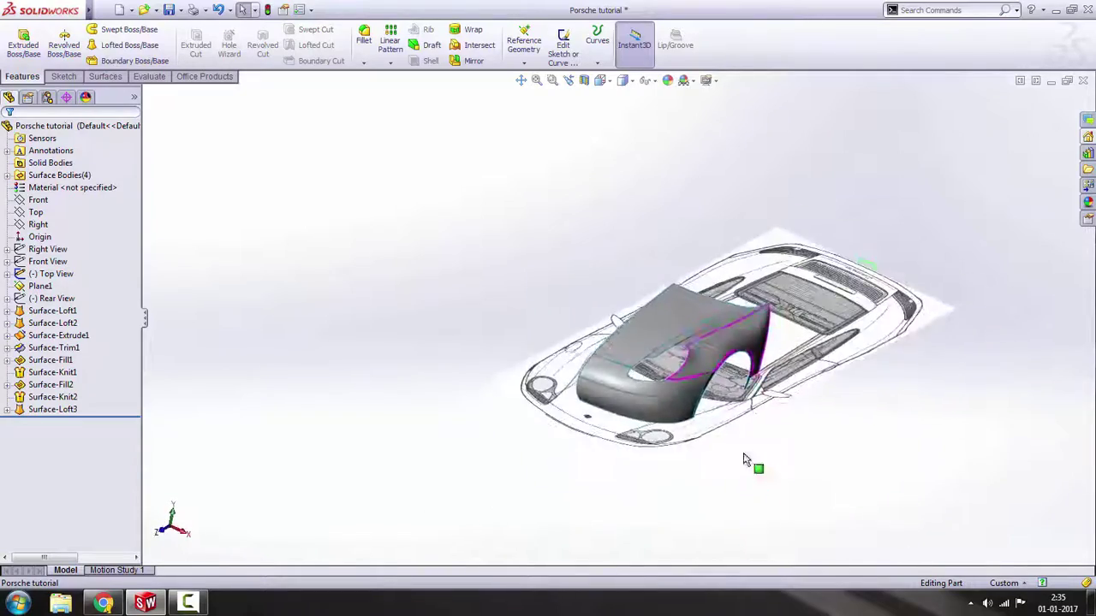
{"action": "scroll", "coordinate": [600, 326], "scroll_direction": "down", "scroll_amount": 6}
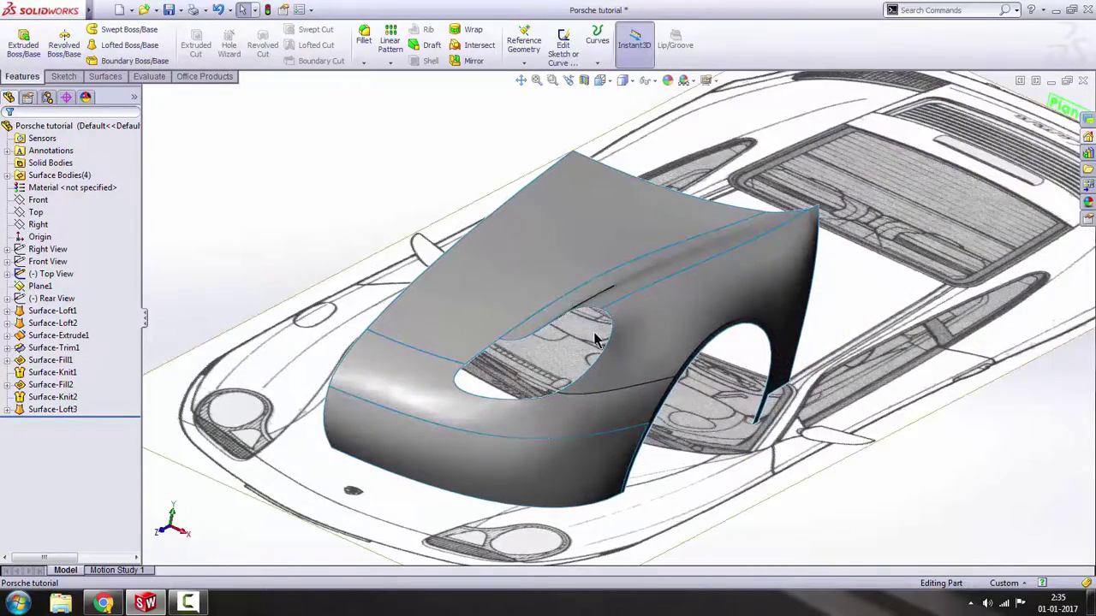
{"action": "middle_click_drag", "start_coordinate": [597, 339], "coordinate": [635, 344]}
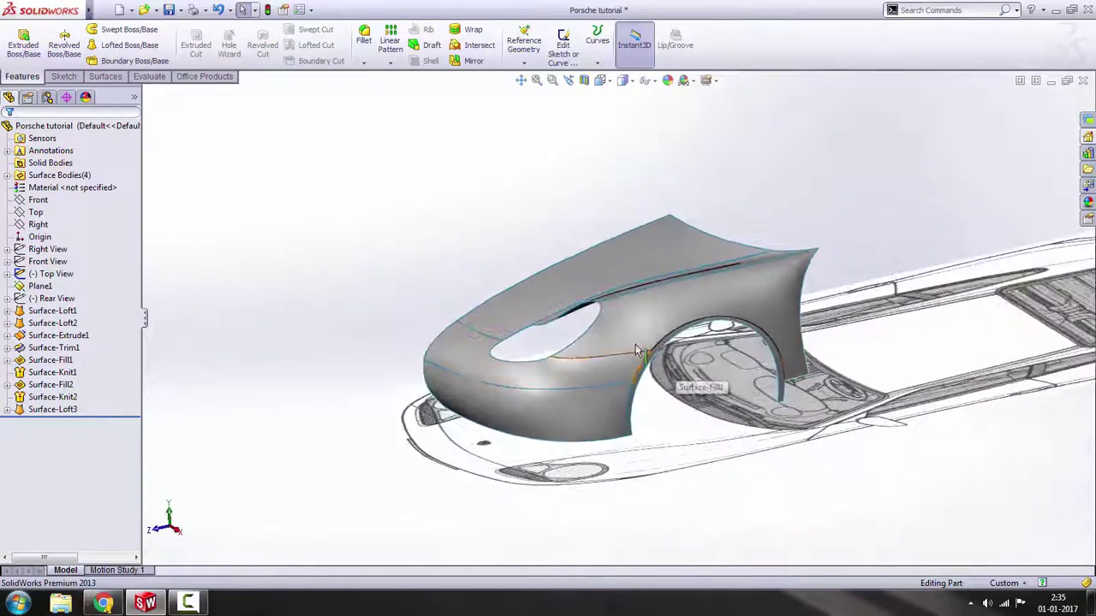
{"action": "scroll", "coordinate": [656, 321], "scroll_direction": "down", "scroll_amount": 2}
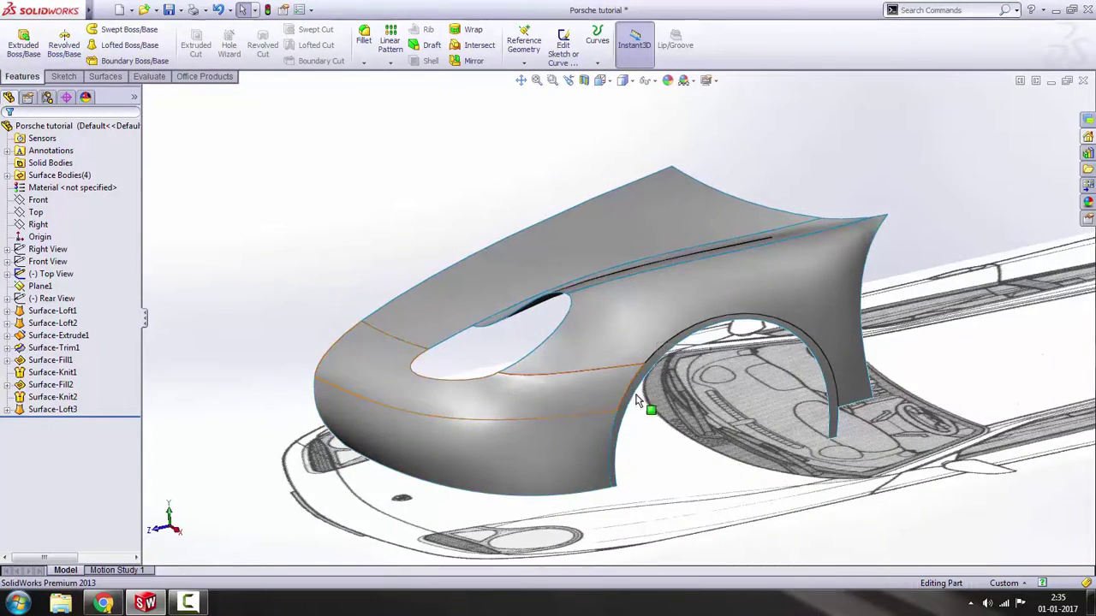
{"action": "middle_click_drag", "start_coordinate": [651, 399], "coordinate": [588, 398]}
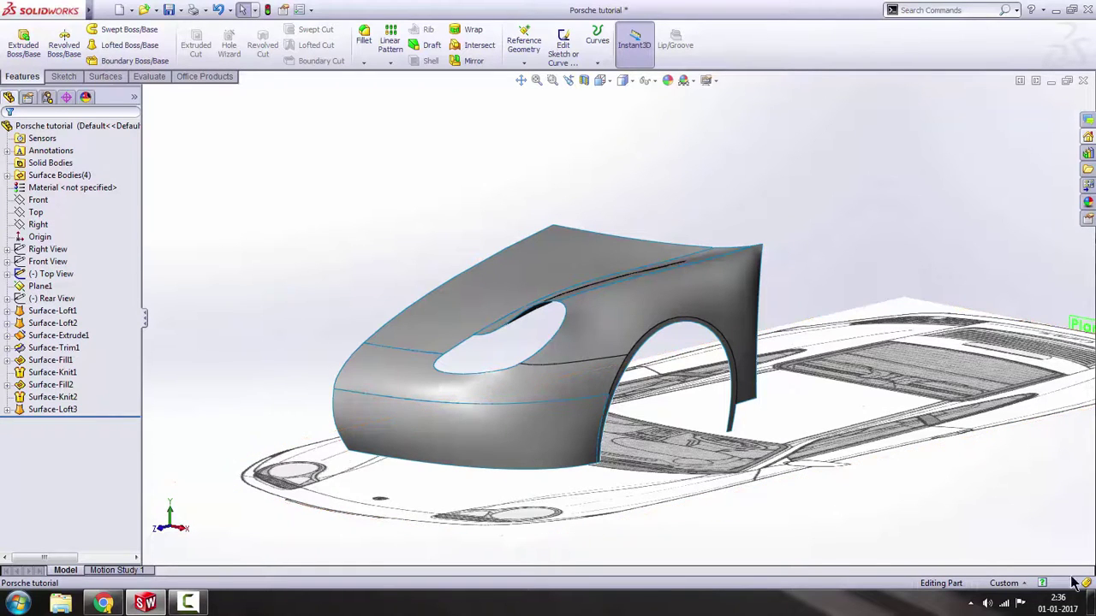
{"action": "left_click", "coordinate": [188, 605]}
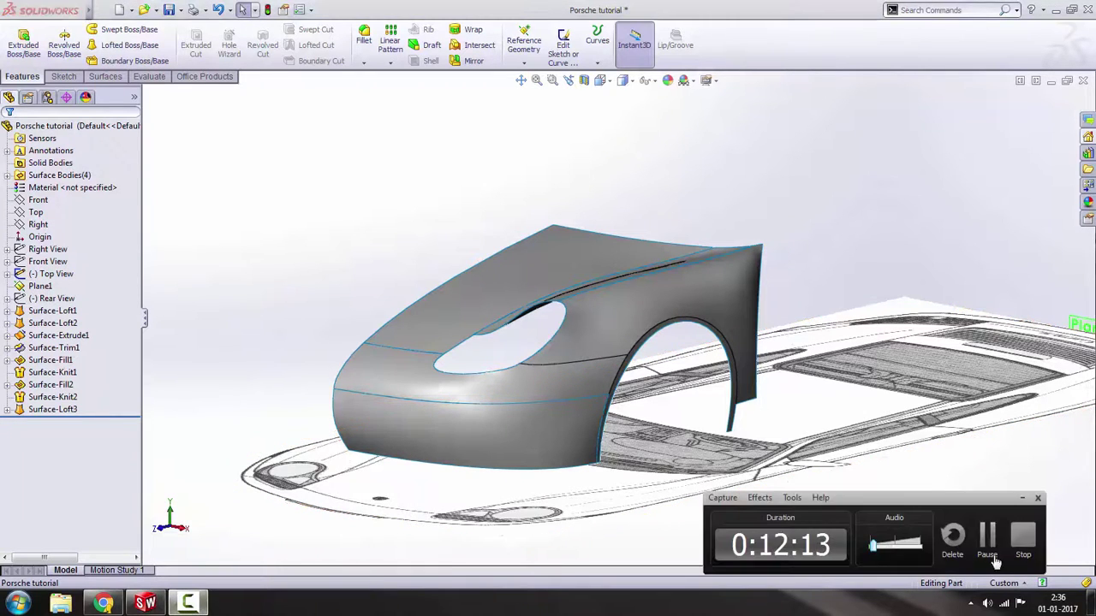